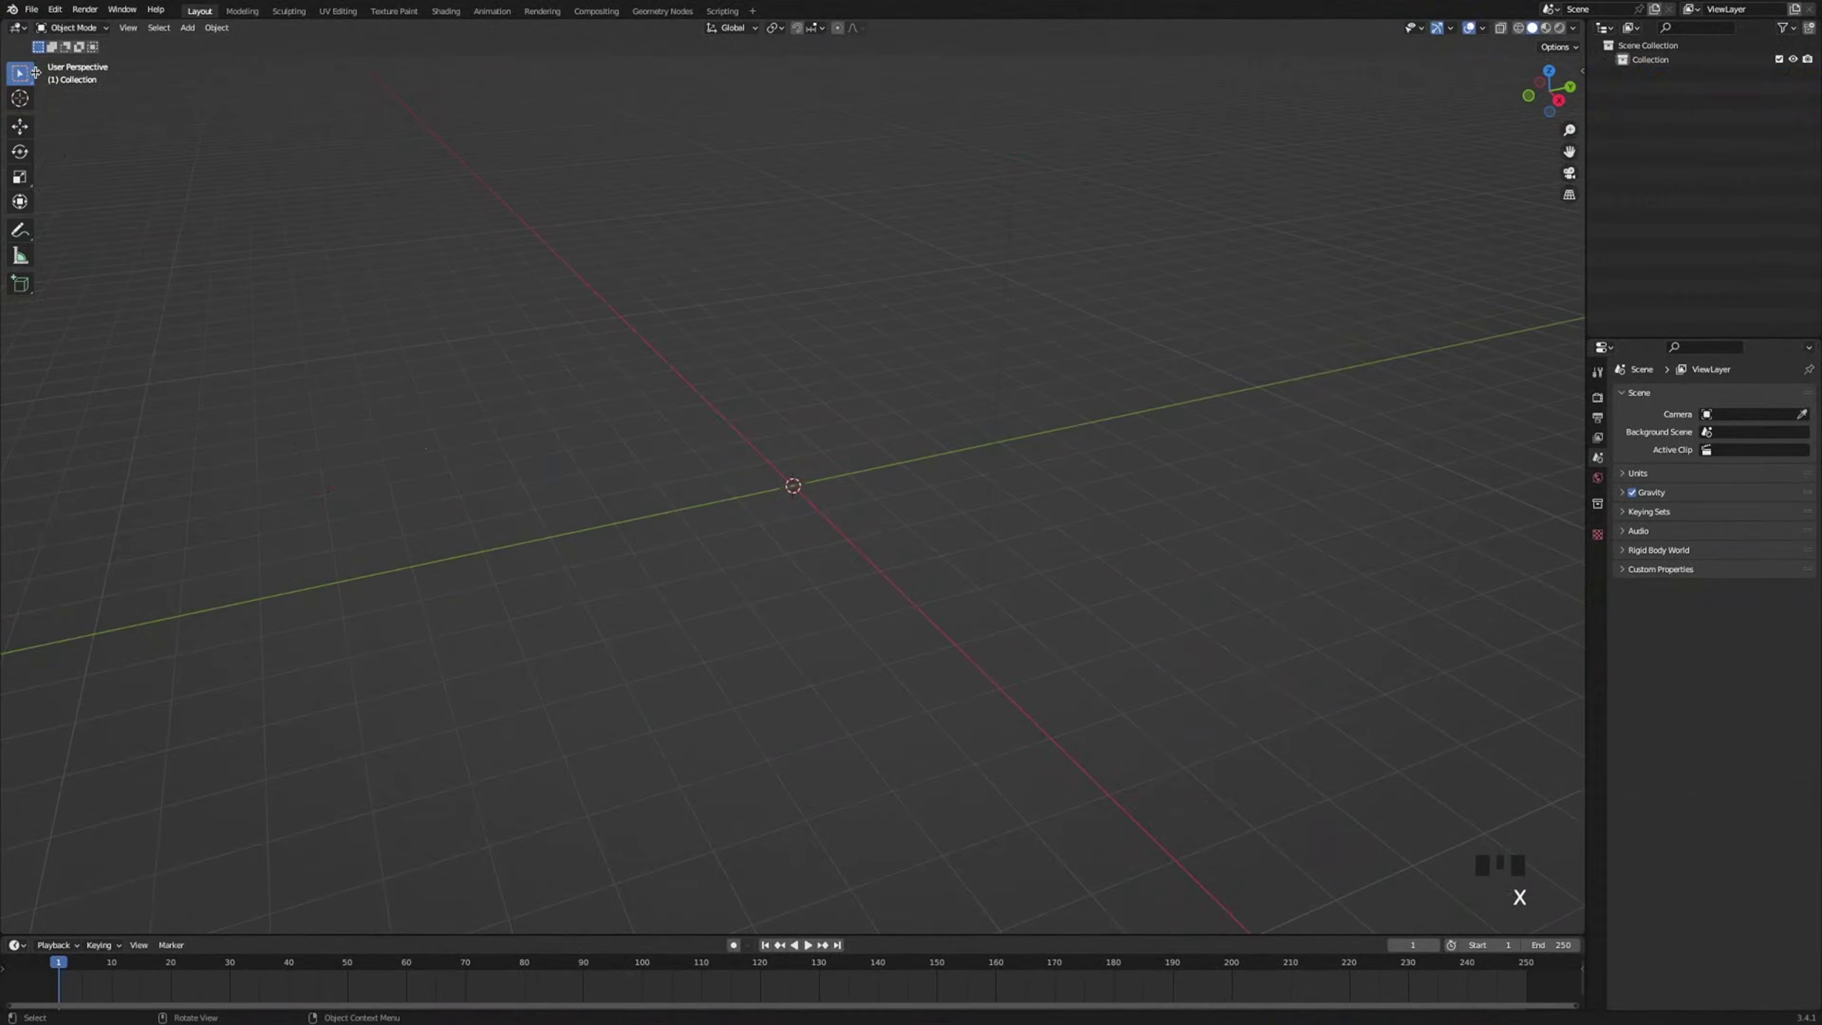
# Append the collection named Collection from the c.a.r.blend file in the Stuff folder.
pyautogui.click(27, 9)
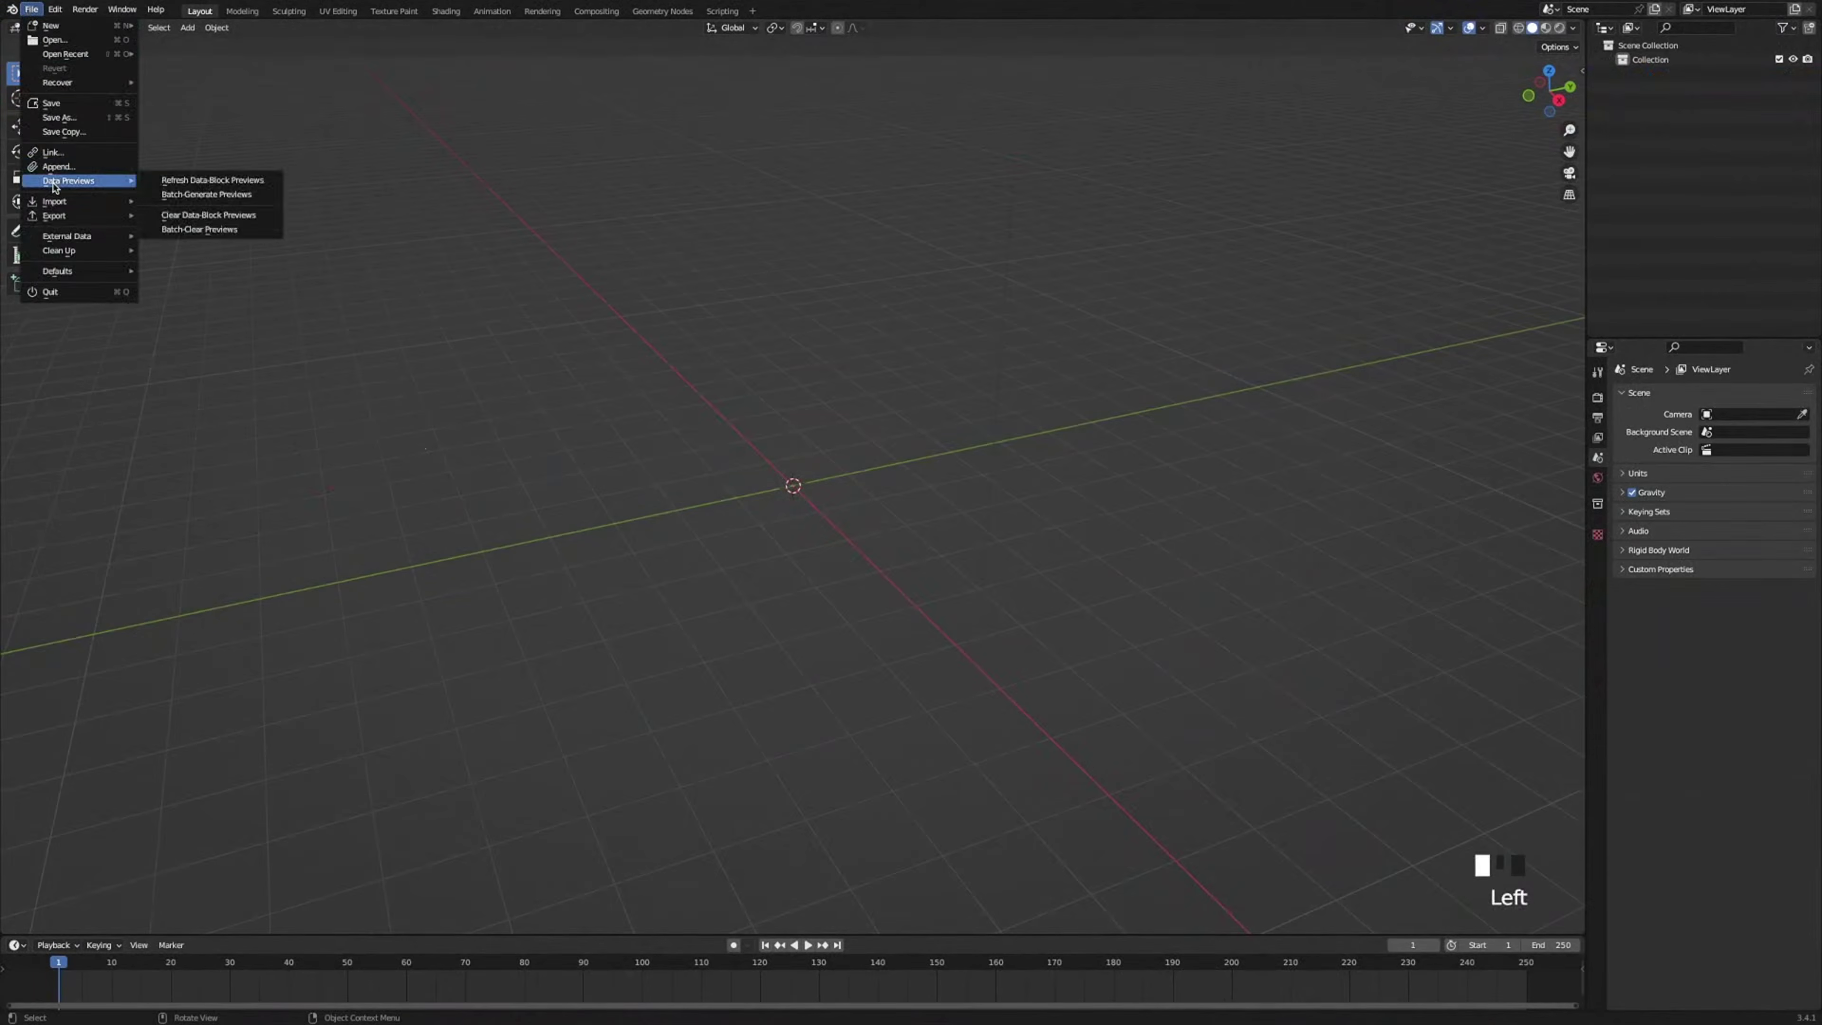
pyautogui.click(56, 166)
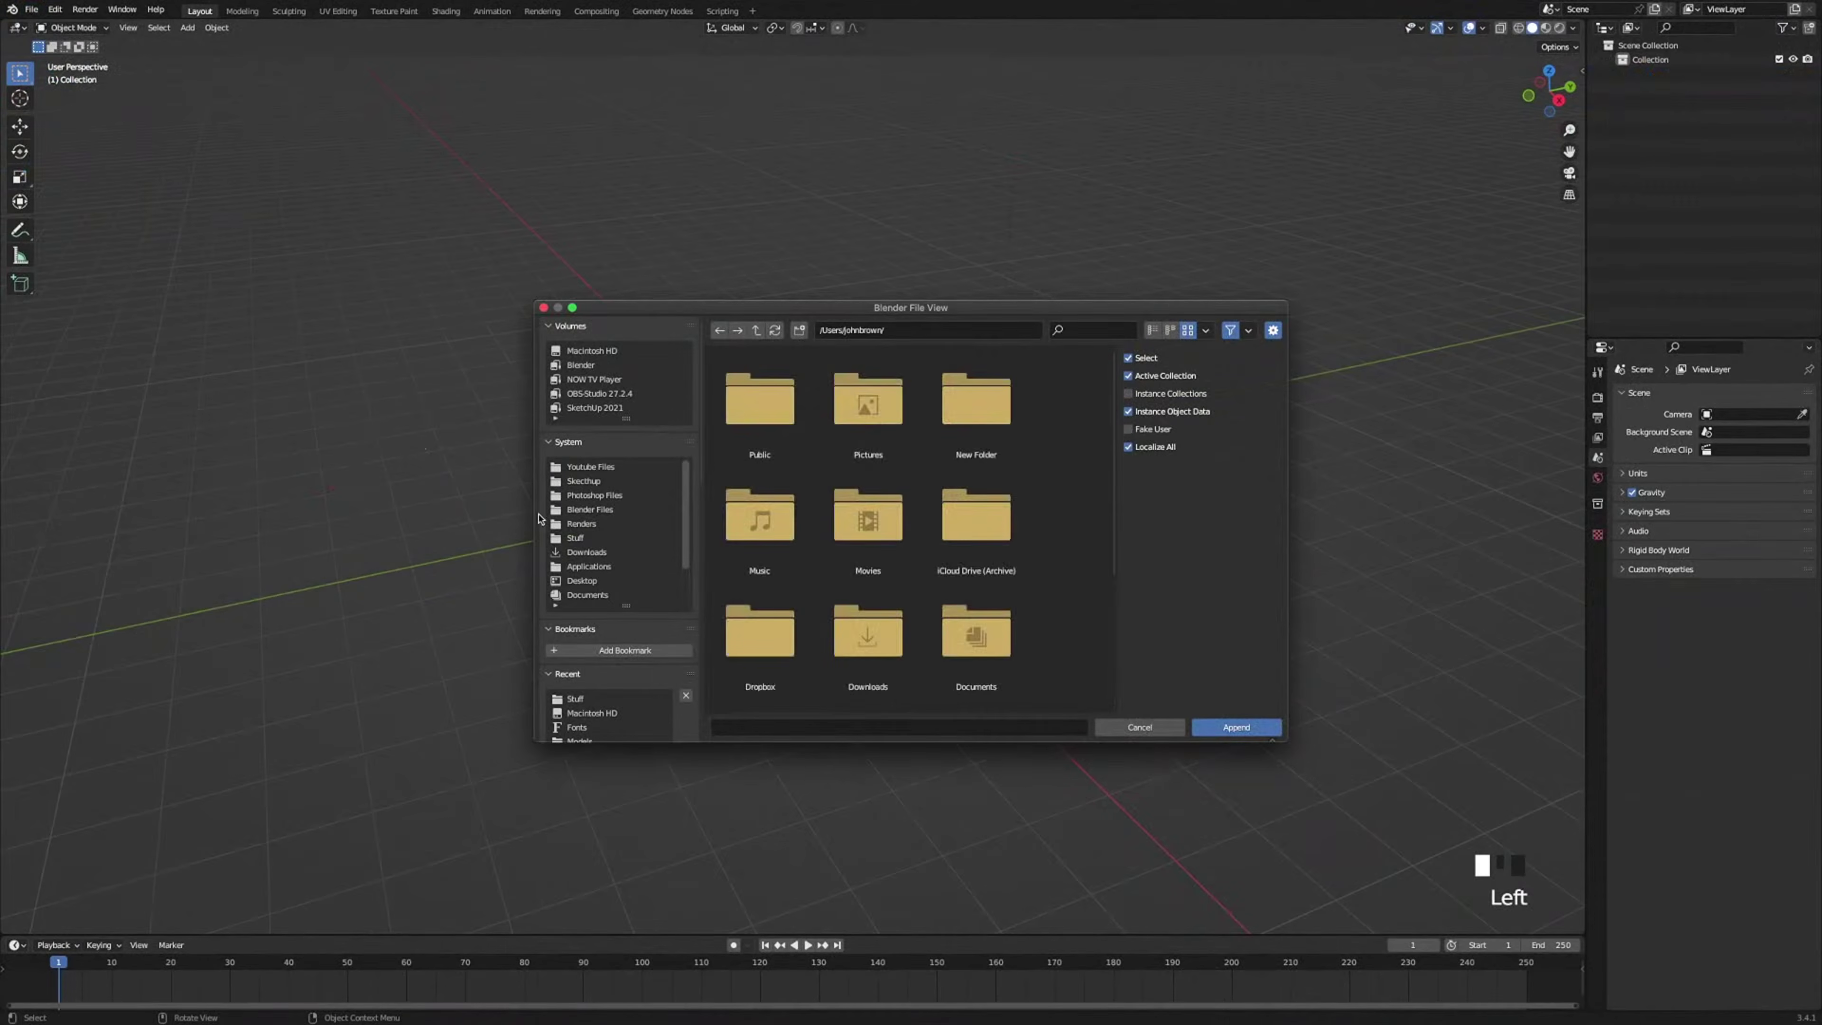
pyautogui.click(565, 537)
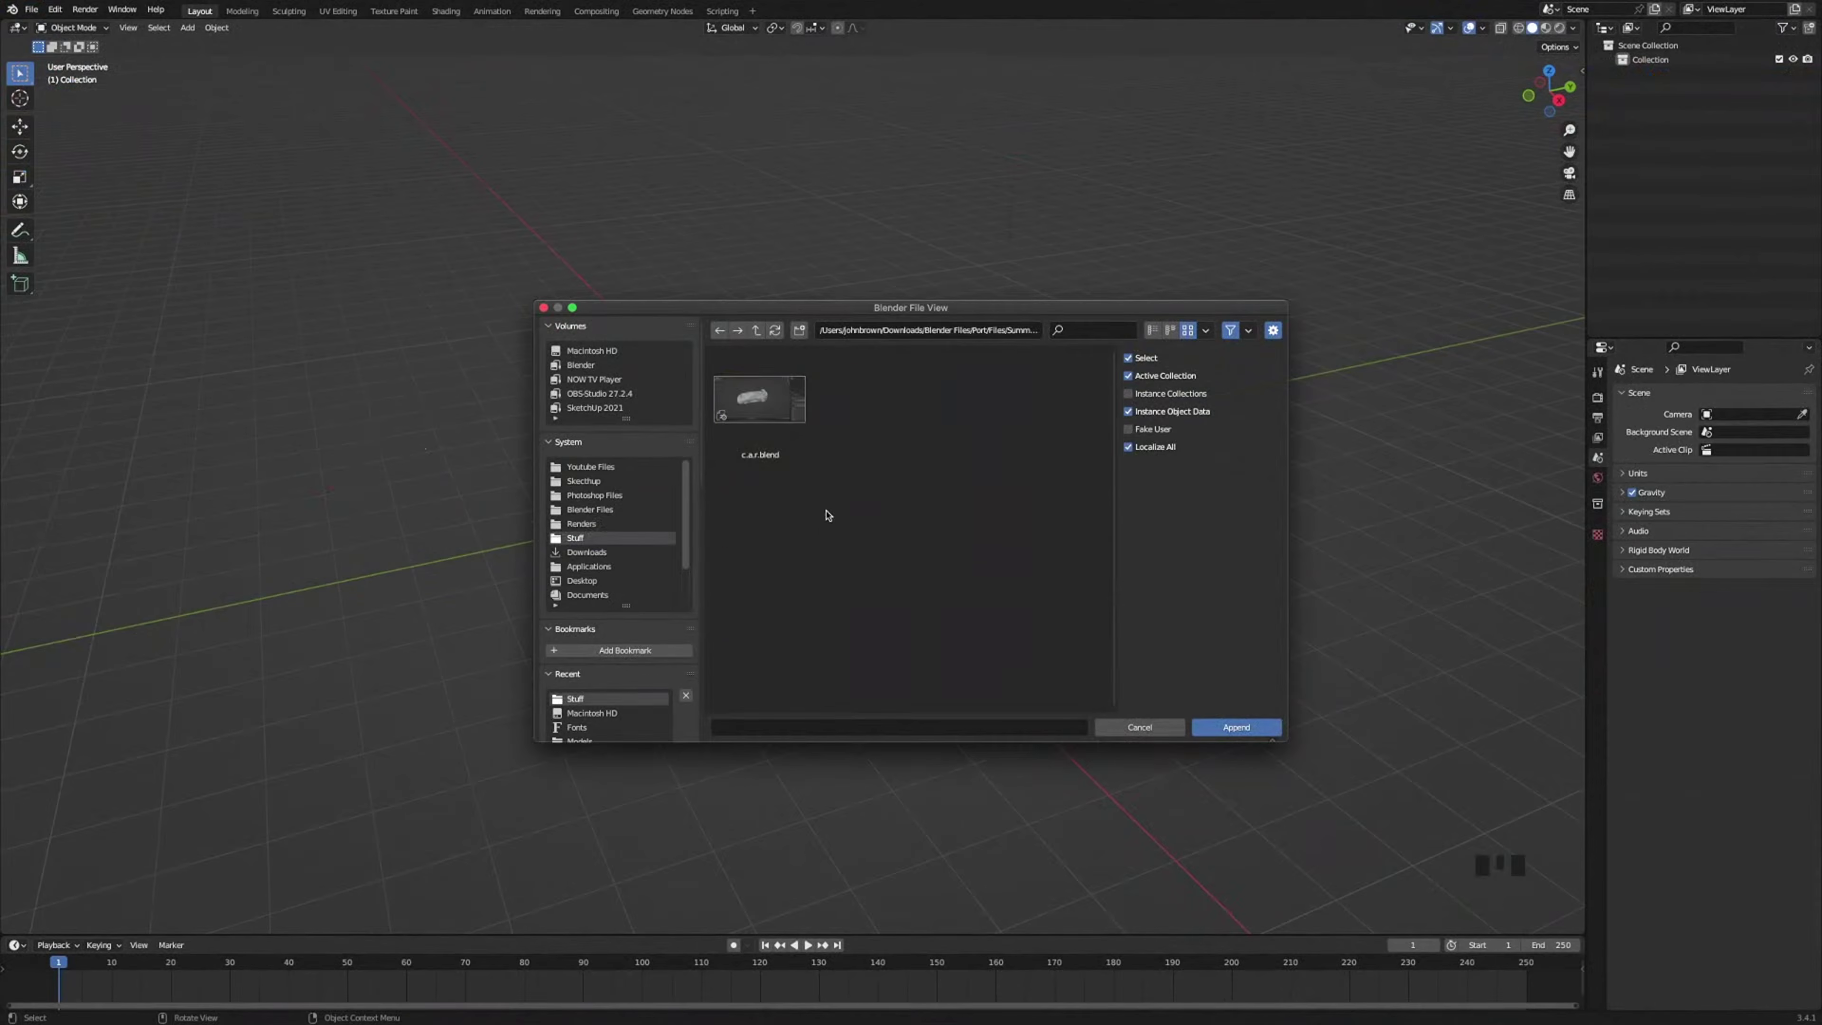
pyautogui.doubleClick(761, 400)
pyautogui.scroll(-2, 886, 607)
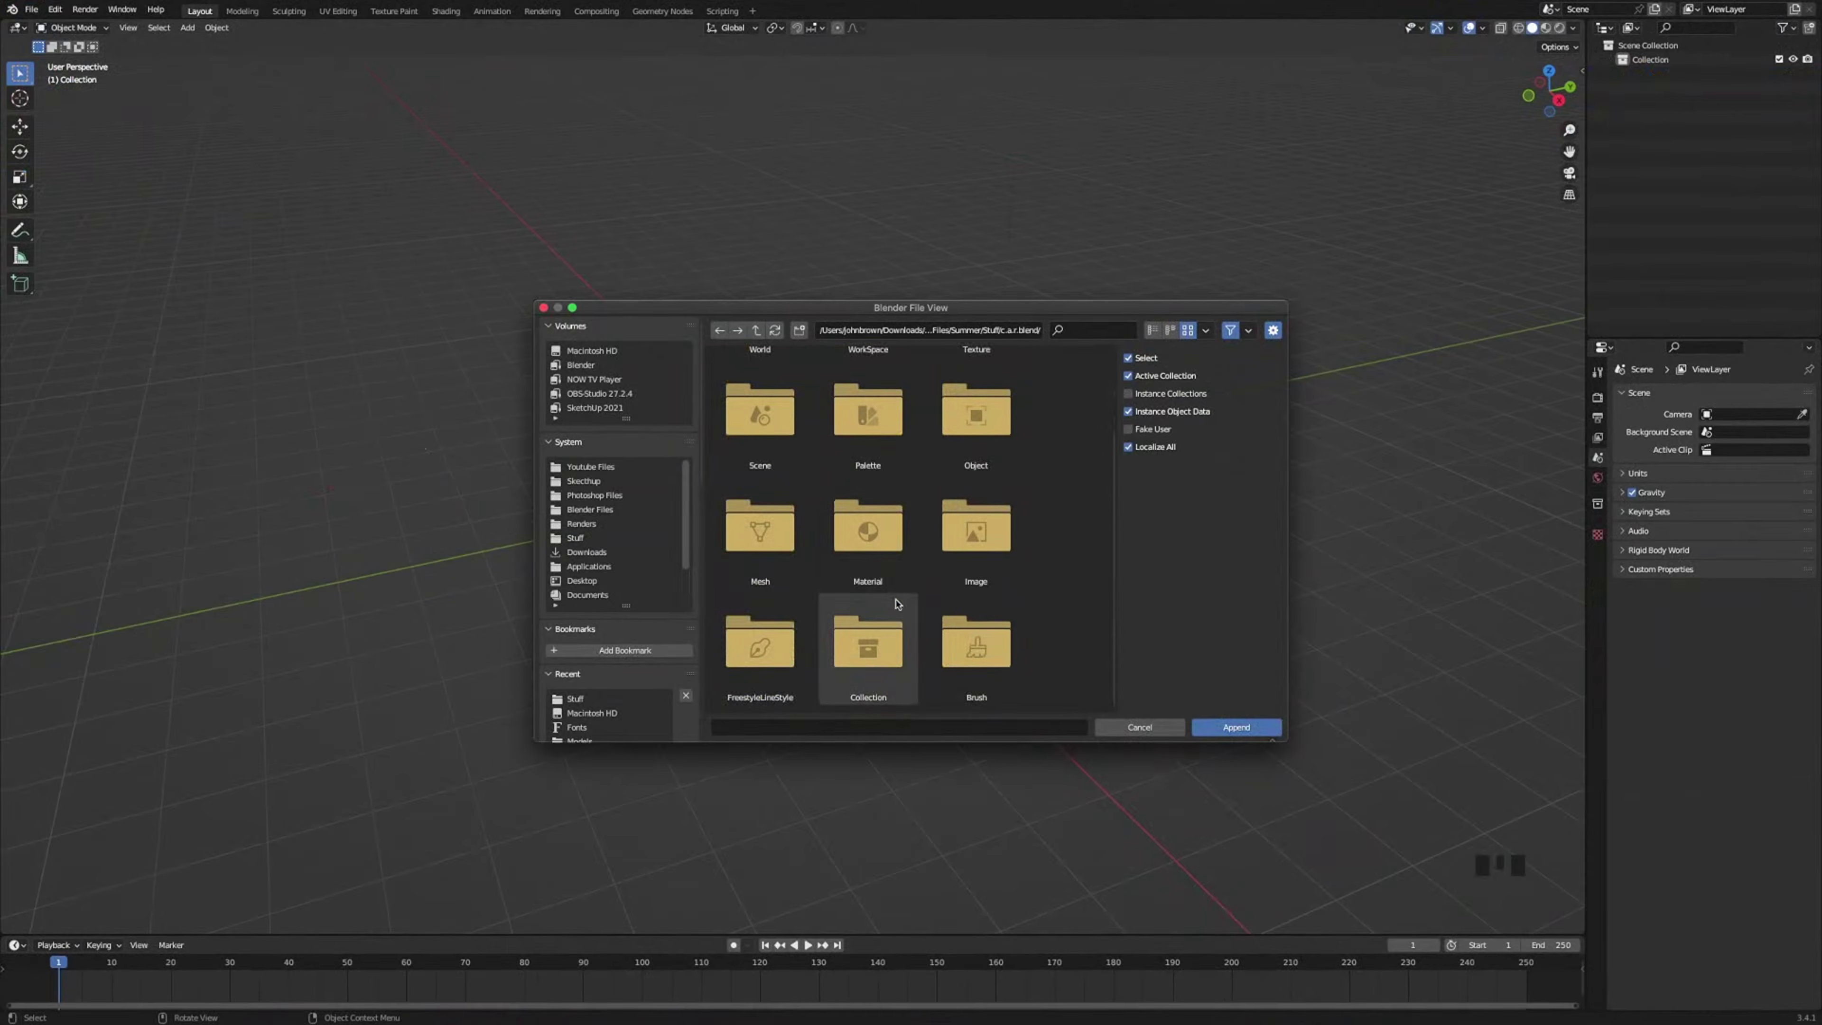
pyautogui.doubleClick(884, 645)
pyautogui.click(754, 413)
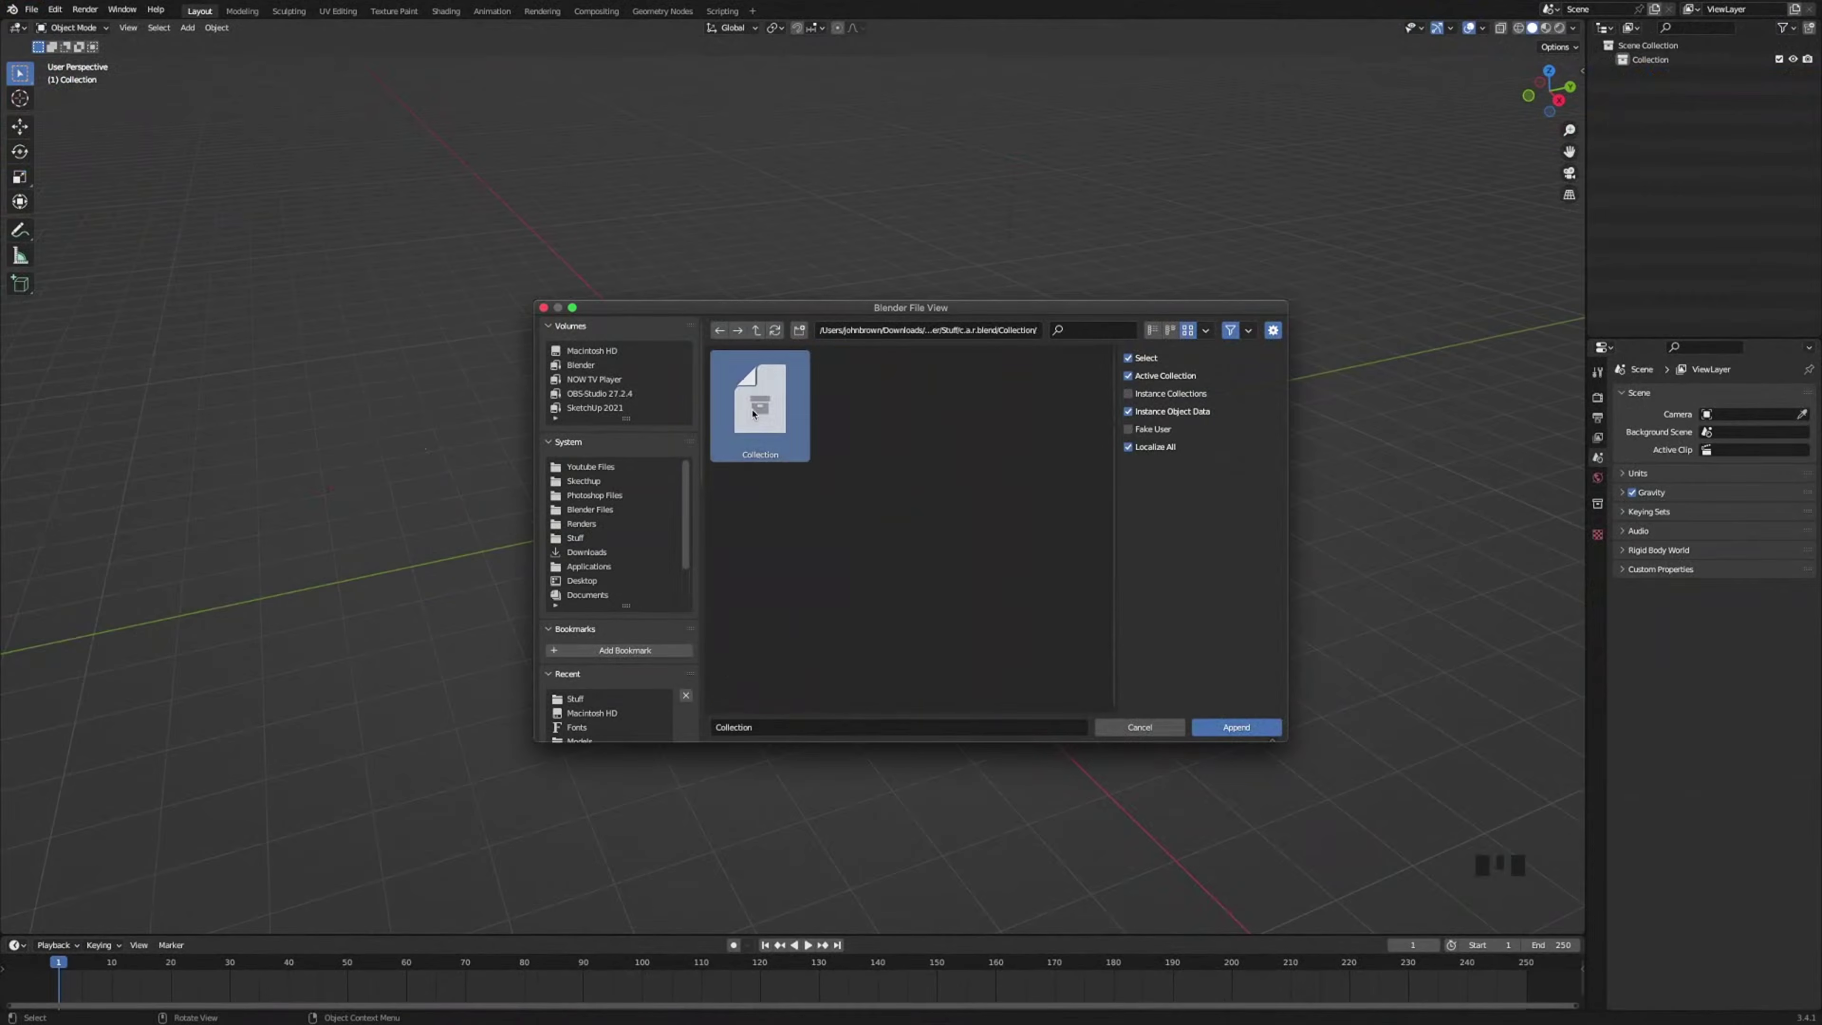
pyautogui.doubleClick(753, 413)
# Add a mesh plane at the origin beneath the car and scale it up to about 33.9.
pyautogui.moveTo(935, 611); pyautogui.dragTo(791, 605, button='middle')
pyautogui.click(887, 636)
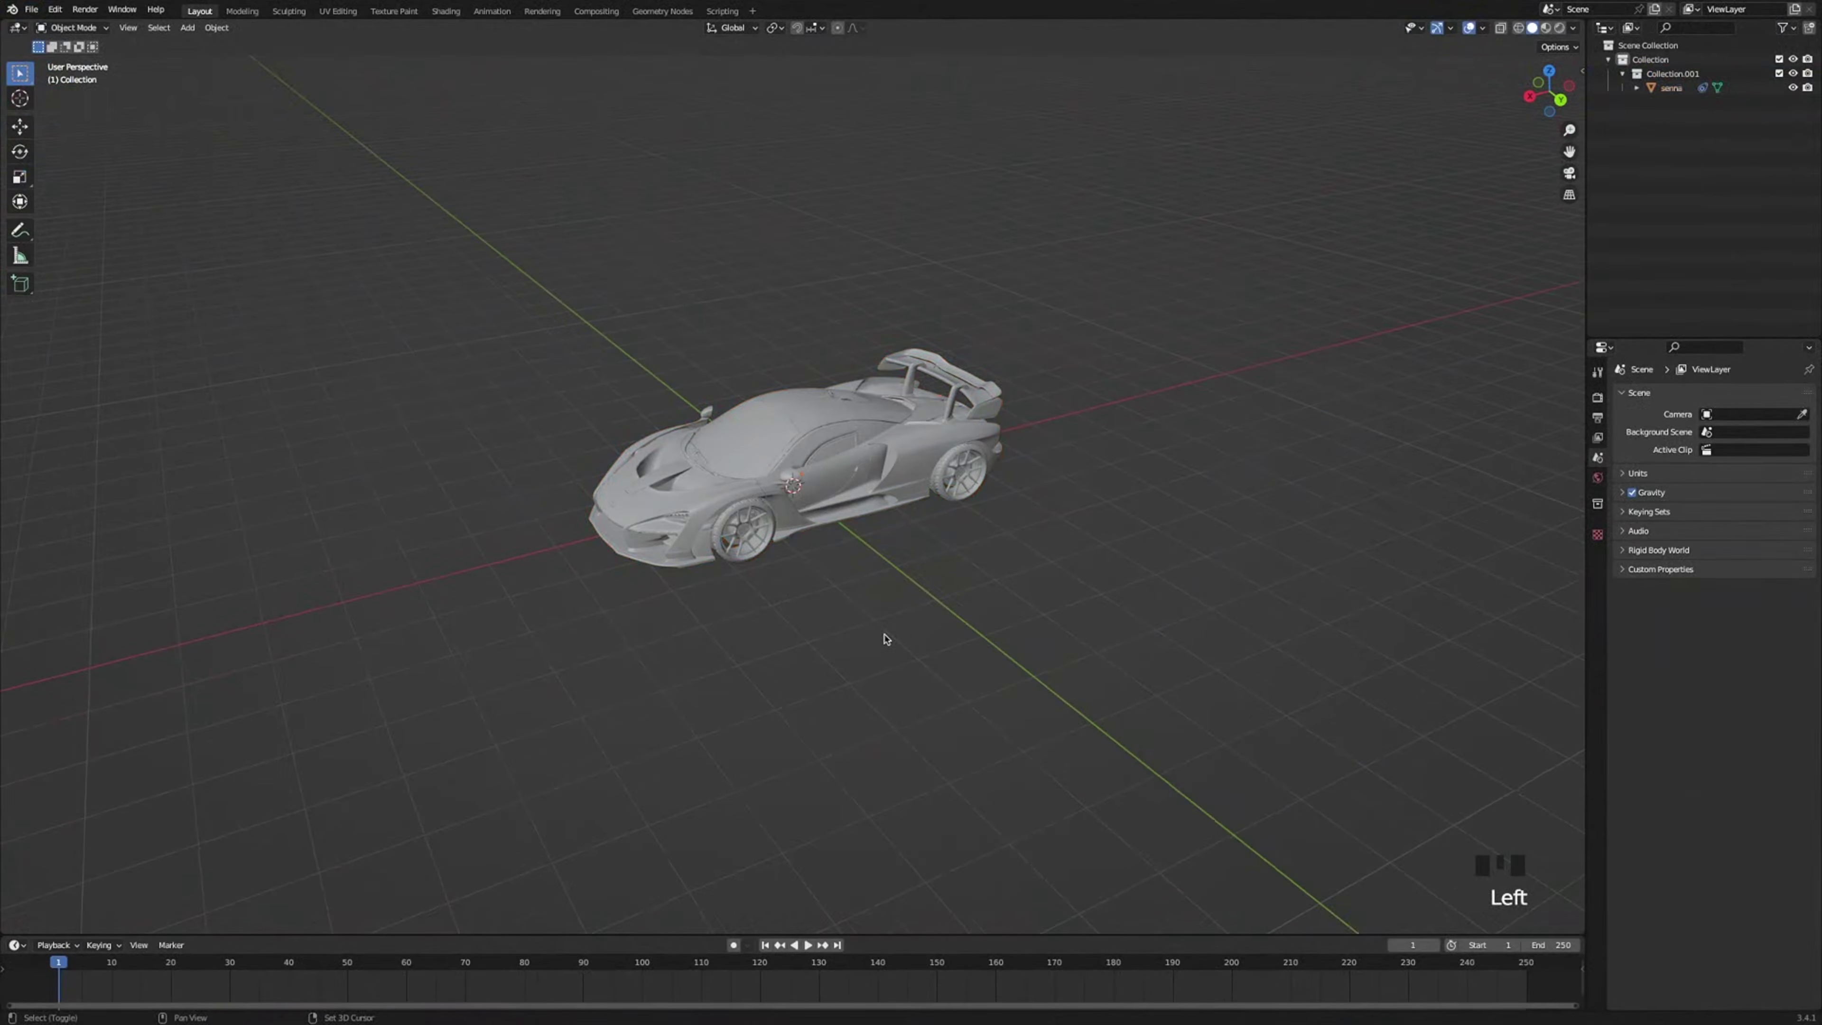
pyautogui.hotkey('shift', 'a')
pyautogui.click(920, 638)
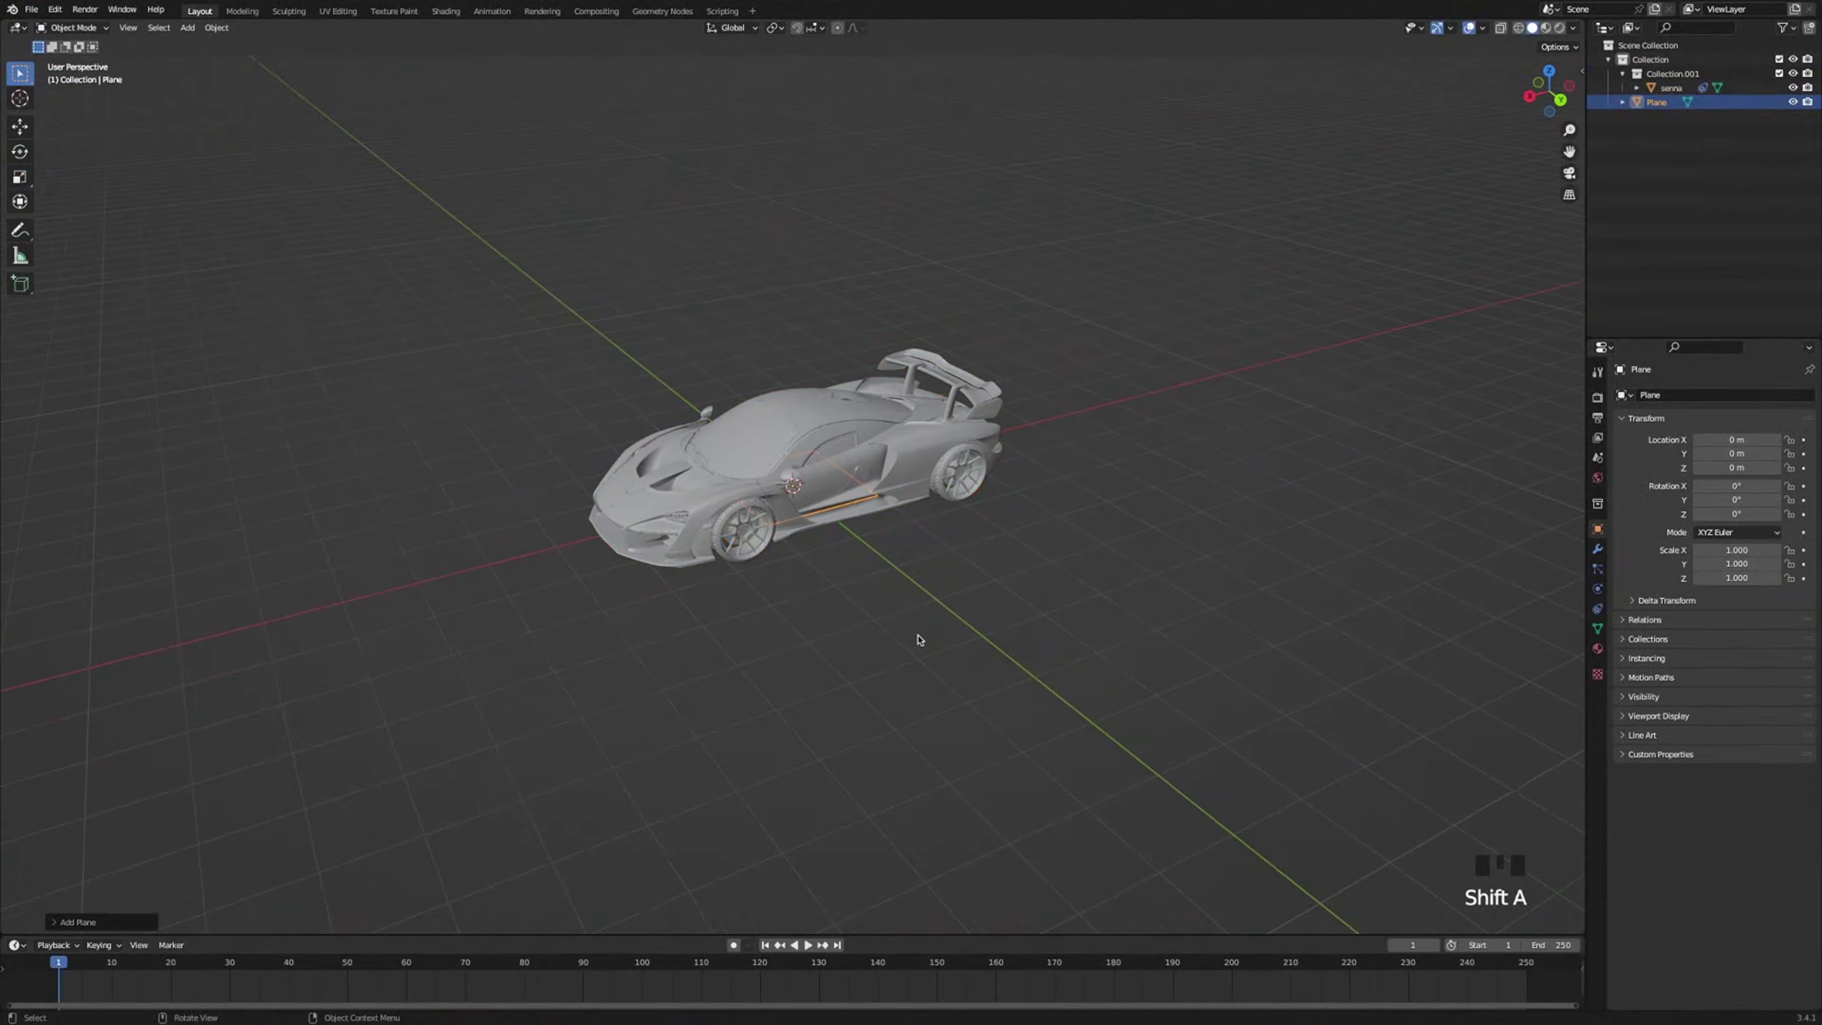
pyautogui.scroll(-6, 920, 639)
pyautogui.press('s')
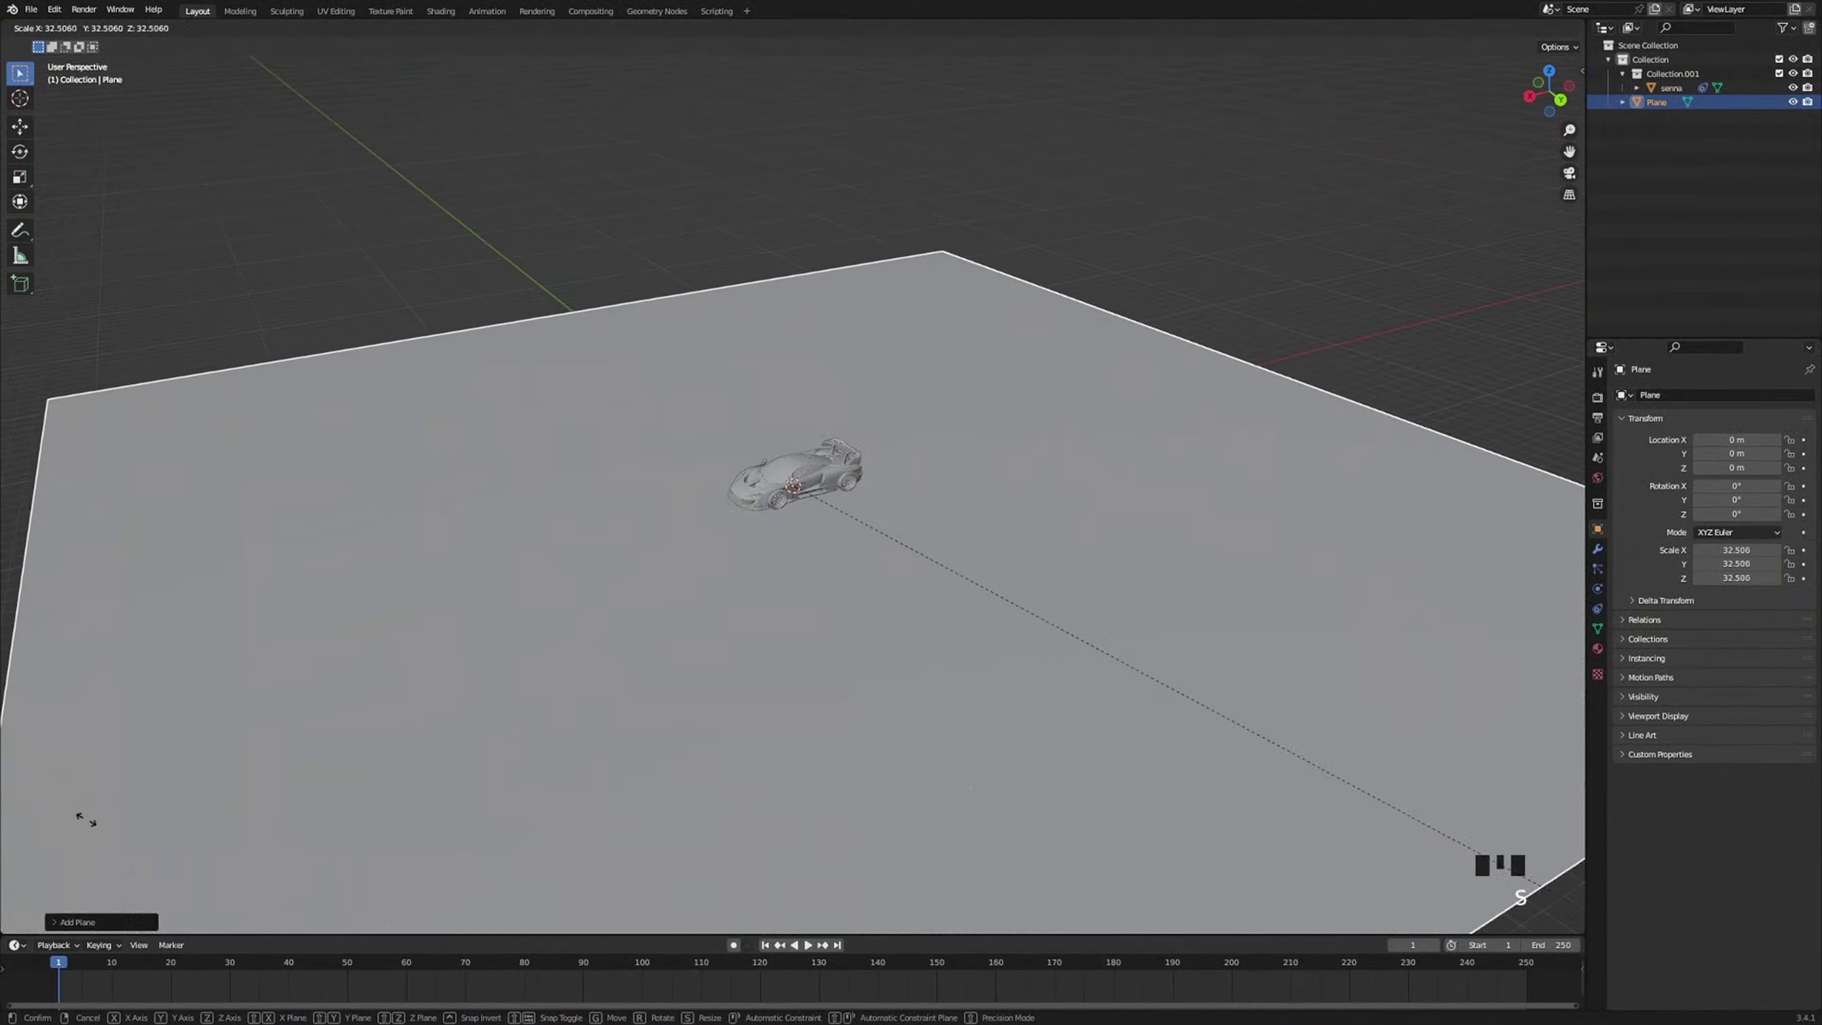
pyautogui.click(373, 859)
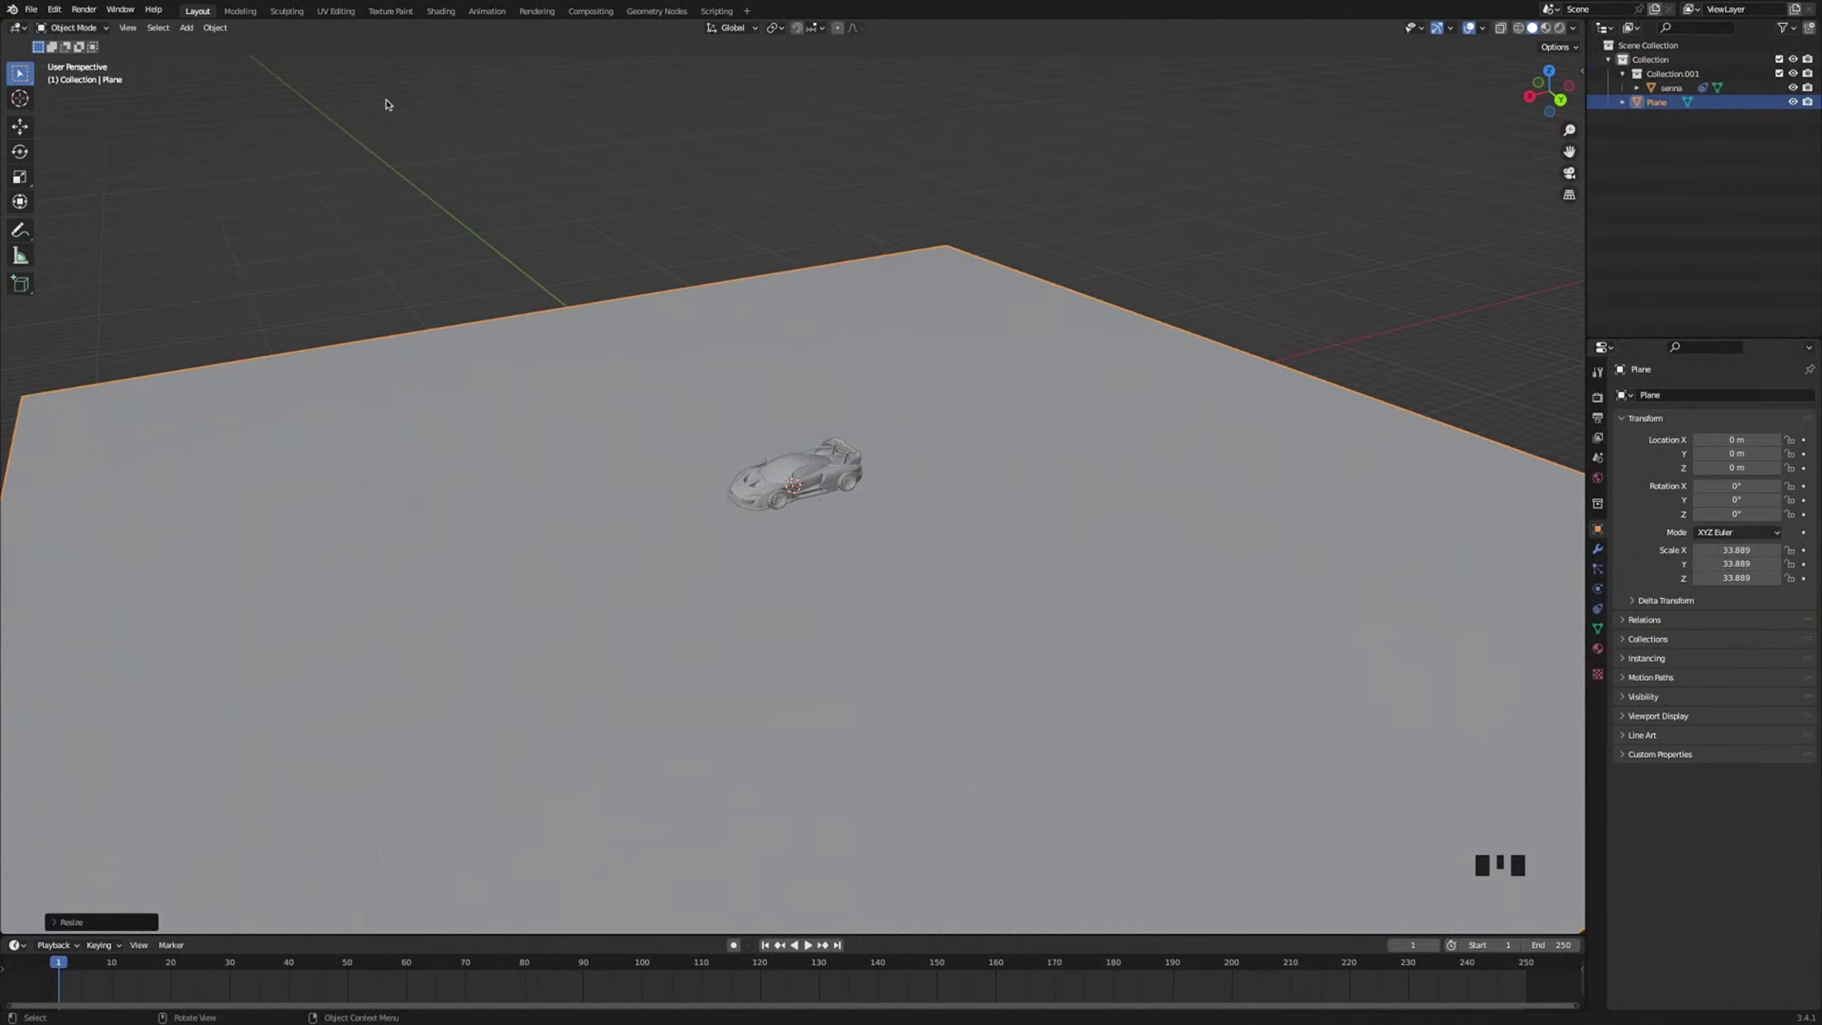
pyautogui.click(454, 217)
# Create a new material for the ground plane in the Shading workspace.
pyautogui.click(437, 12)
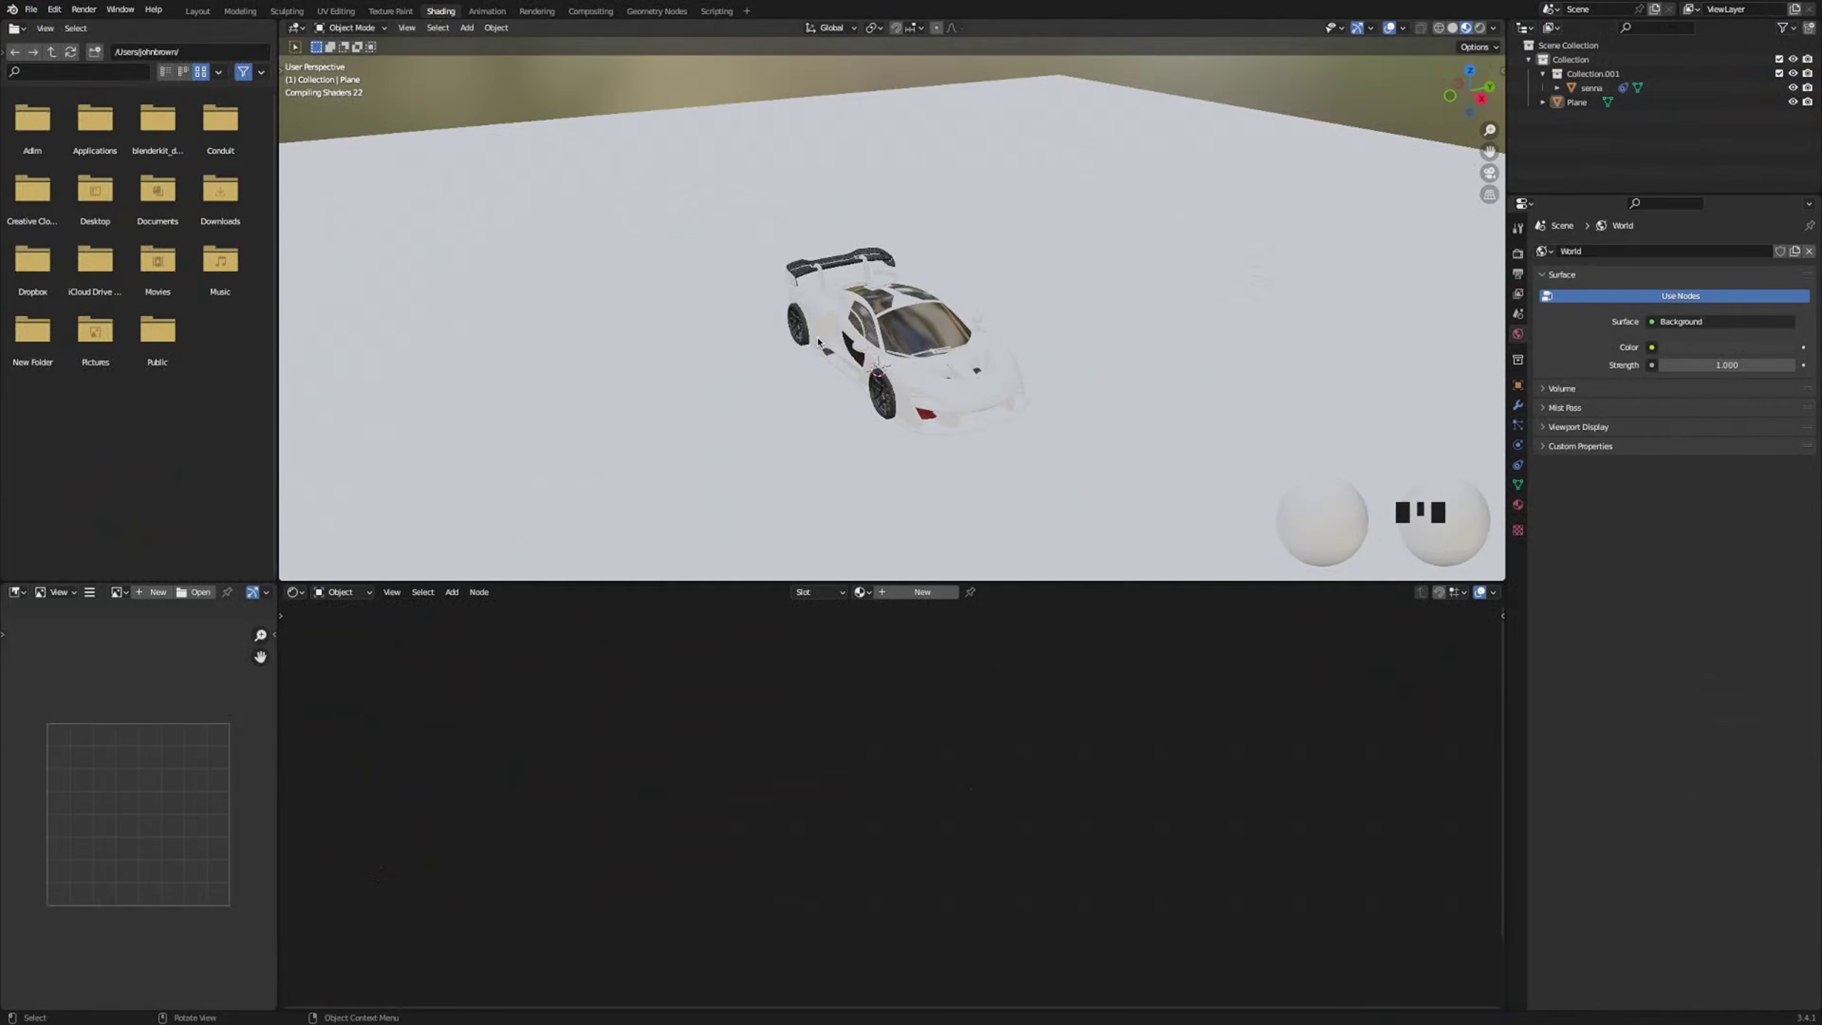
pyautogui.scroll(-10, 818, 343)
pyautogui.moveTo(818, 342); pyautogui.dragTo(979, 370, button='middle')
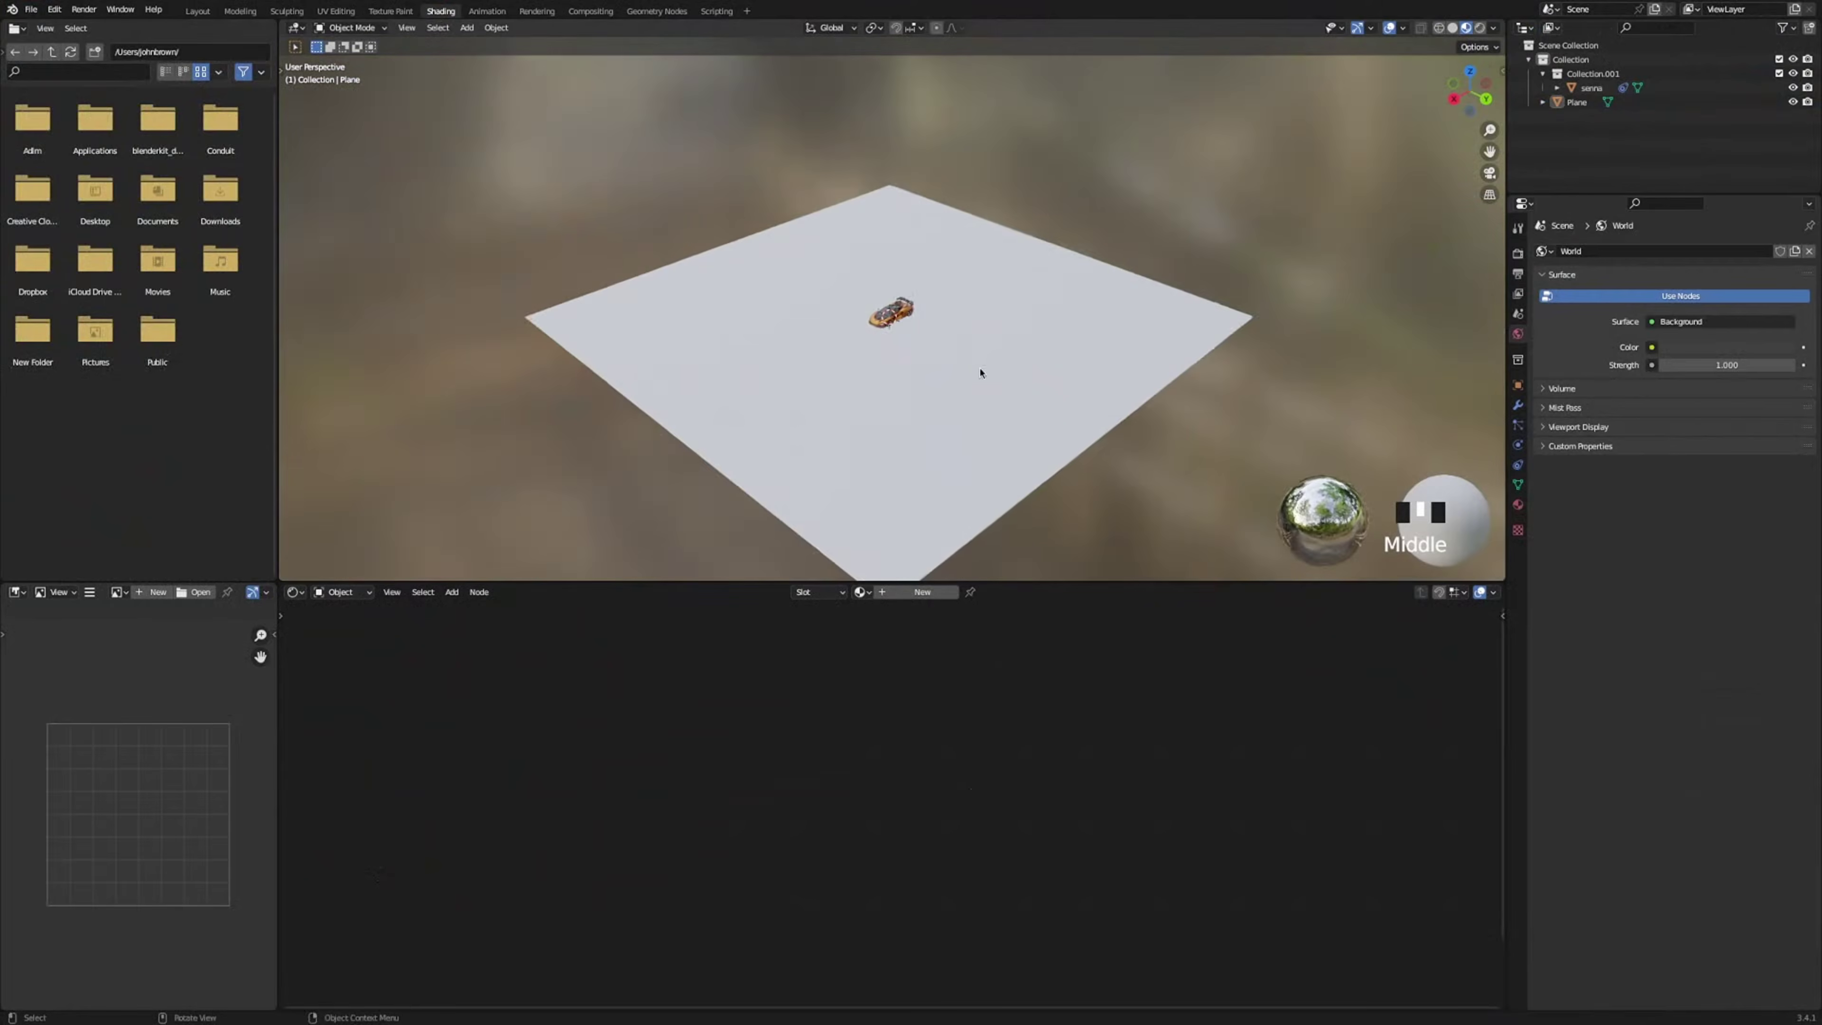
pyautogui.click(978, 372)
pyautogui.click(921, 594)
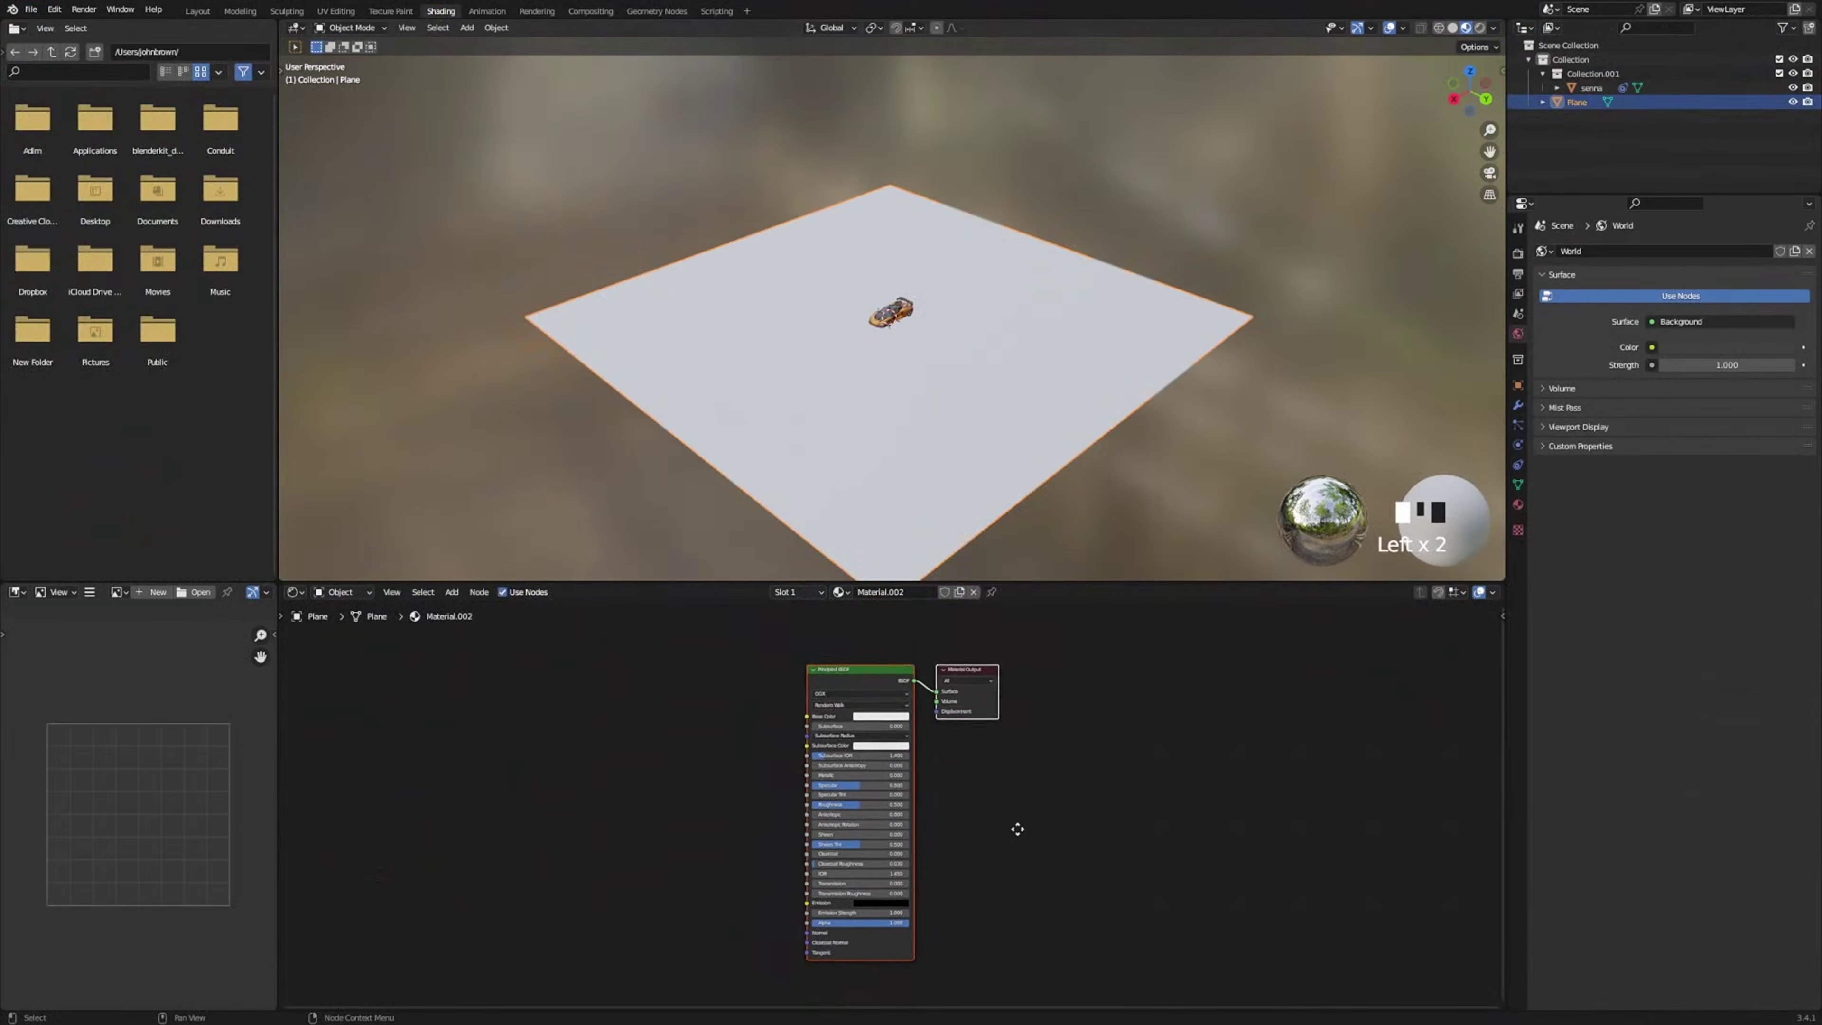
# Apply a Principled Texture Setup to the plane's Principled BSDF using the six CityStreetAsphalt maps from the Stuff folder.
pyautogui.click(834, 673)
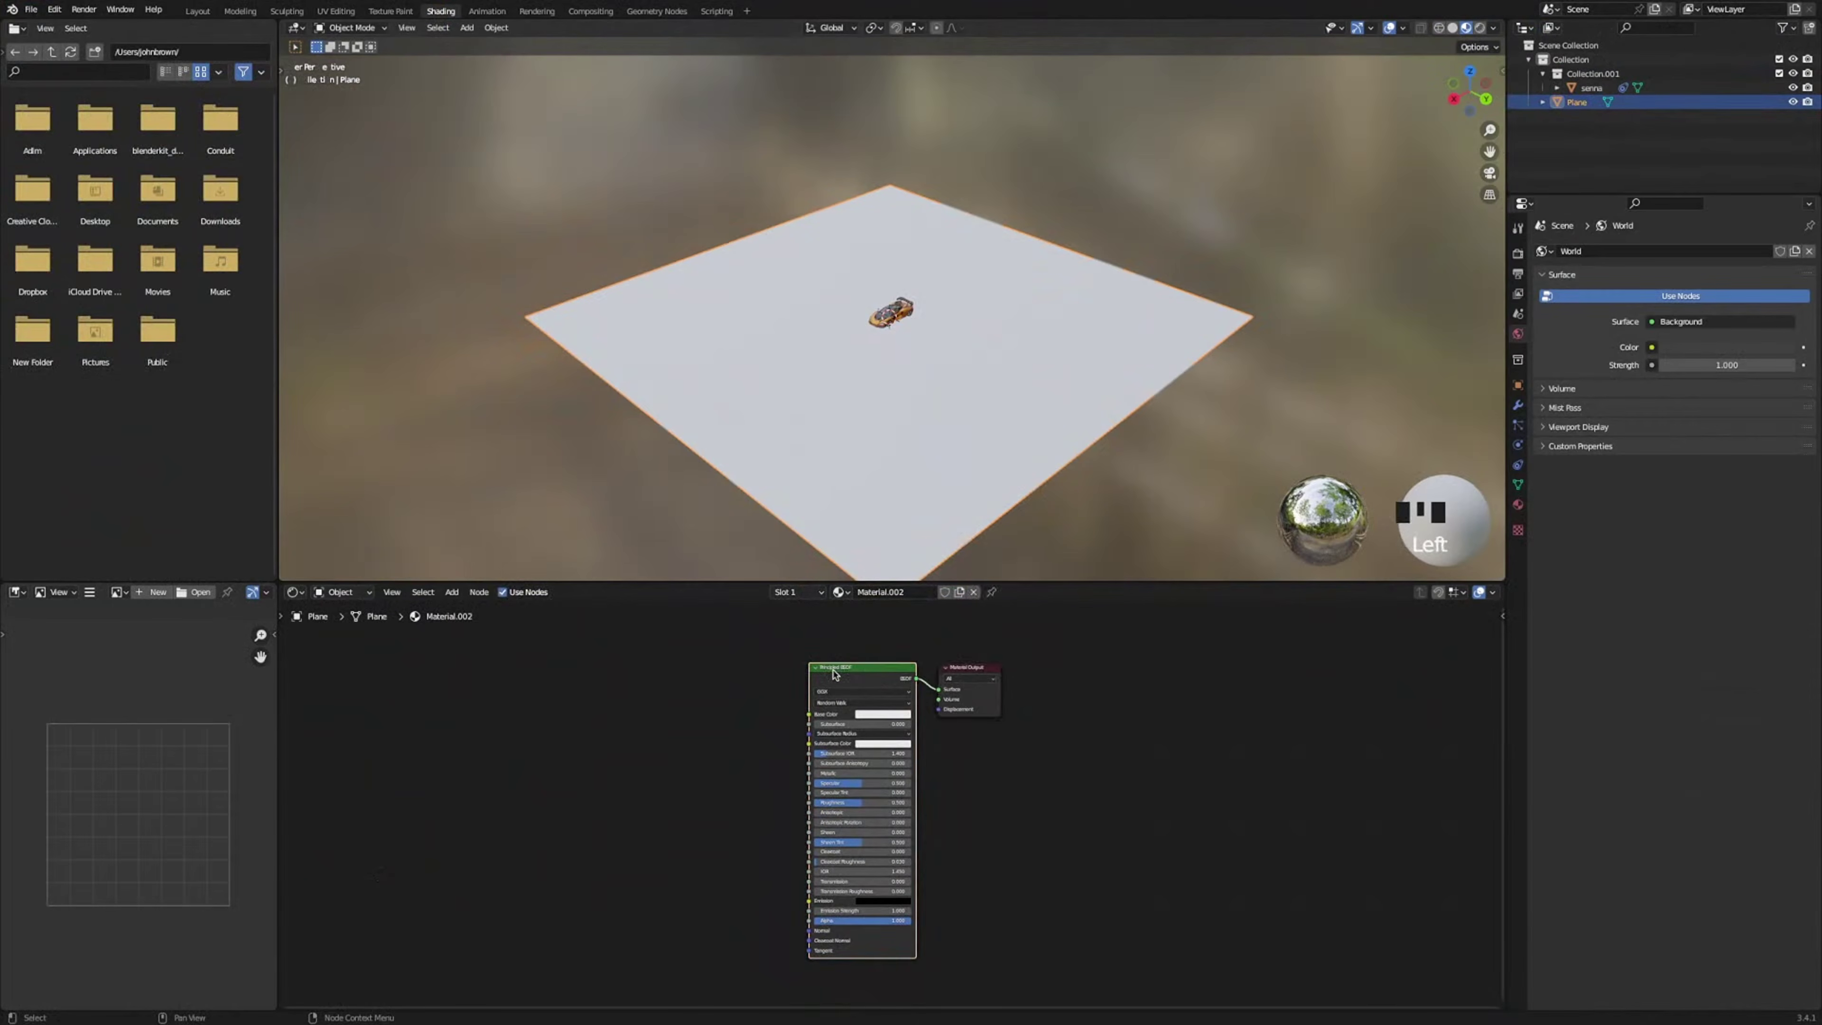
pyautogui.hotkey('ctrl', 'shift', 't')
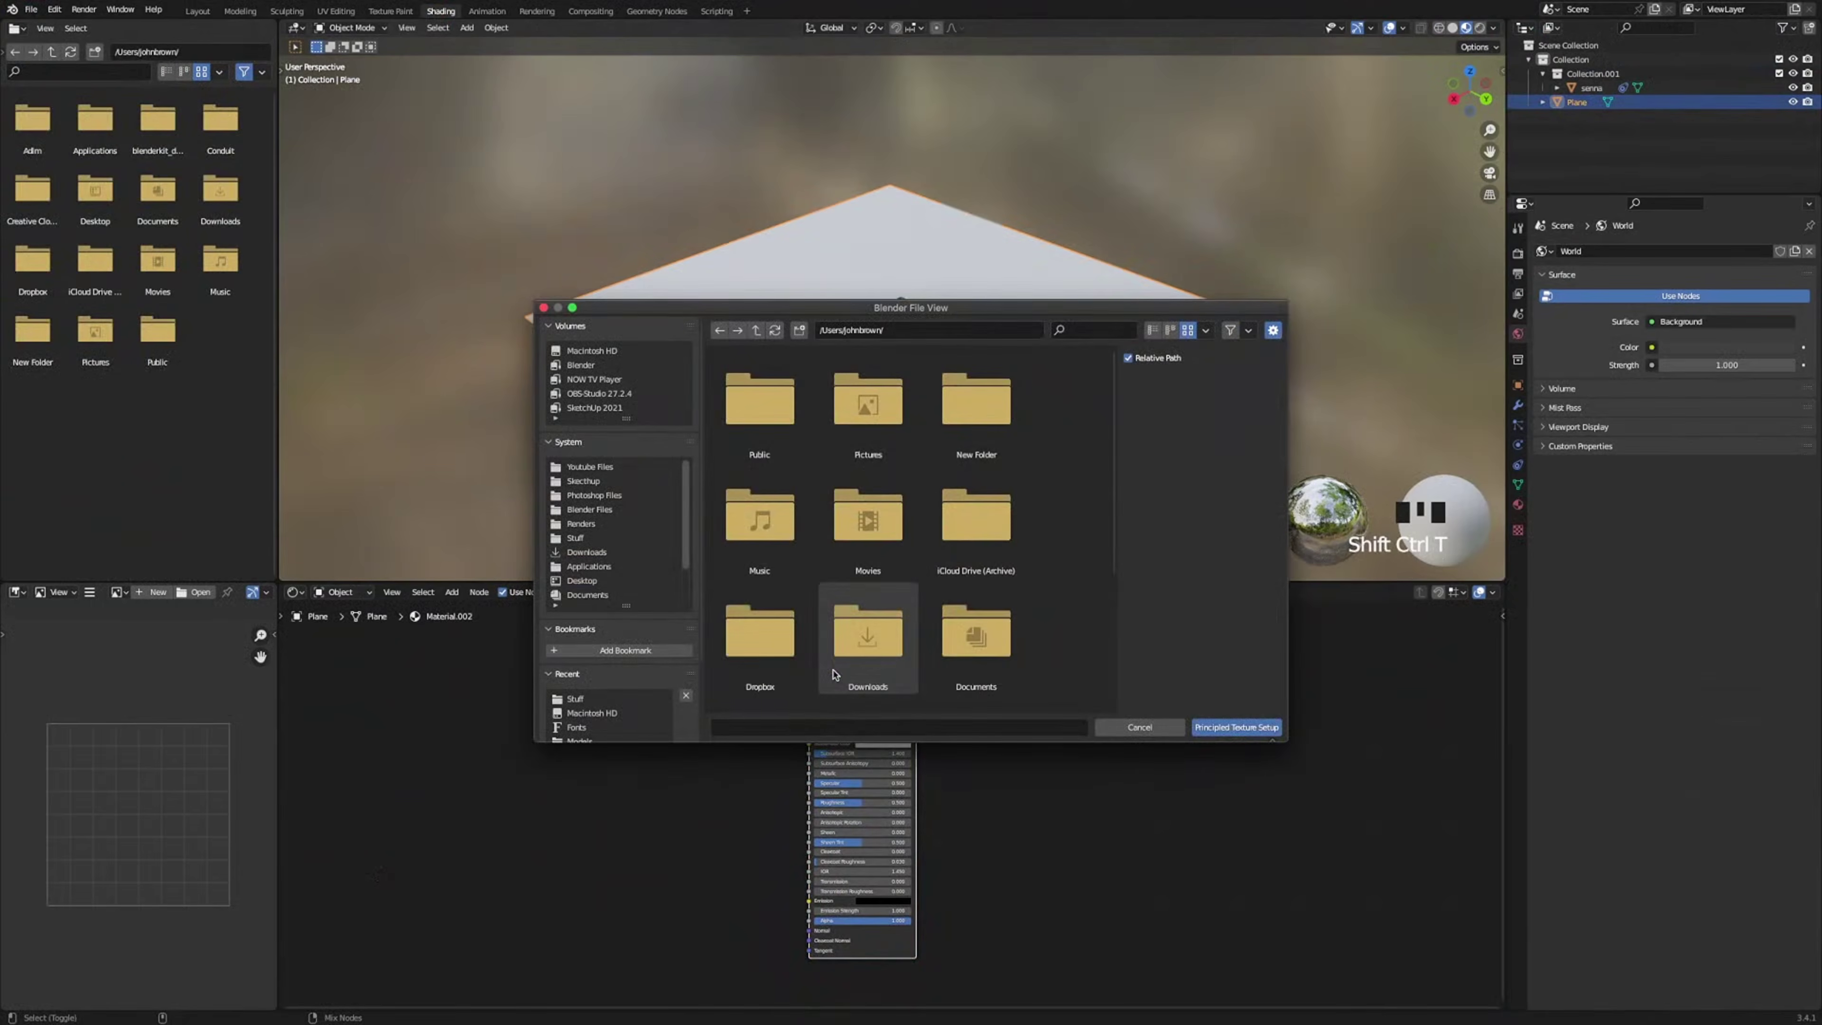
pyautogui.click(587, 538)
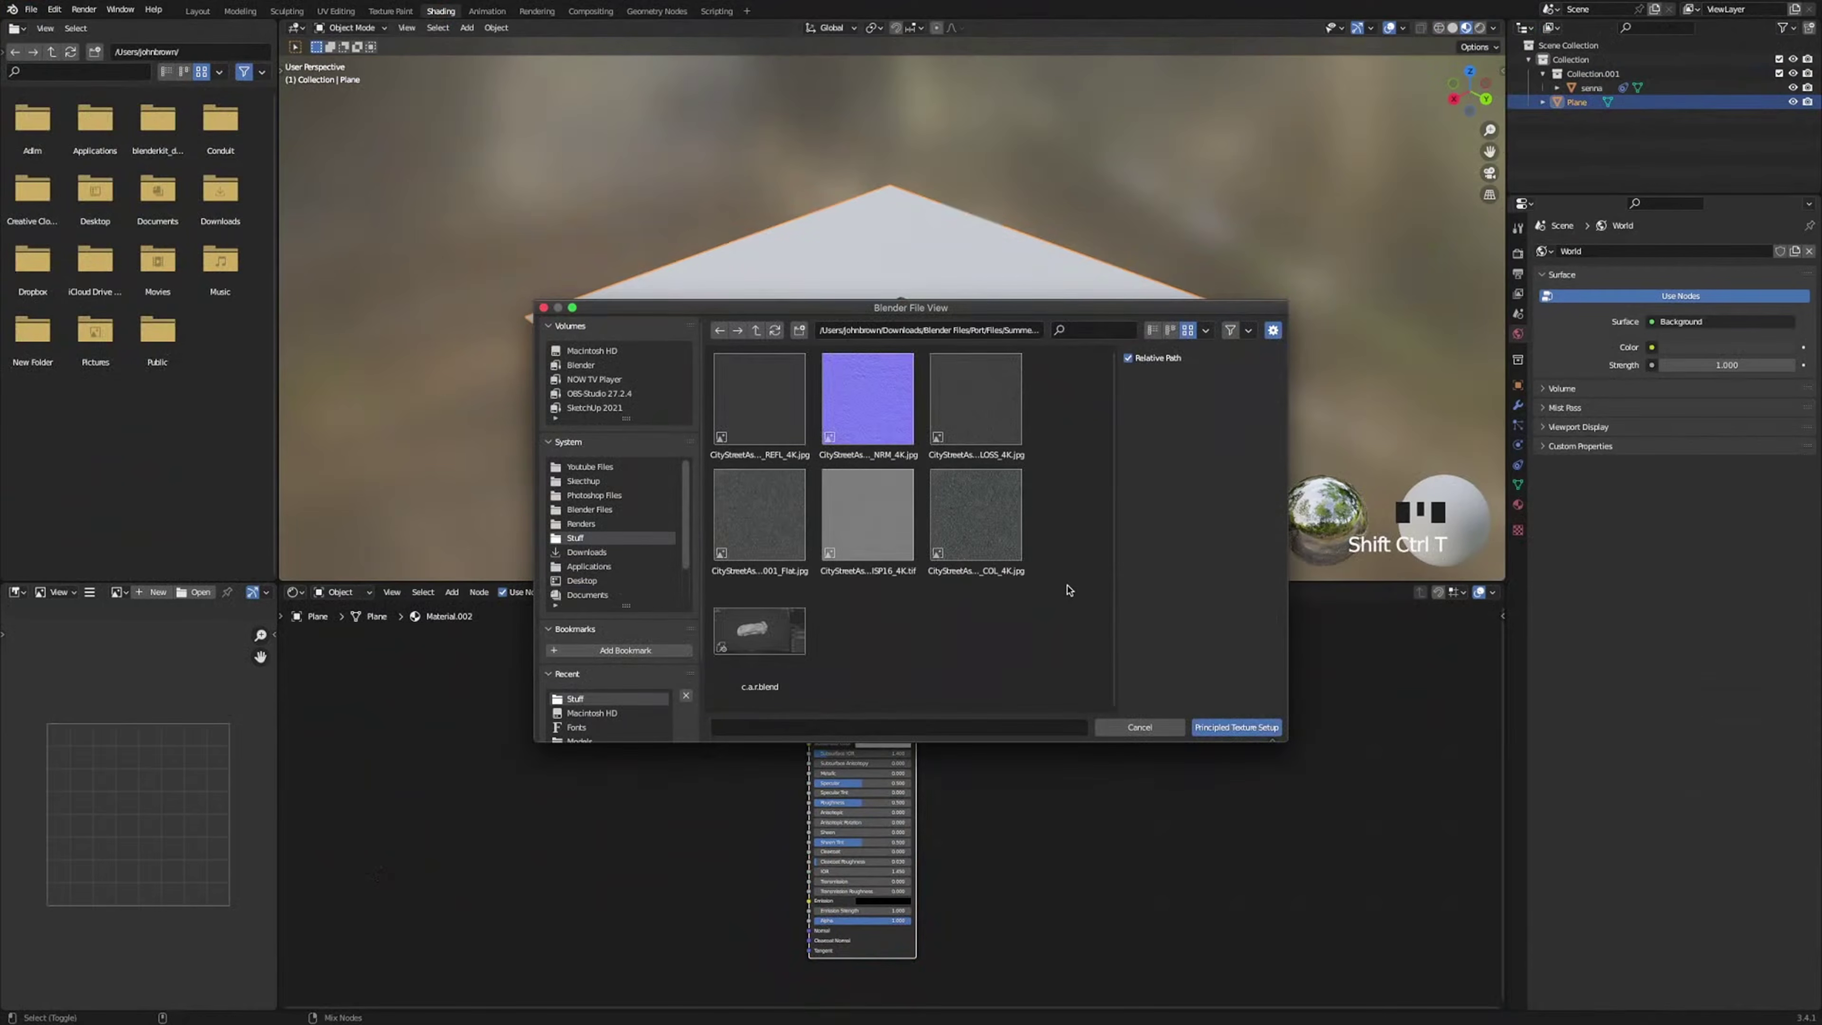
pyautogui.moveTo(1054, 586); pyautogui.dragTo(792, 424)
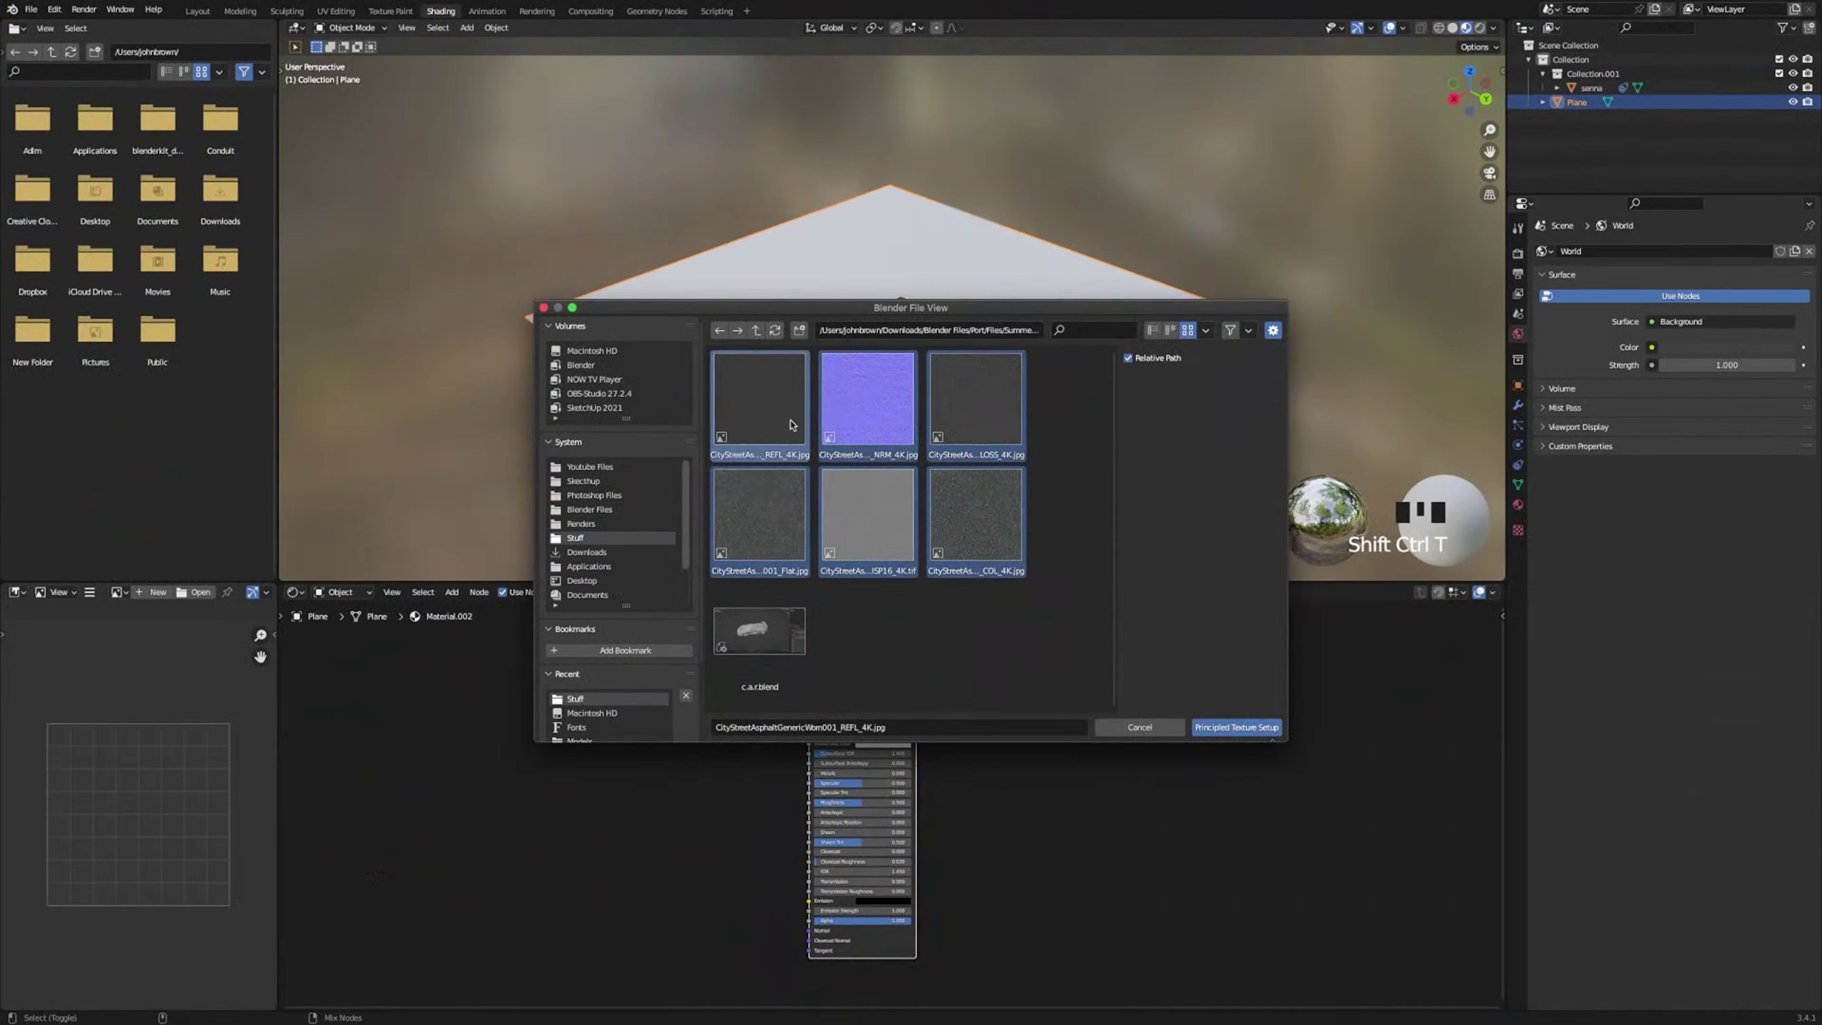
pyautogui.click(1236, 727)
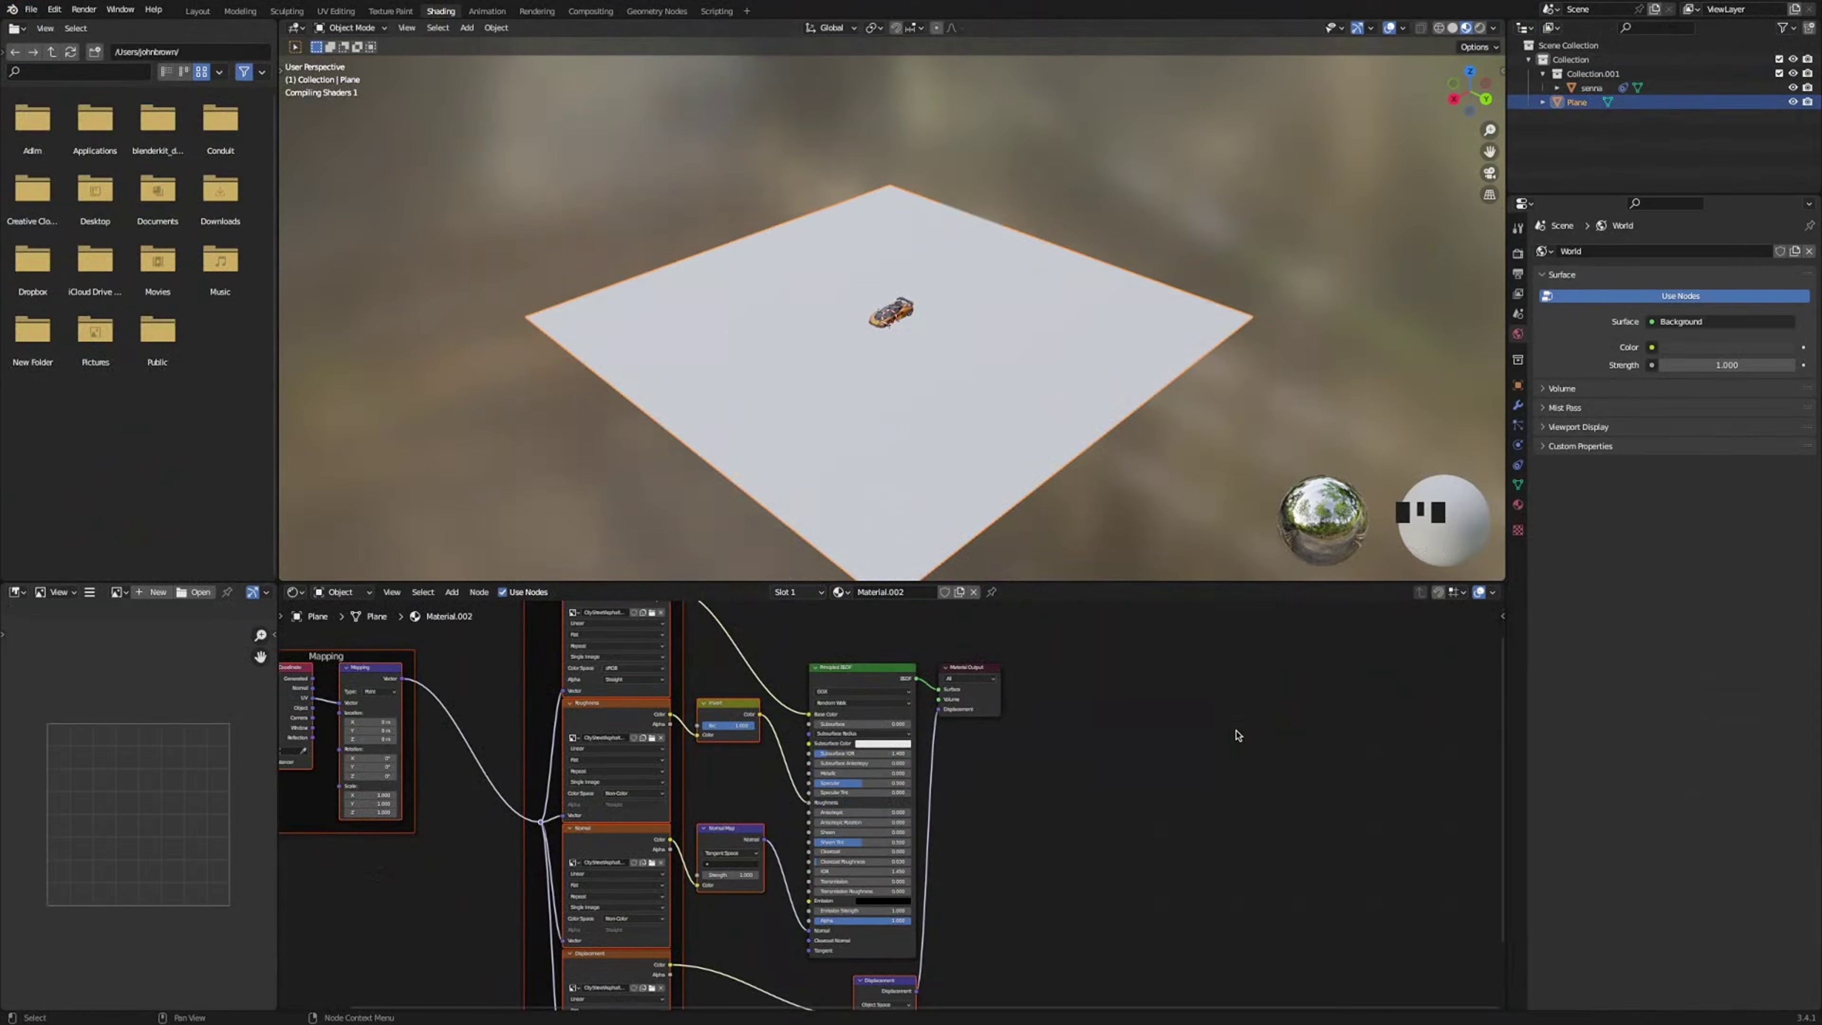
pyautogui.scroll(-7, 1236, 734)
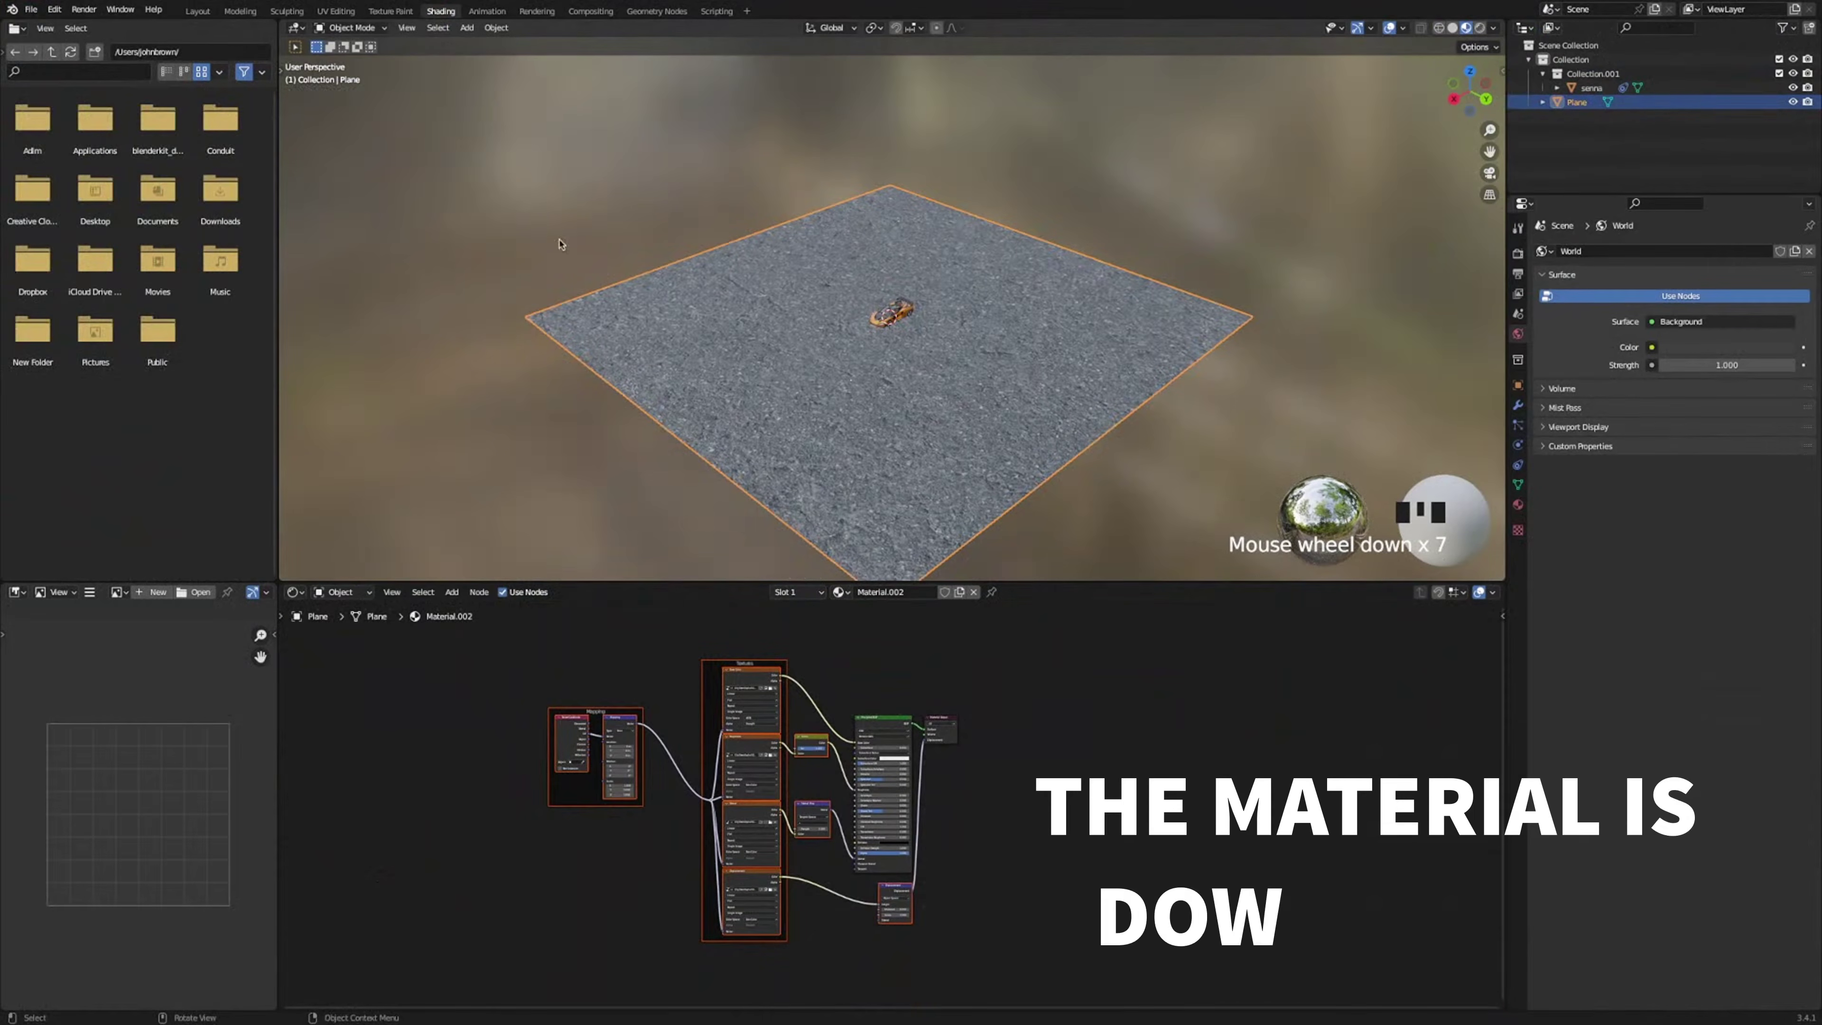
pyautogui.click(560, 243)
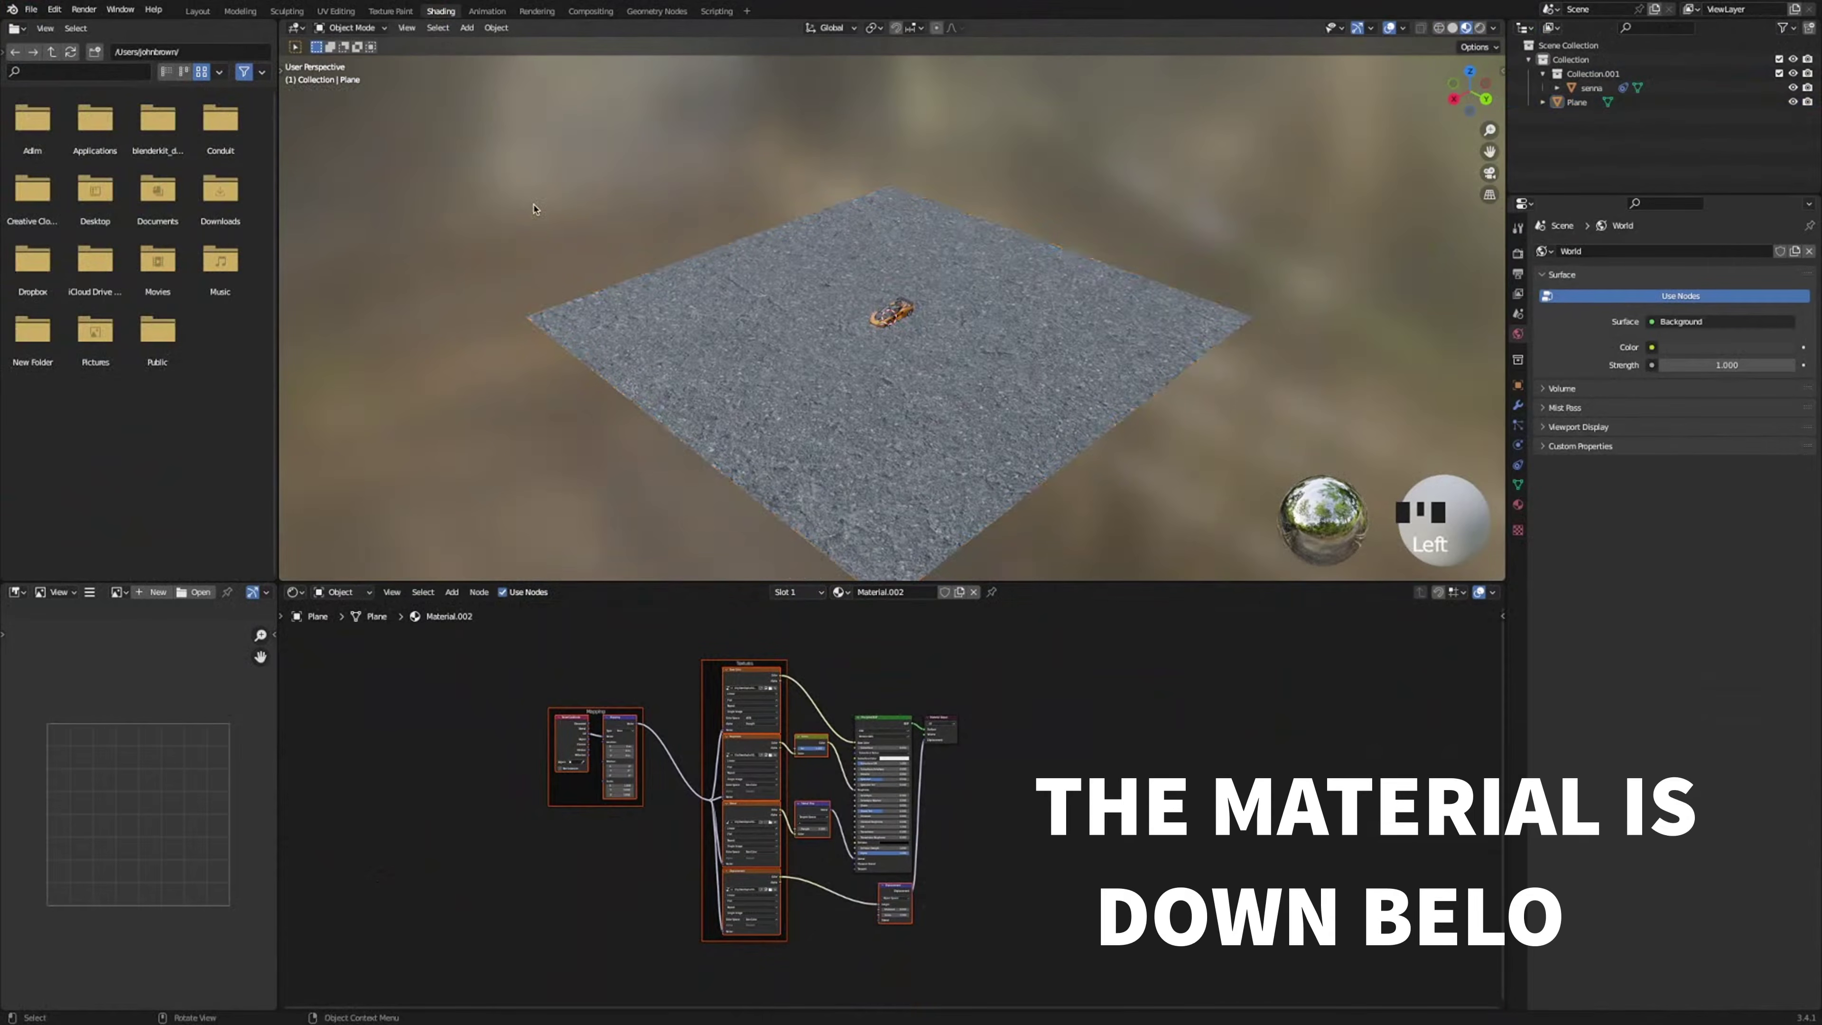
# Scale the plane's UVs up to about 4.5 times the image size in the UV Editing workspace, previewing the material.
pyautogui.click(336, 11)
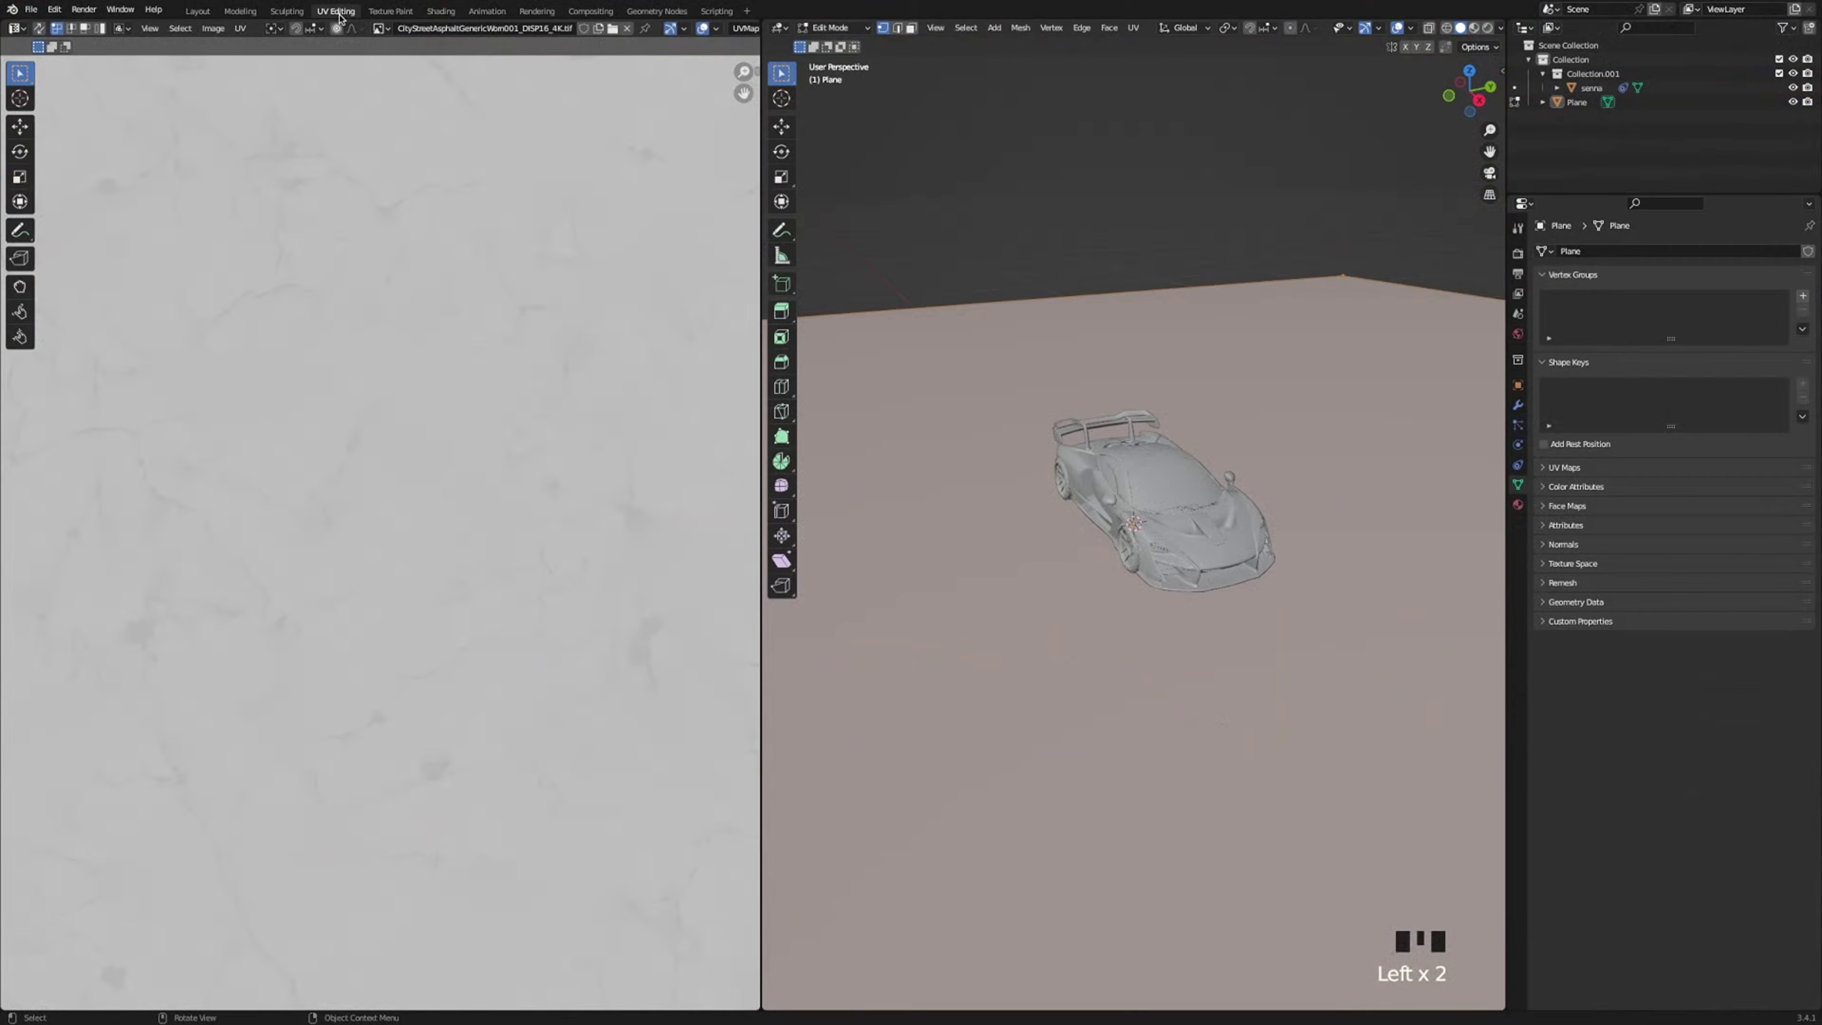
pyautogui.click(1475, 30)
pyautogui.scroll(-12, 1323, 291)
pyautogui.moveTo(1321, 291); pyautogui.dragTo(1313, 344, button='middle')
pyautogui.press('Home')
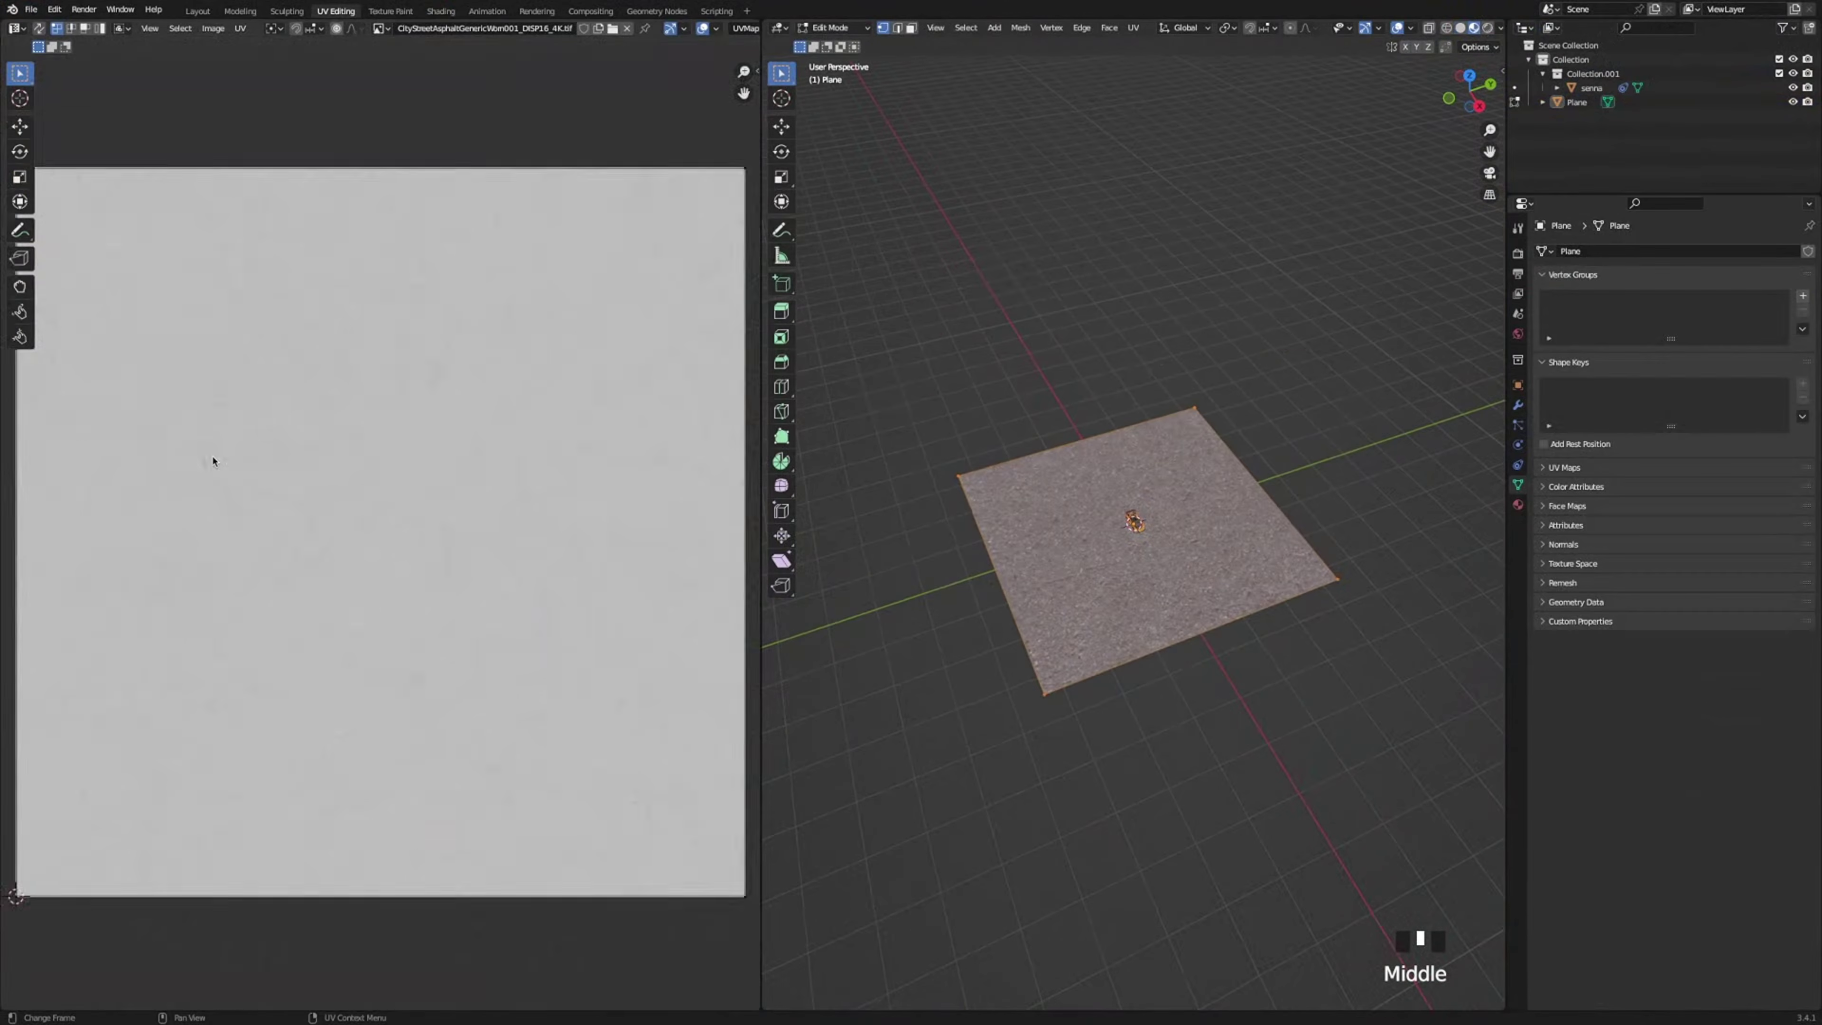
pyautogui.scroll(-5, 213, 461)
pyautogui.moveTo(509, 716); pyautogui.dragTo(145, 357)
pyautogui.press('s')
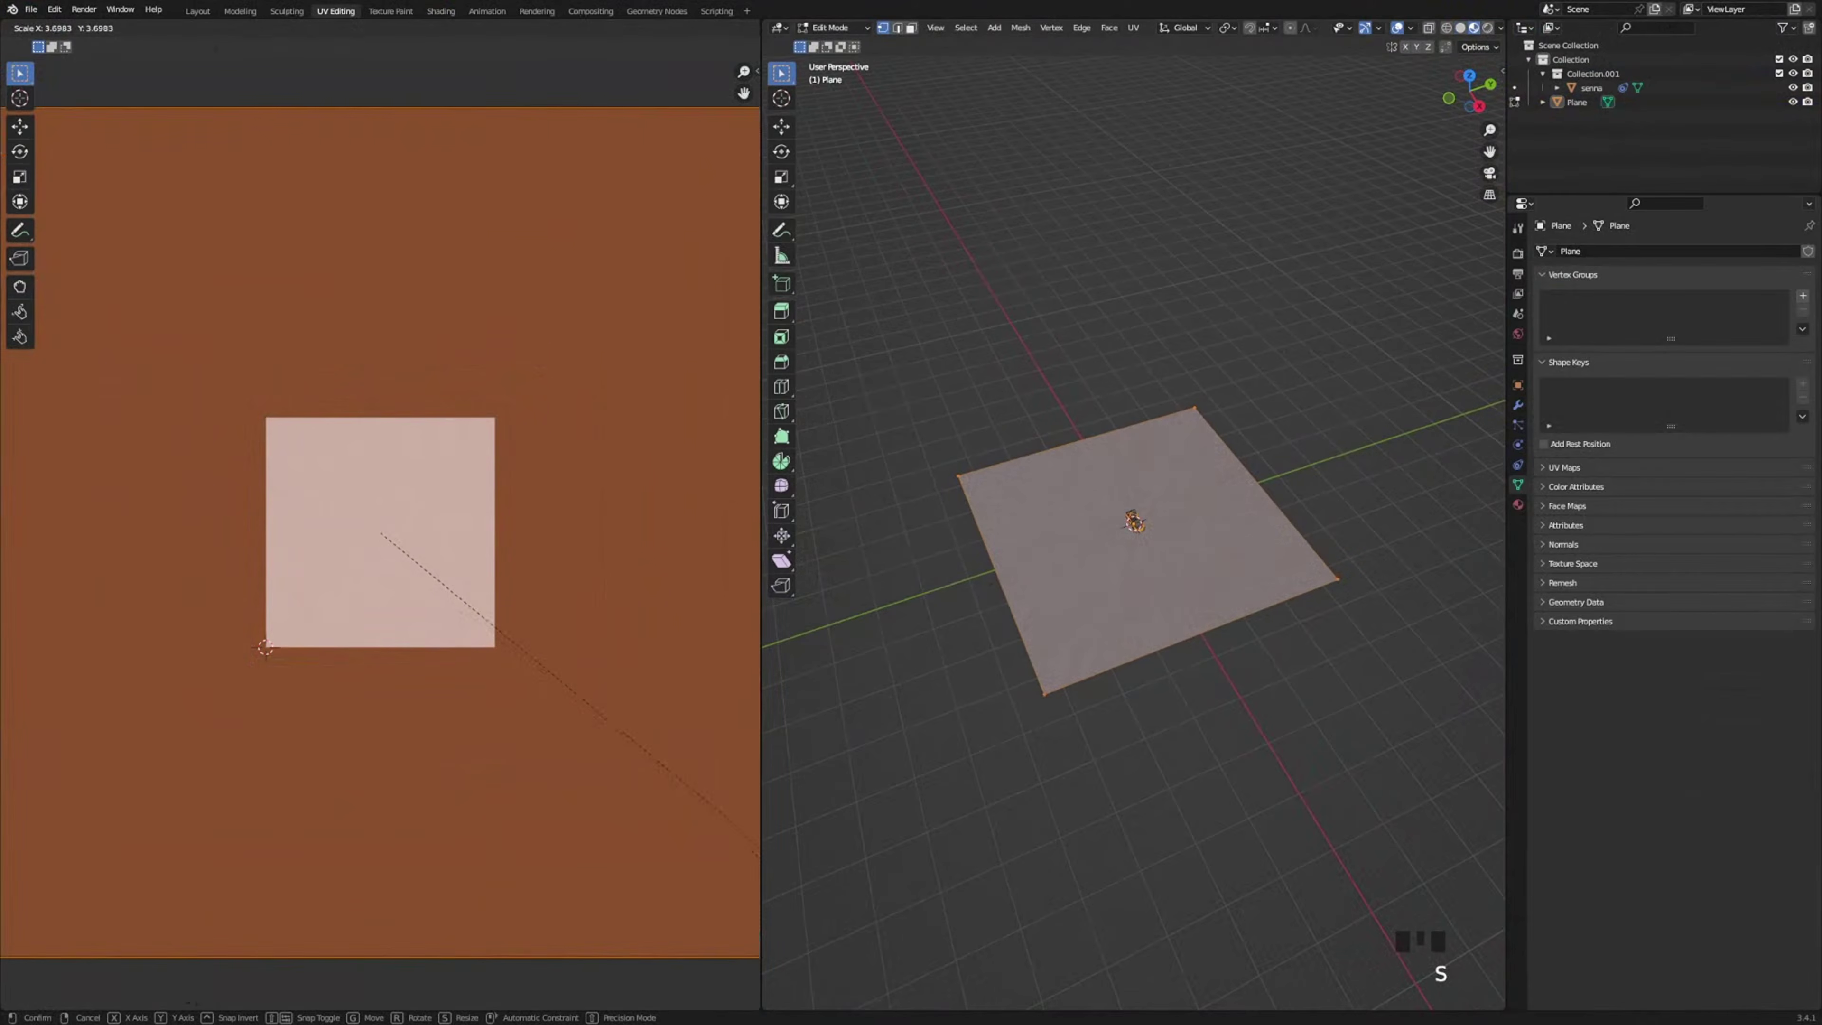
pyautogui.click(347, 124)
pyautogui.scroll(-7, 488, 224)
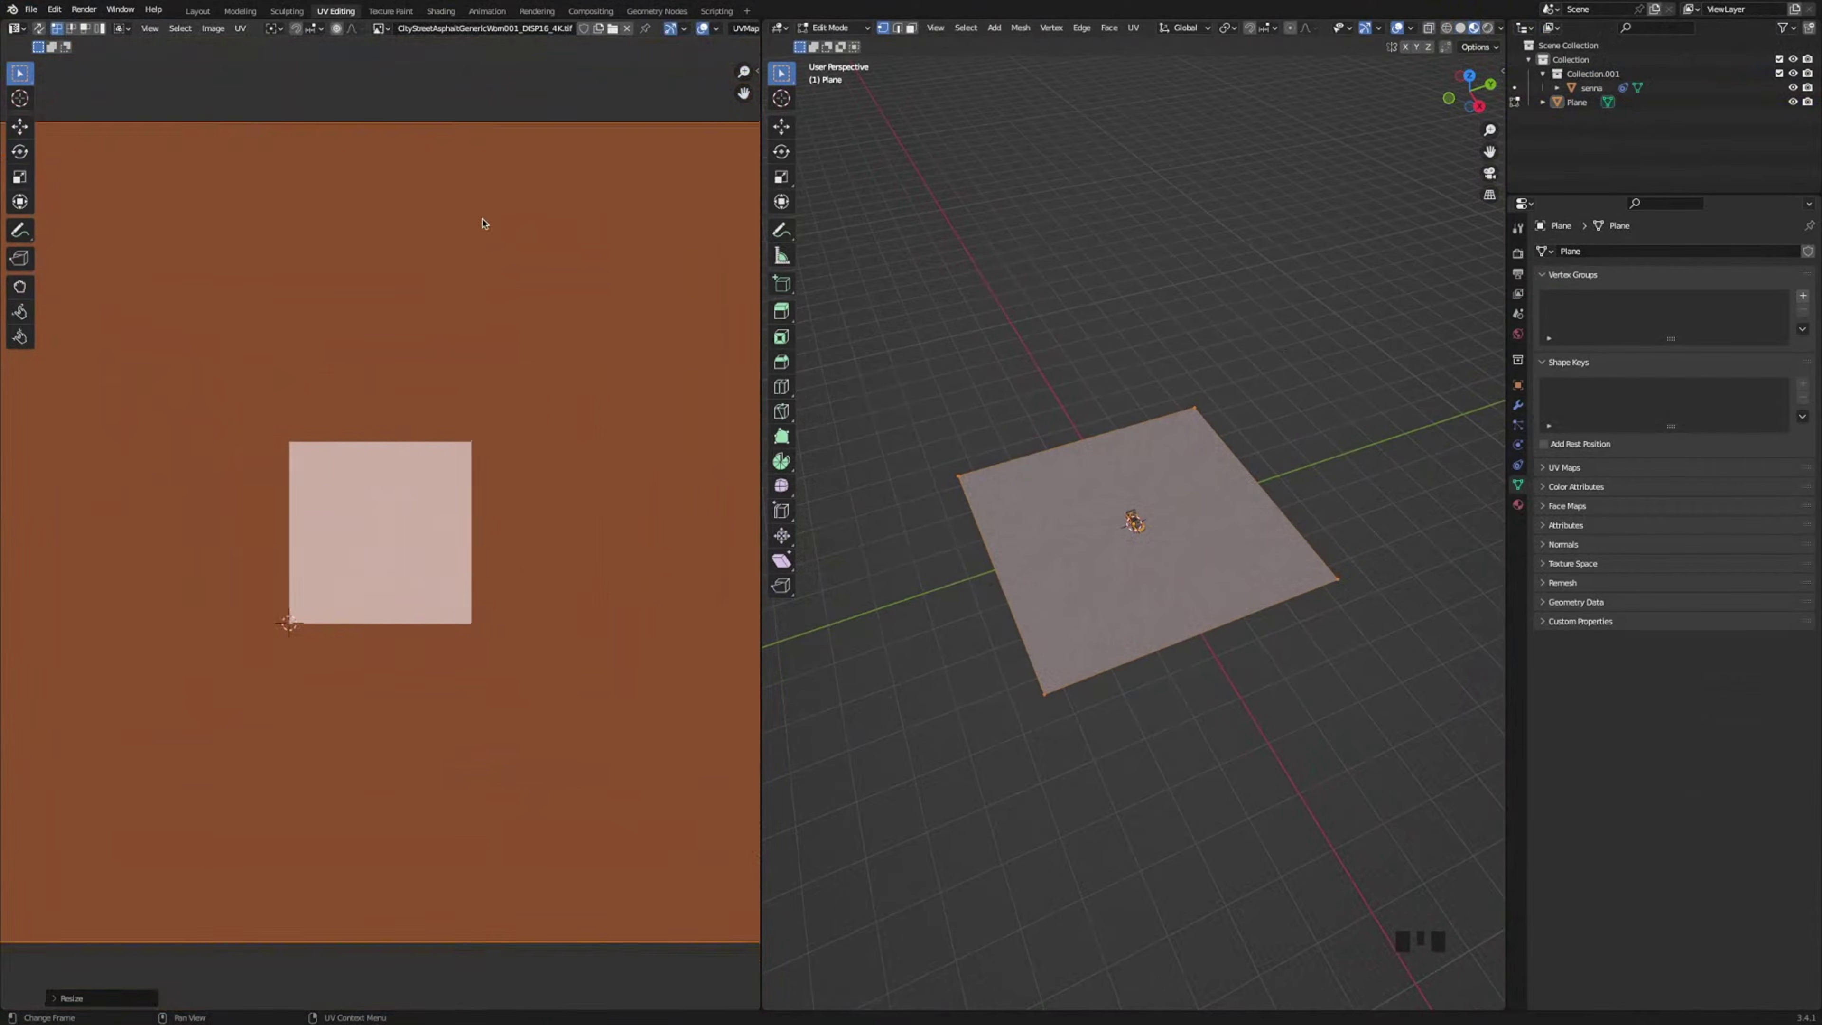
pyautogui.click(670, 665)
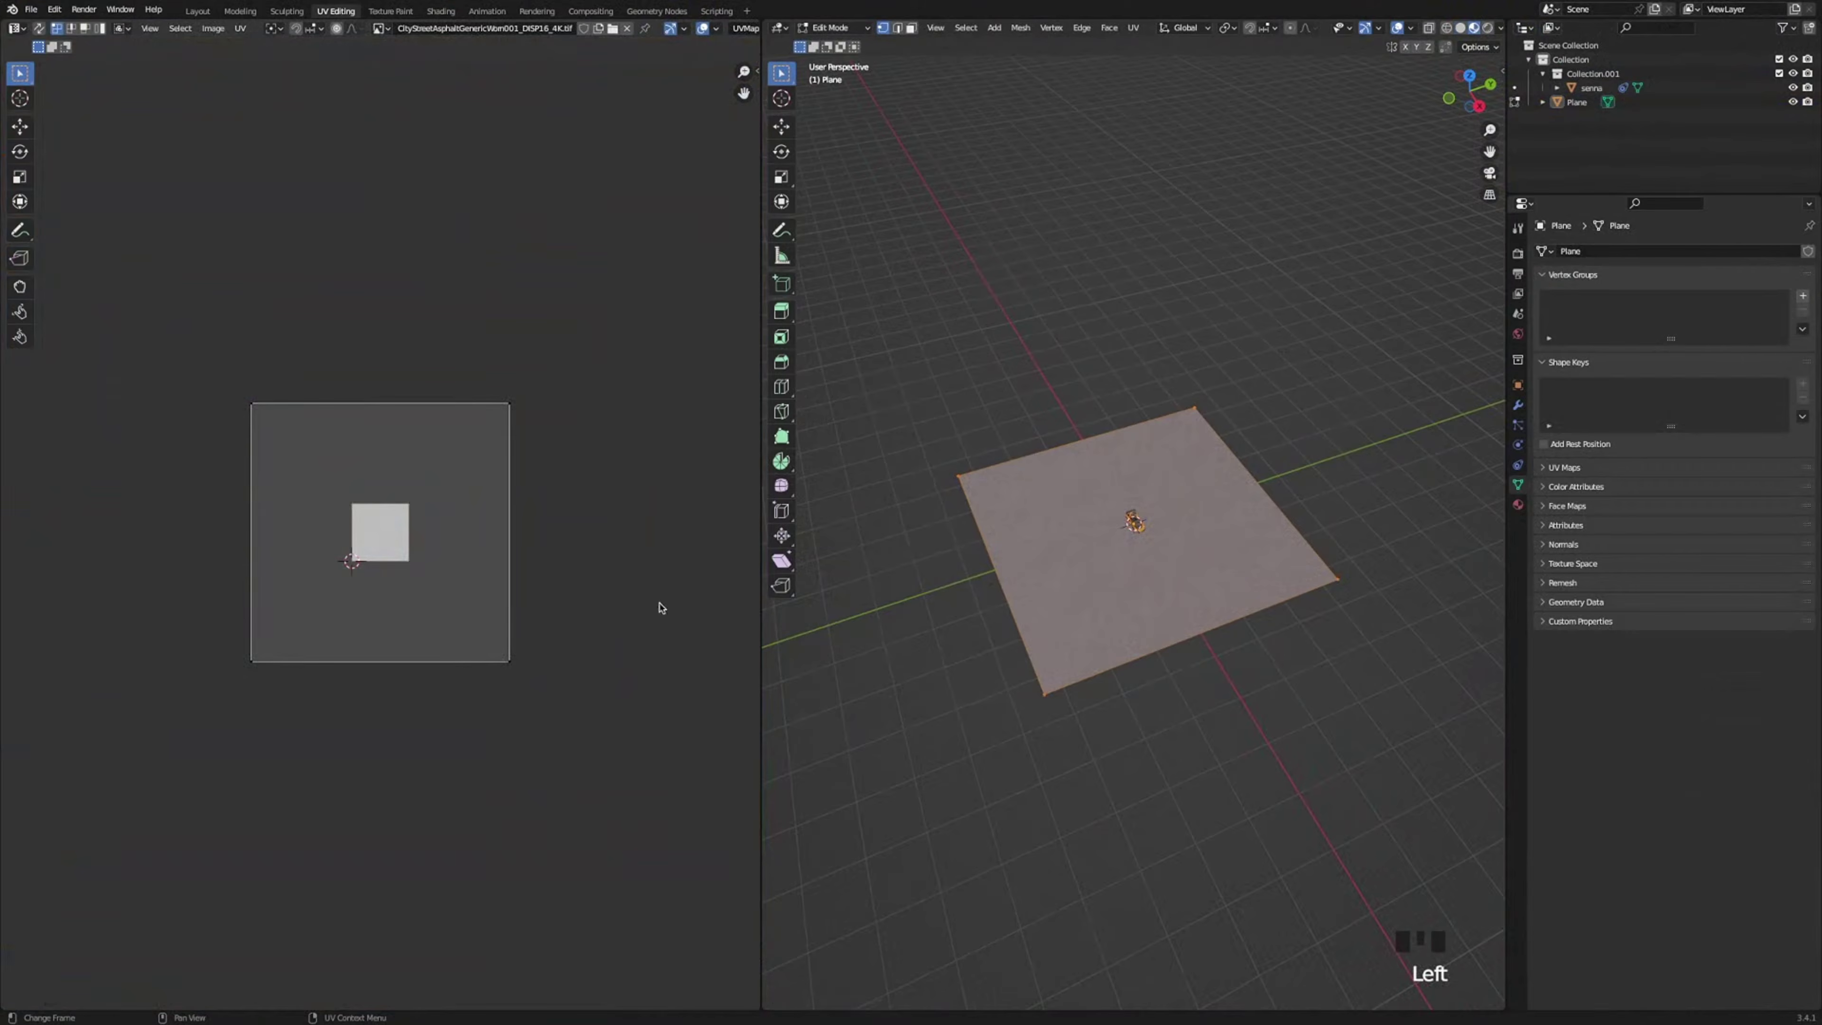
# Return to the Layout workspace and display the scene in Material Preview shading.
pyautogui.click(198, 12)
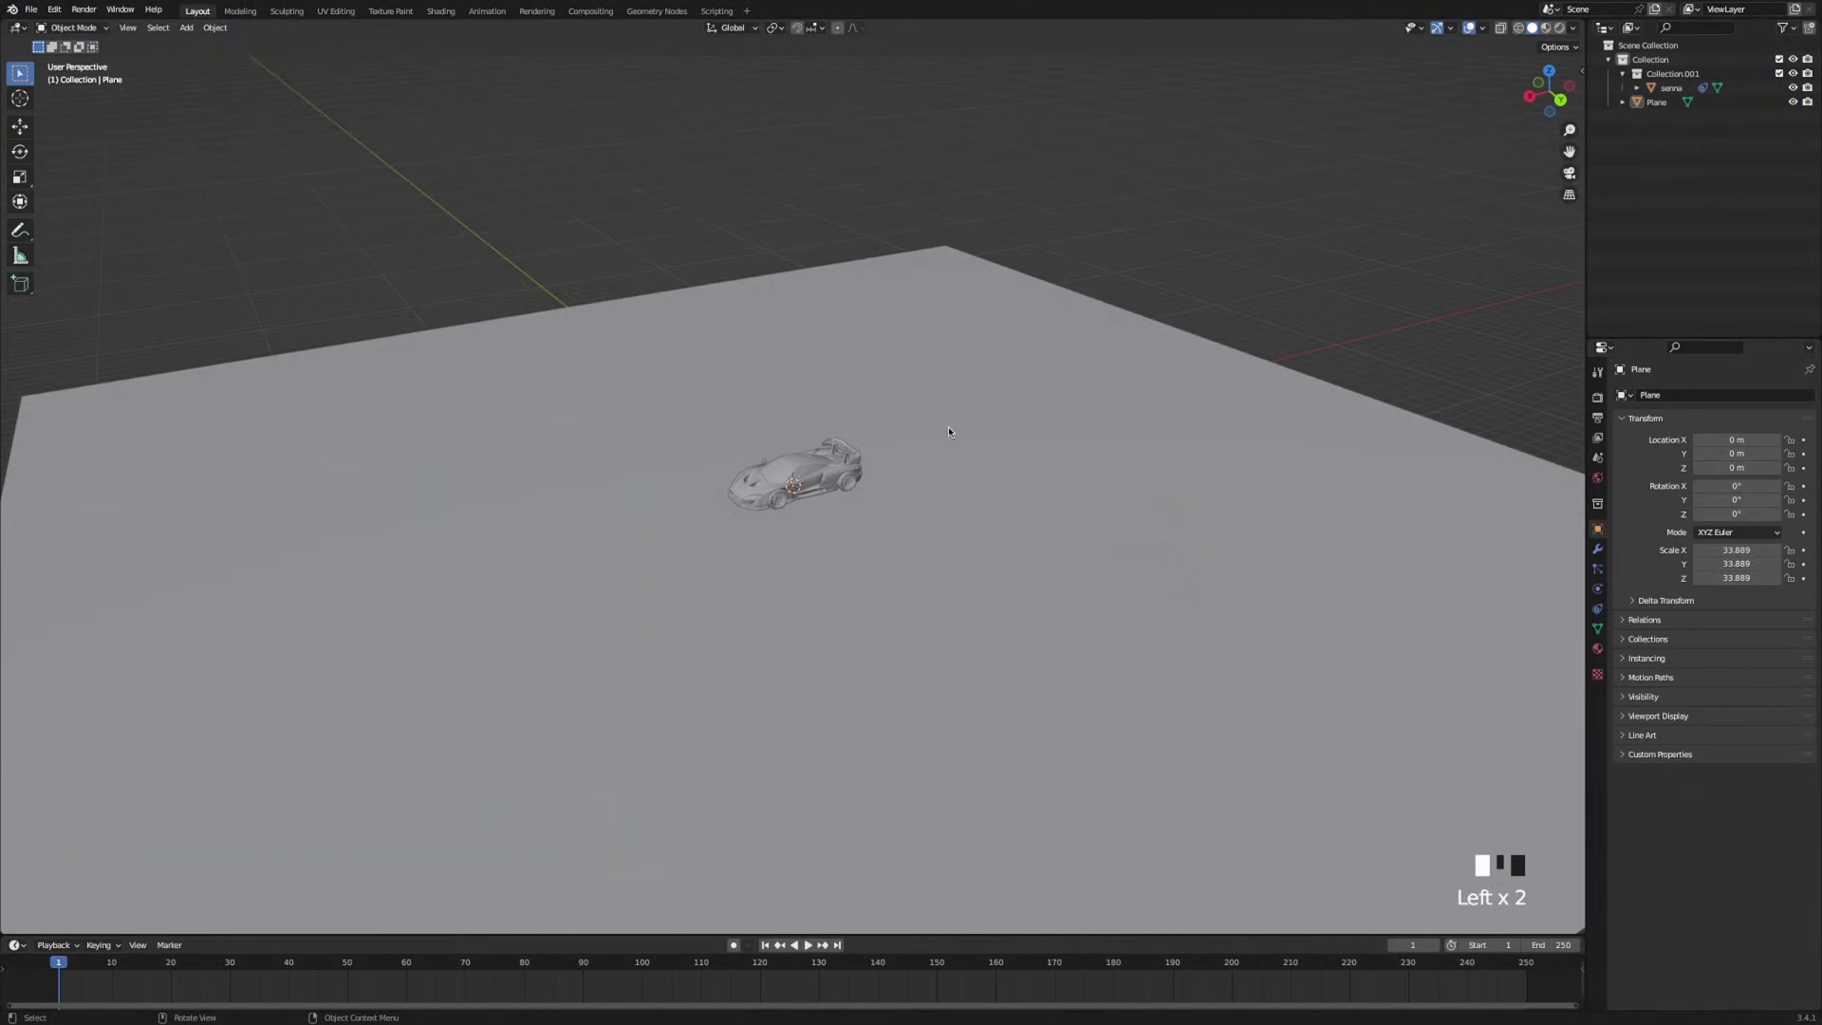
pyautogui.scroll(3, 746, 468)
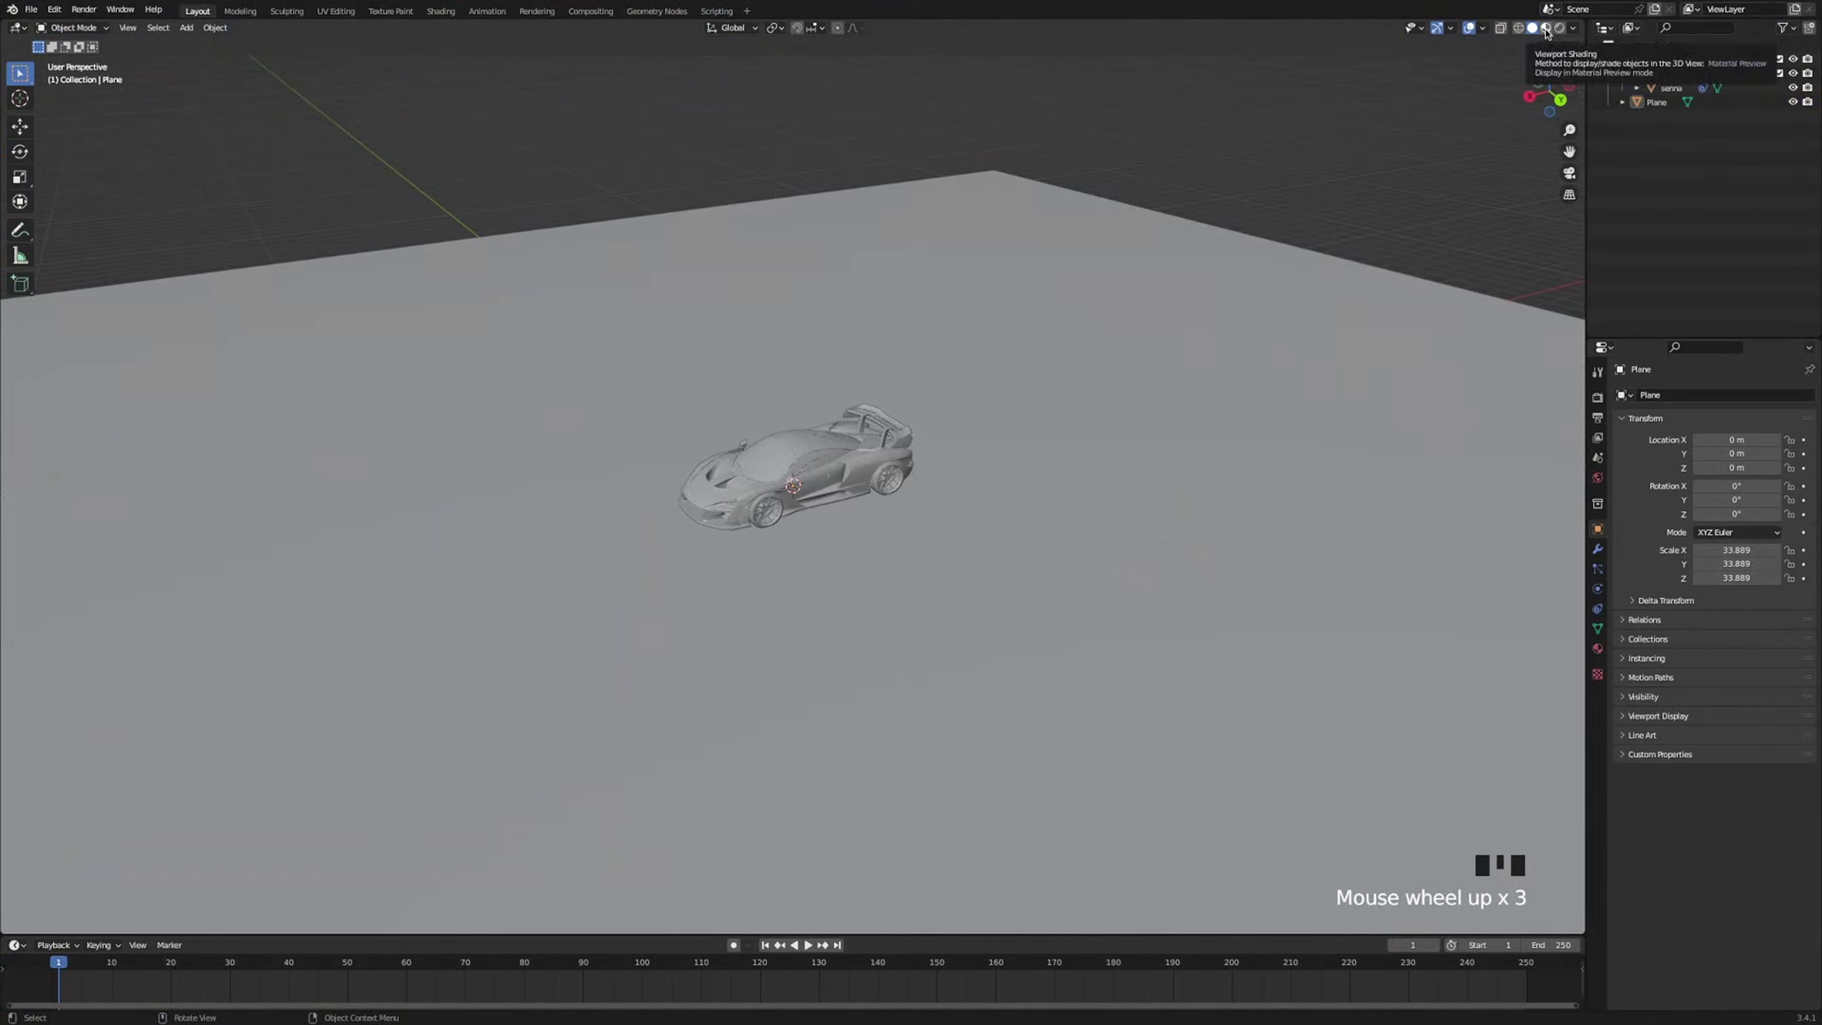
pyautogui.click(1546, 29)
# Add a camera aligned to a low side view of the car and adjust its transform so the car sits lower in frame.
pyautogui.moveTo(814, 391); pyautogui.dragTo(1145, 375, button='middle')
pyautogui.hotkey('shift', 'a')
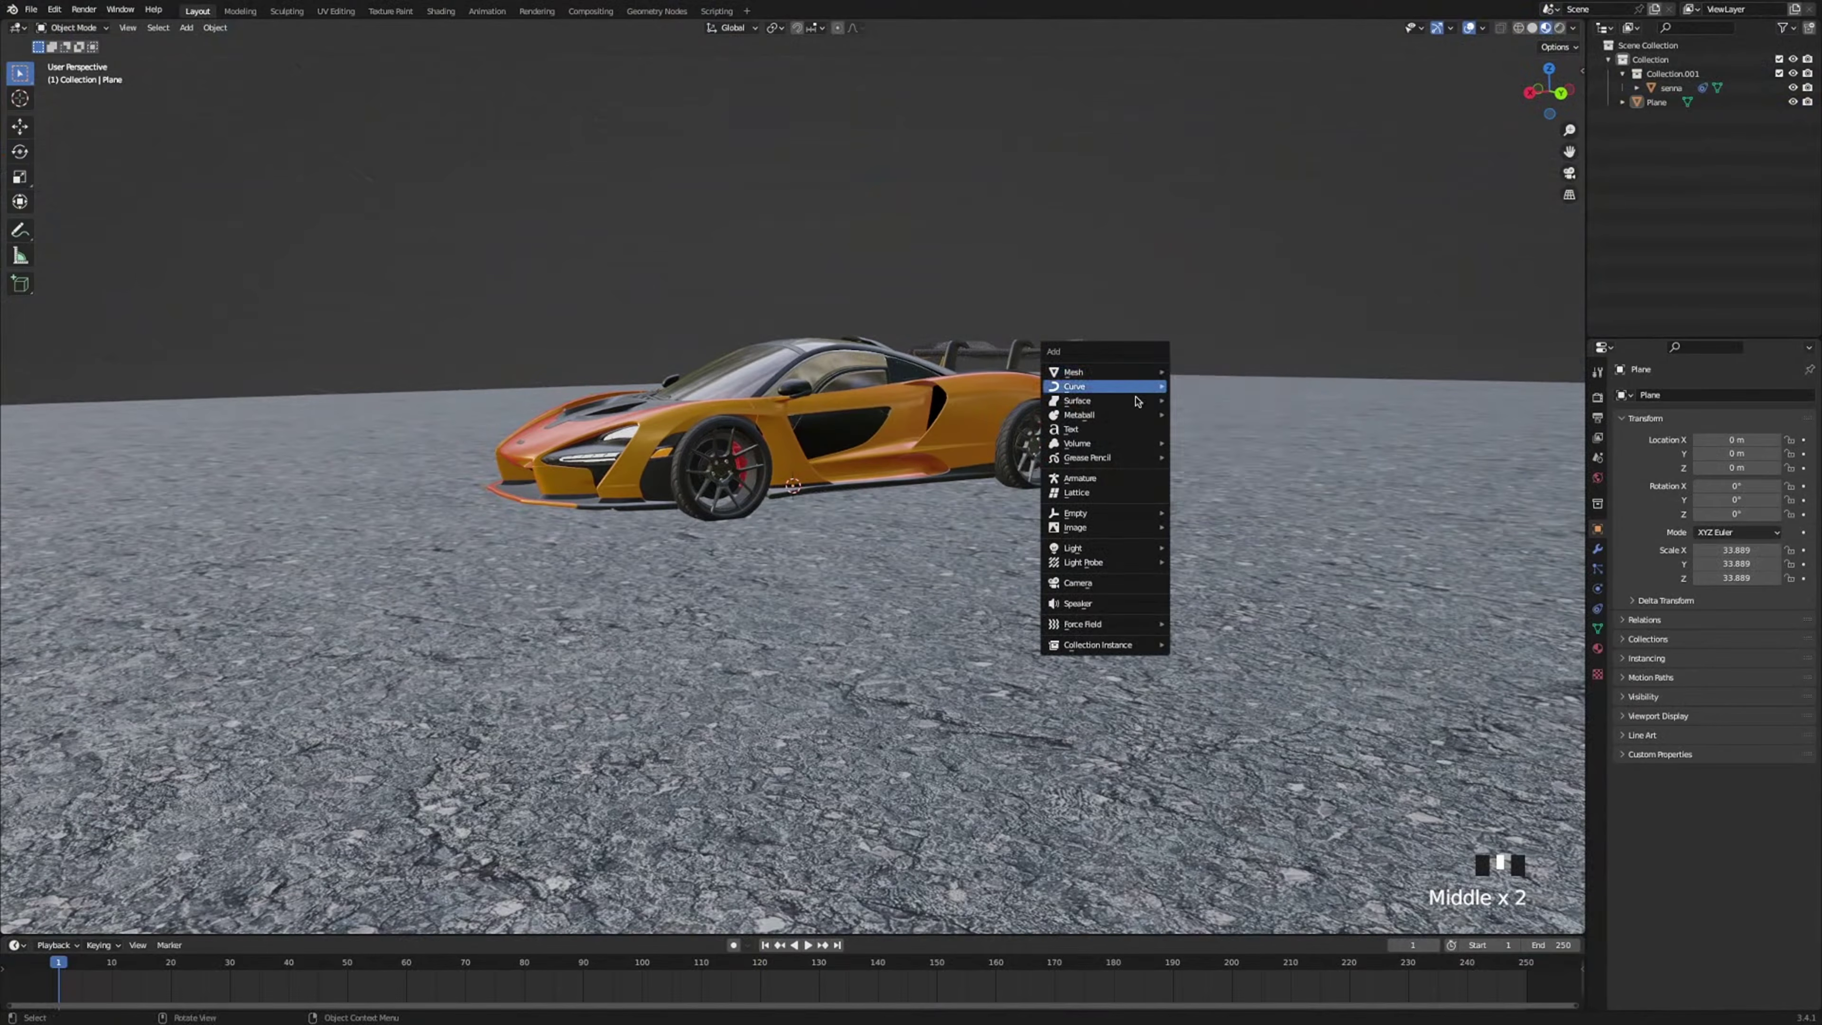
pyautogui.click(1078, 582)
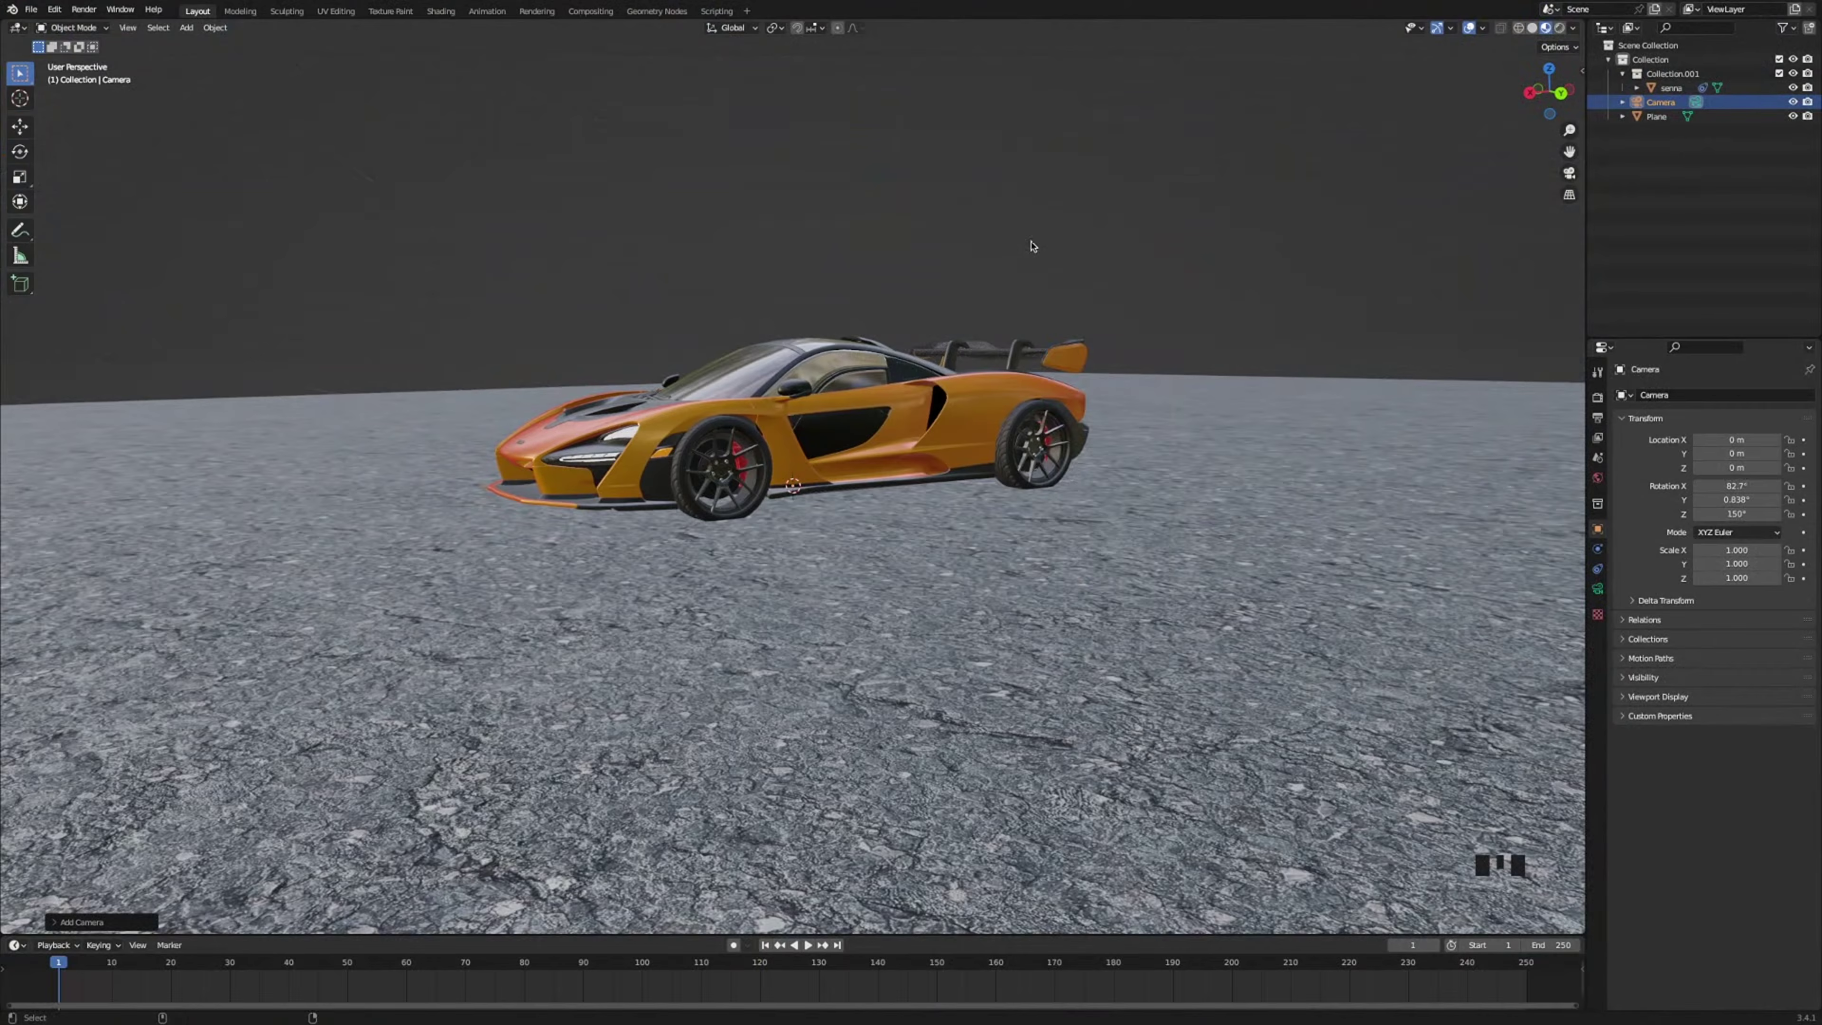
pyautogui.press('ctrl+alt+KP_0')
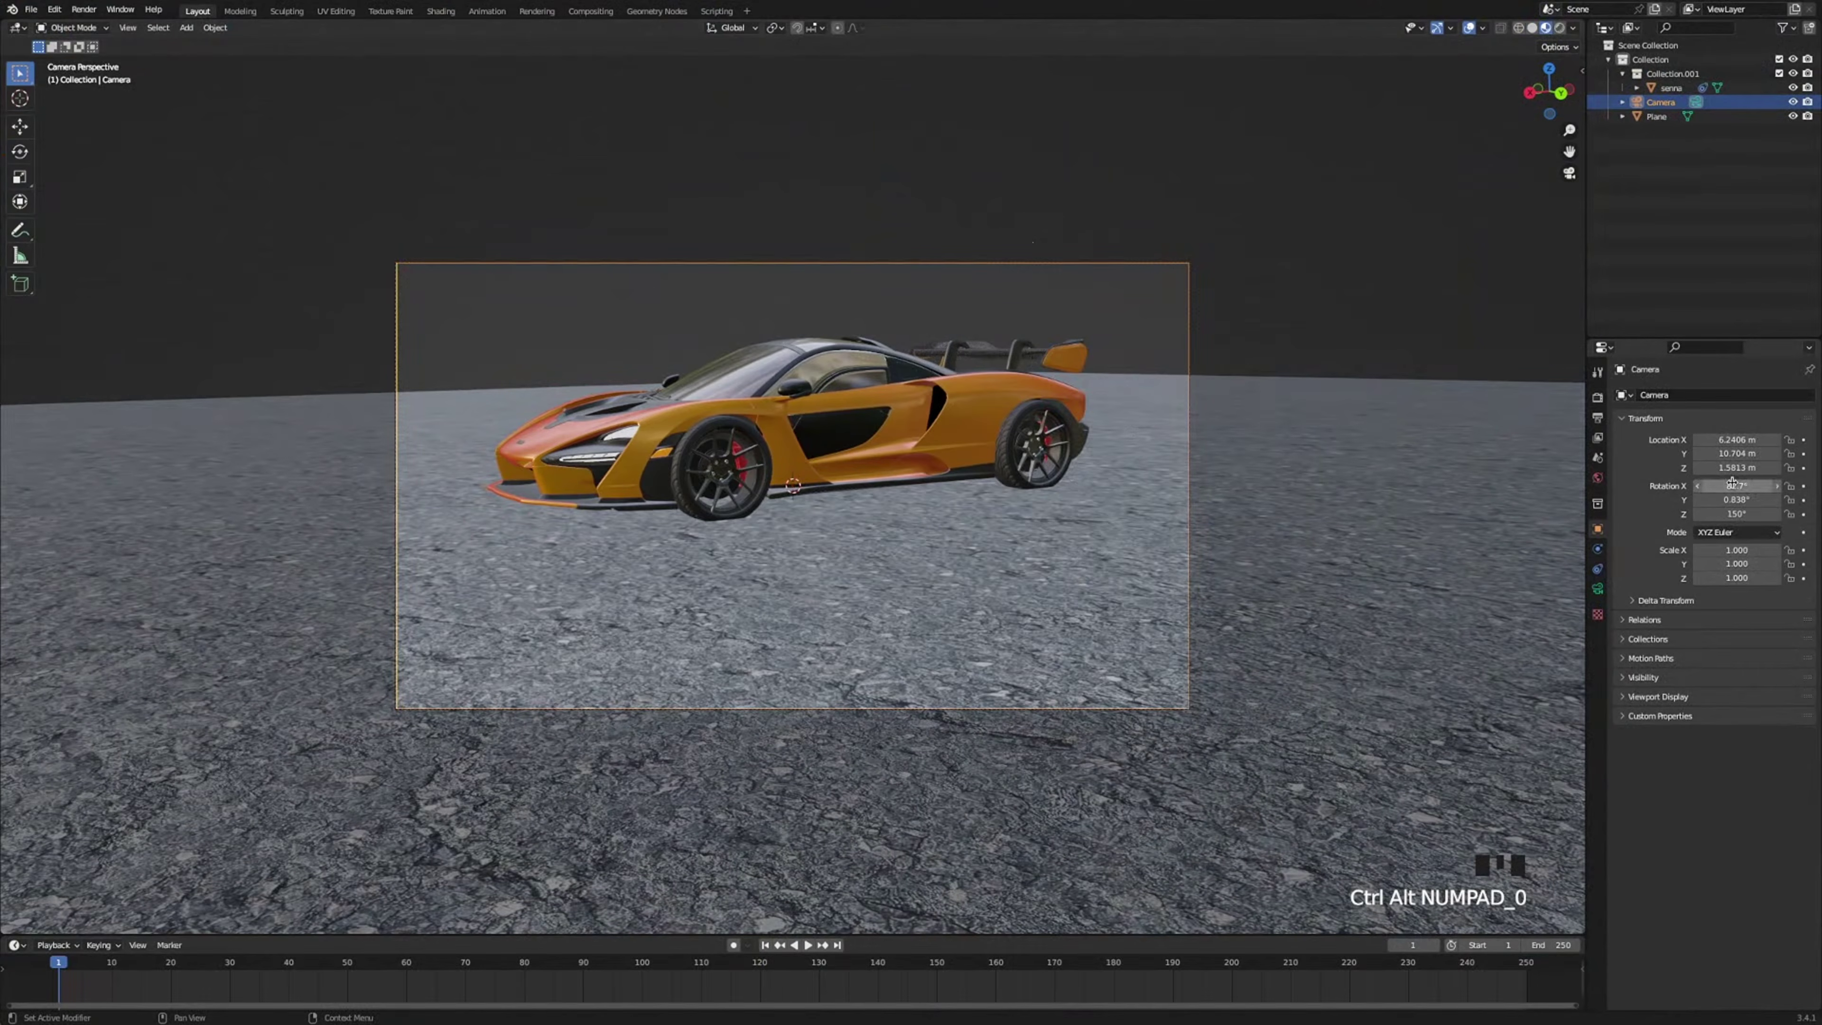
pyautogui.moveTo(1734, 487); pyautogui.dragTo(1714, 440)
pyautogui.click(1644, 619)
# Set the camera's focal length to 45 mm.
pyautogui.click(1598, 589)
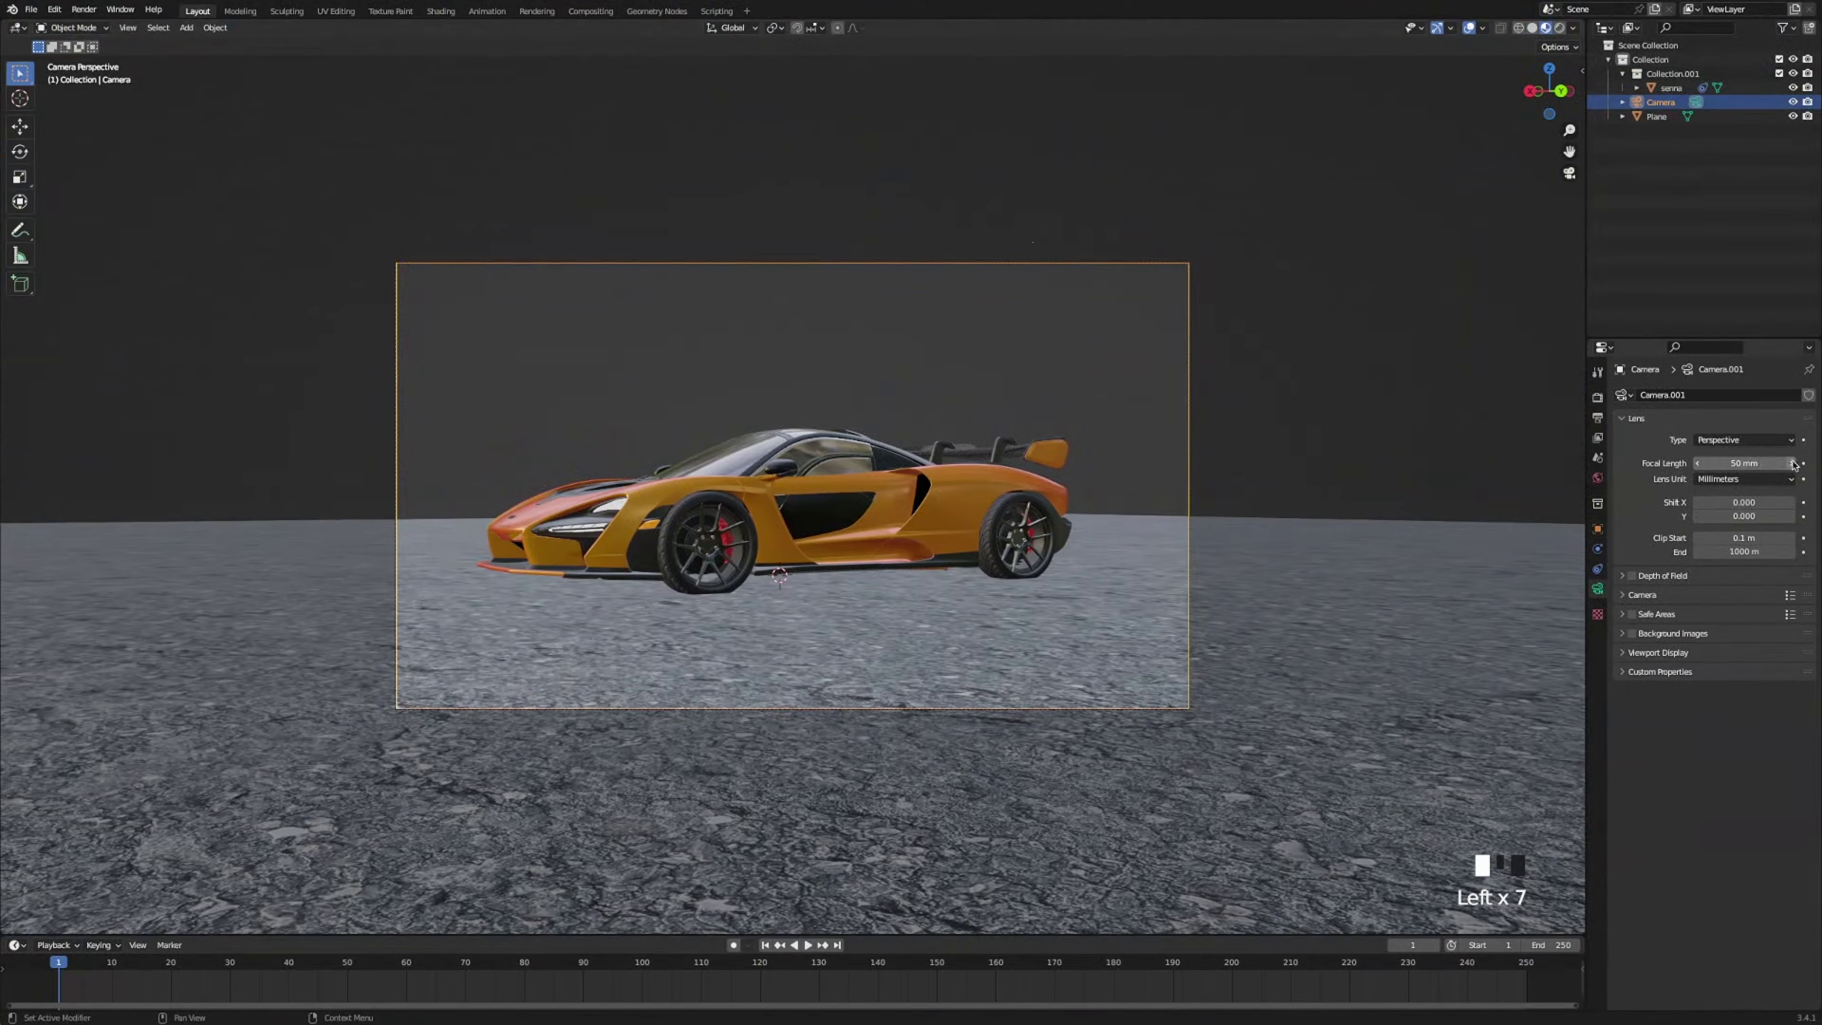
pyautogui.click(1698, 463)
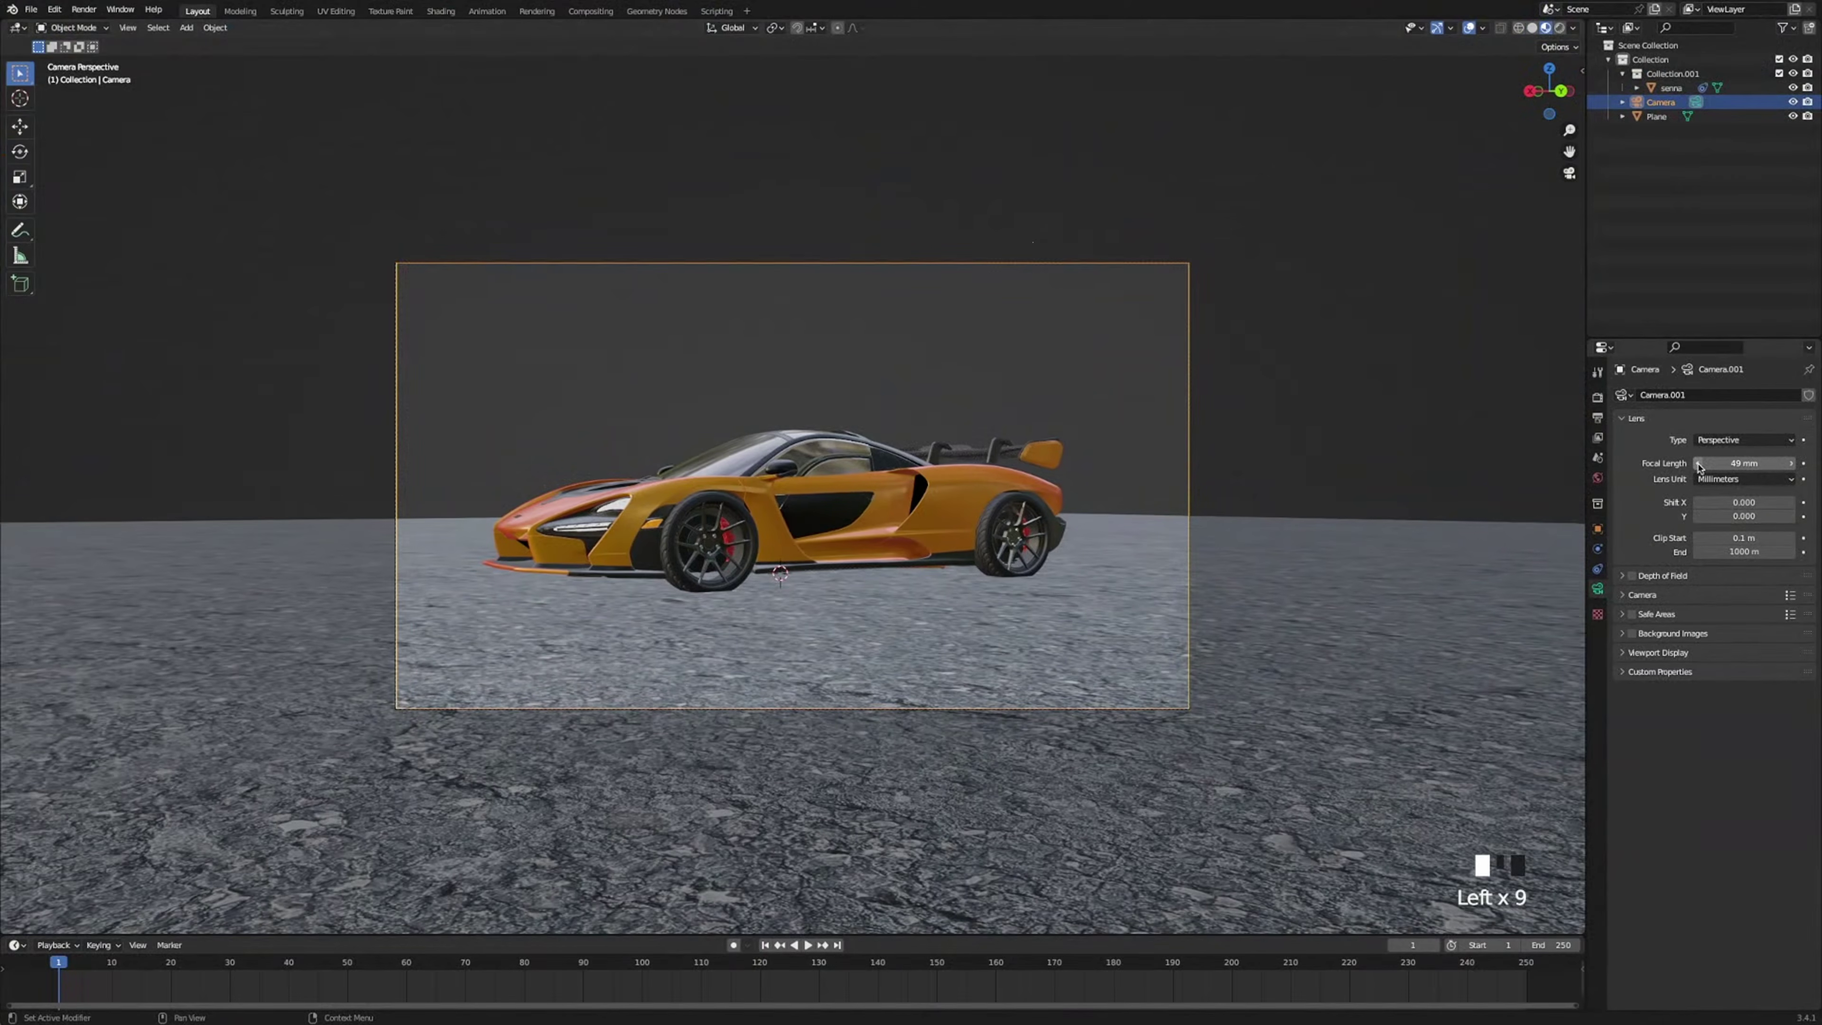
pyautogui.click(1698, 463)
pyautogui.click(1698, 464)
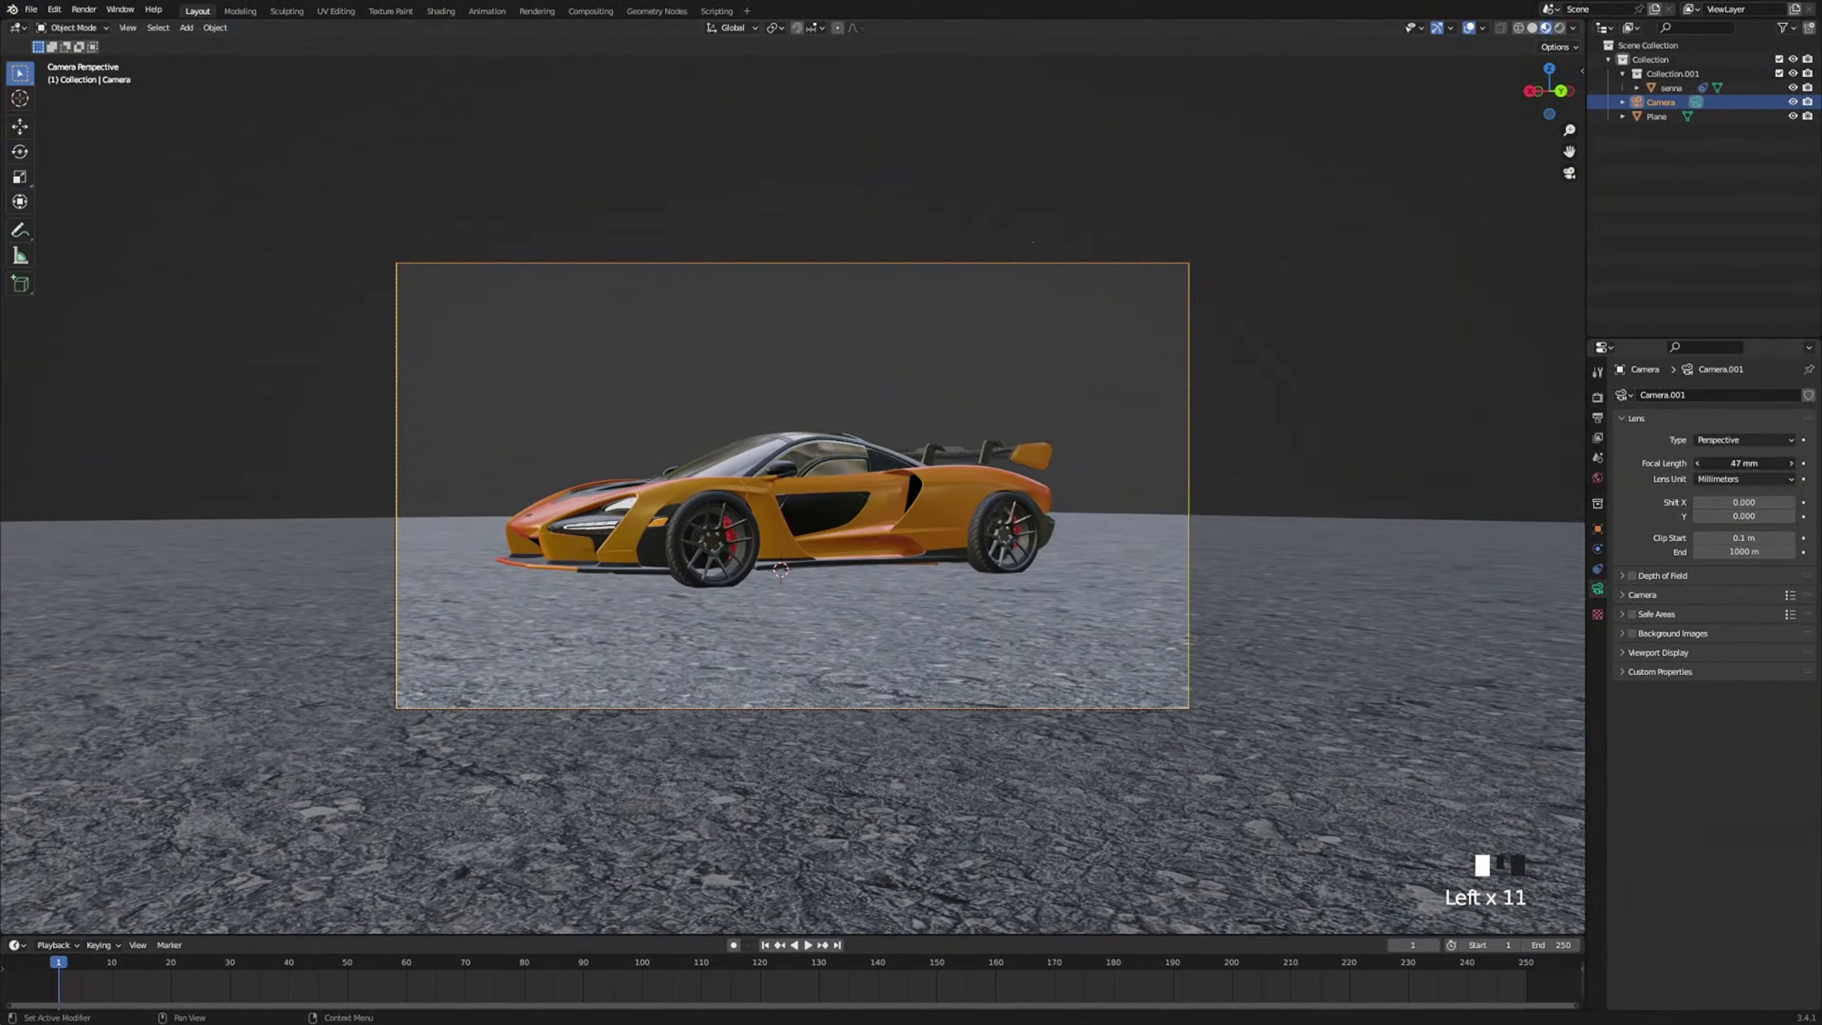
pyautogui.click(1698, 463)
pyautogui.click(1698, 463)
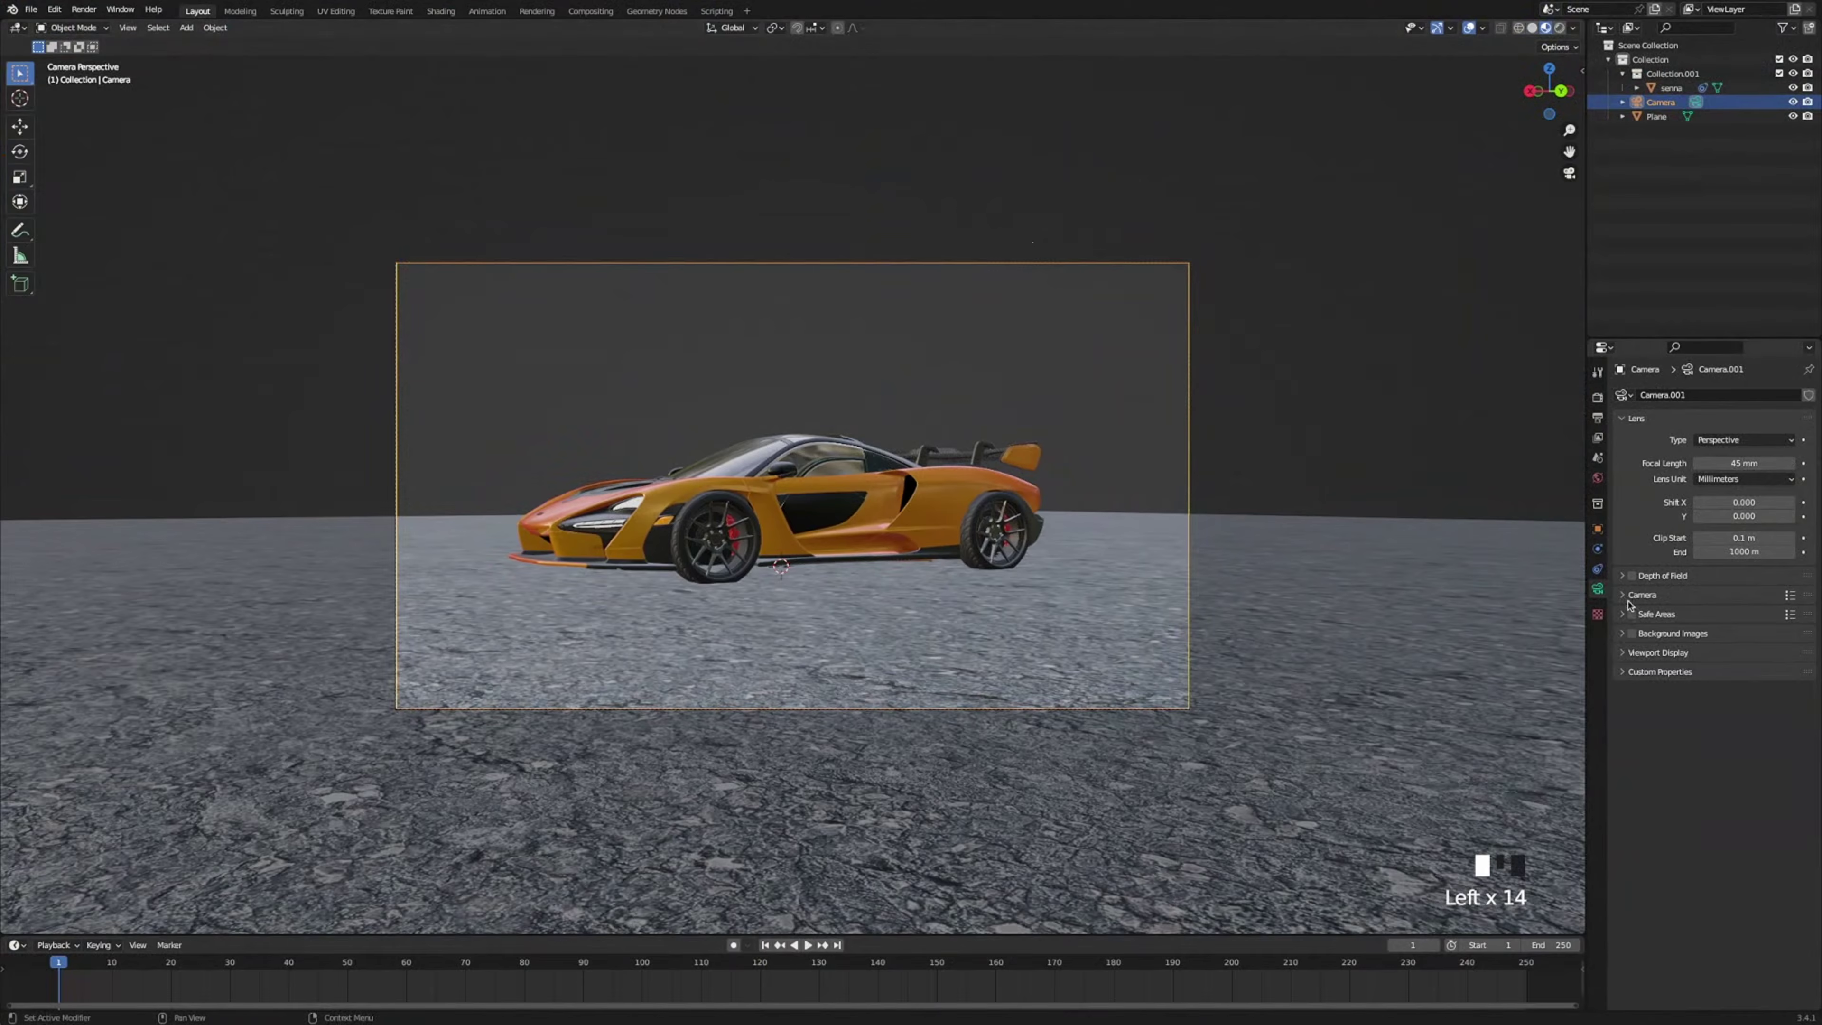
# Enable the camera's depth of field focused on the car with an f-stop of 2.5, and set its passepartout to 1.000.
pyautogui.click(1624, 576)
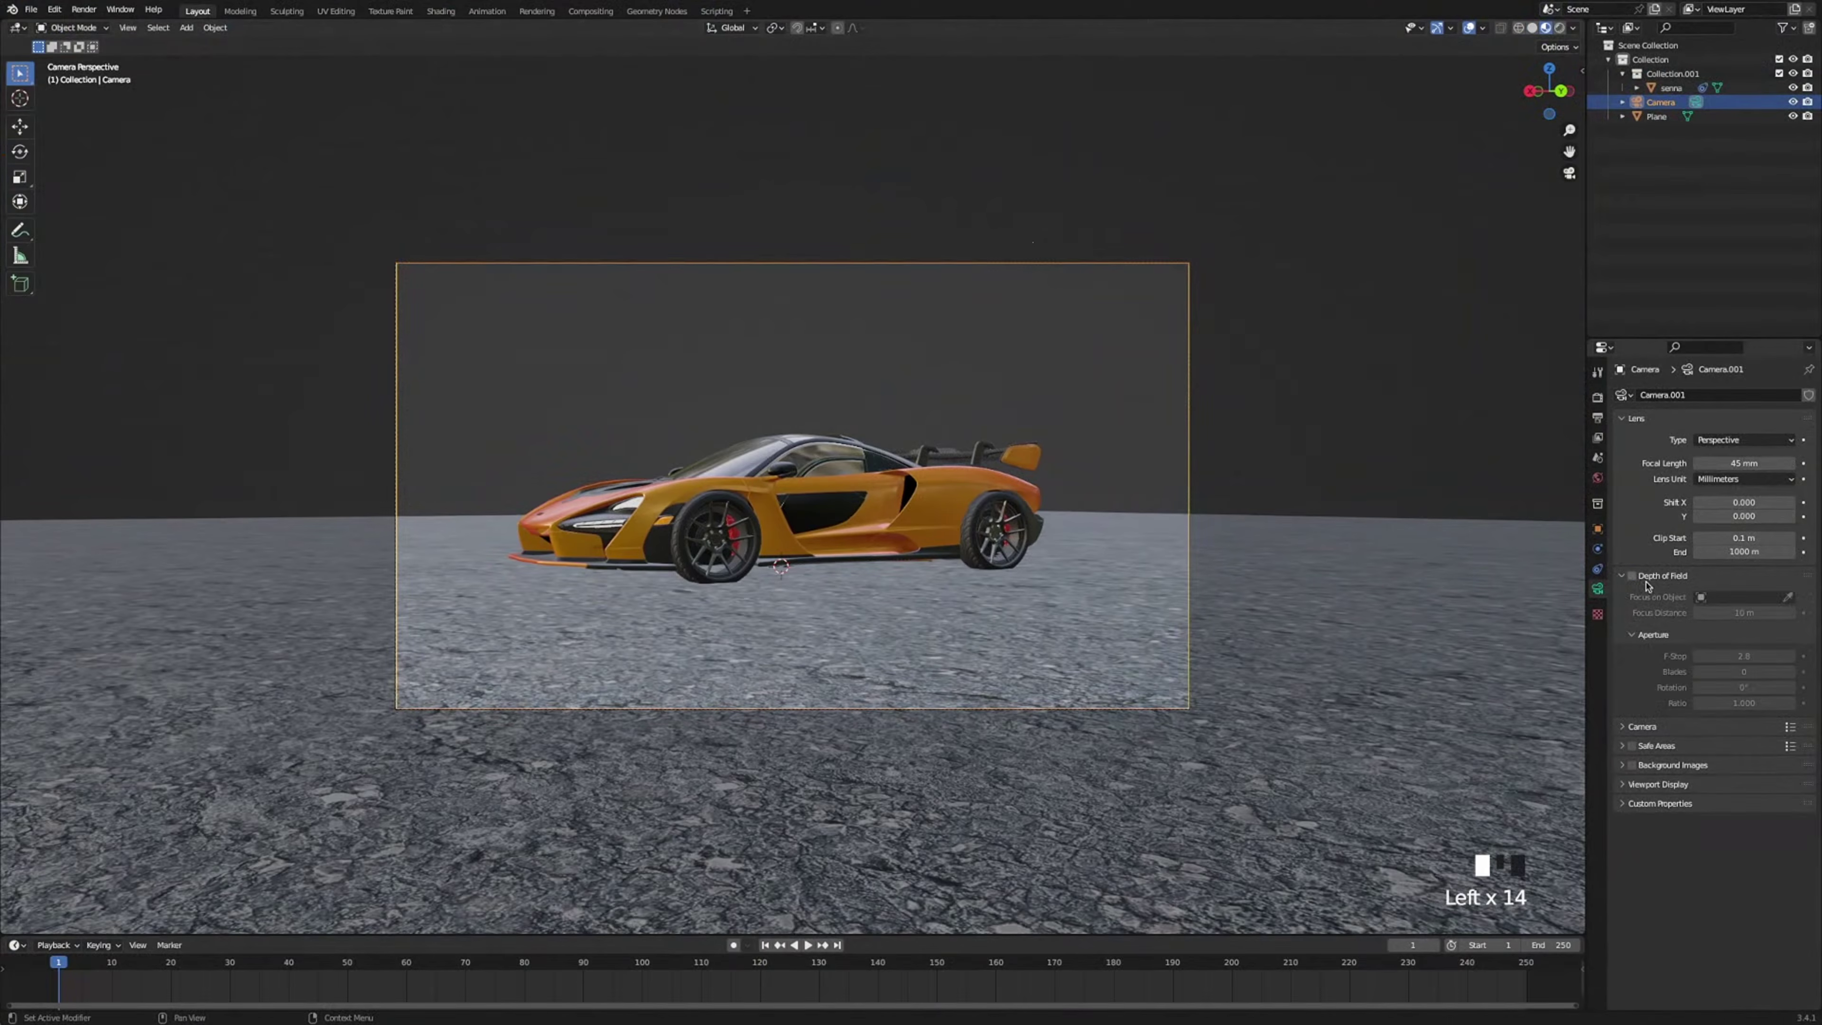
pyautogui.click(1634, 575)
pyautogui.click(1789, 598)
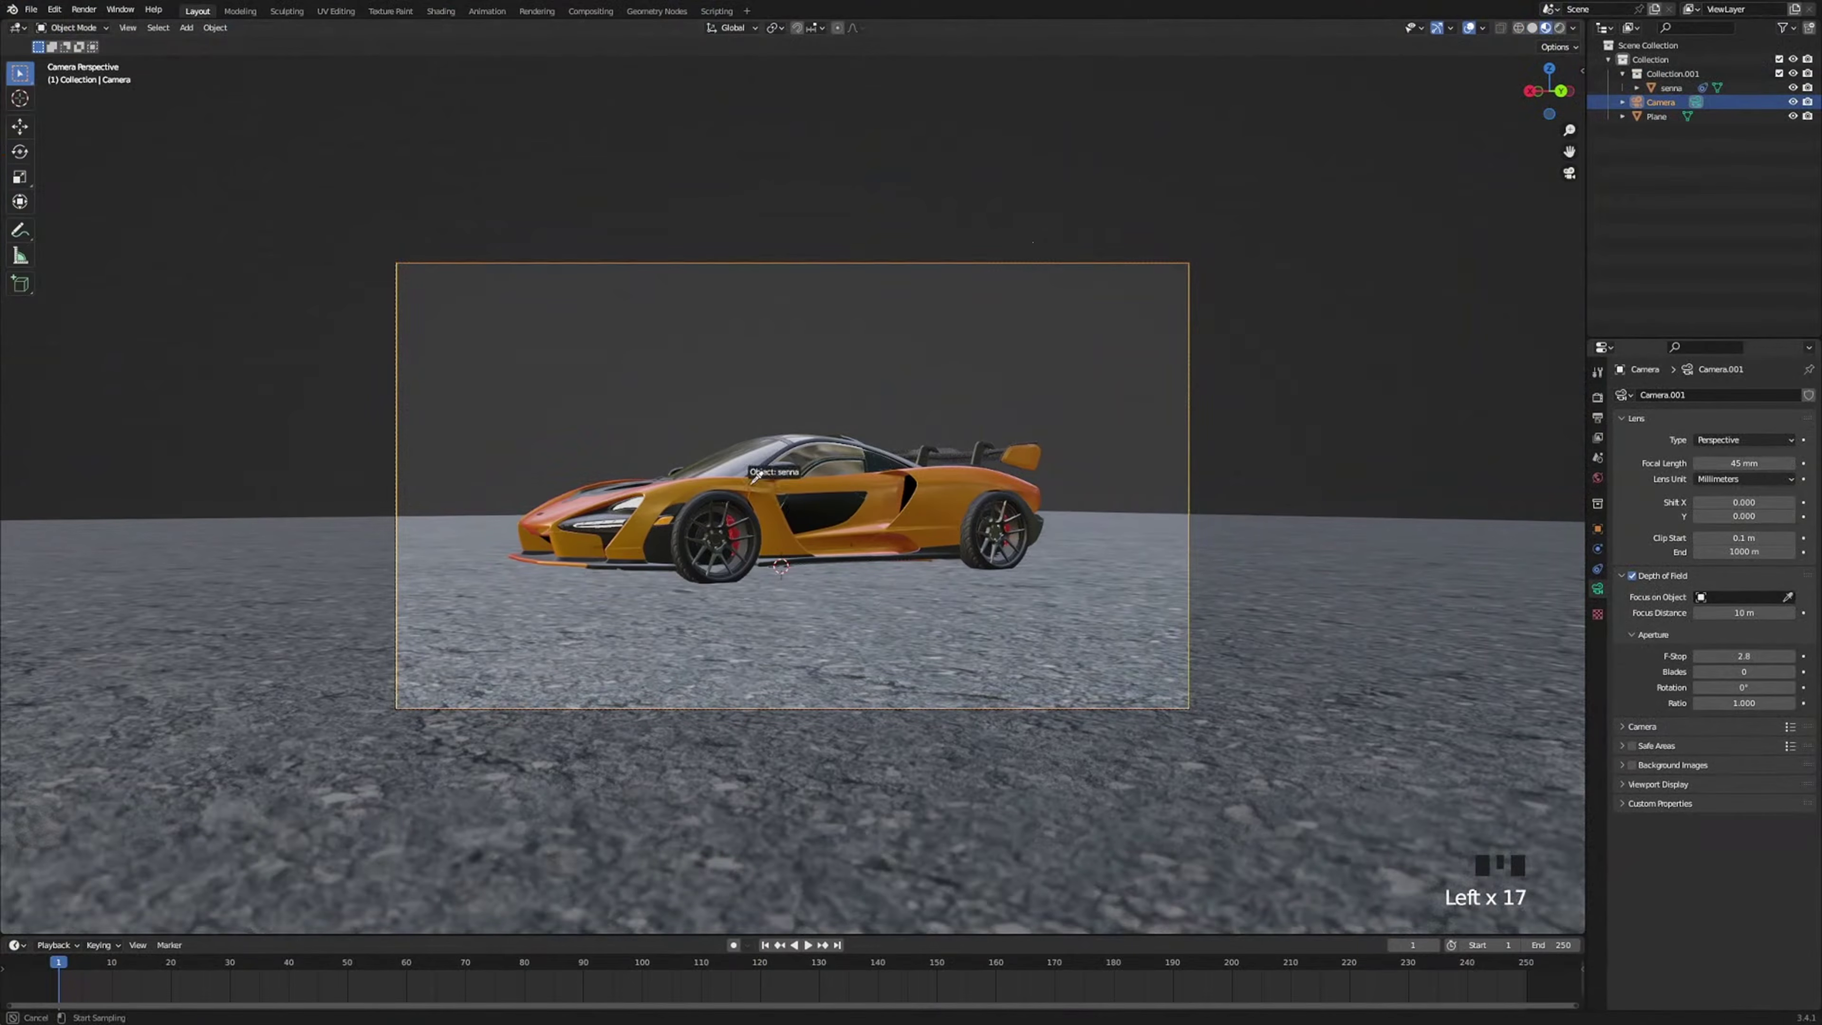
pyautogui.click(788, 480)
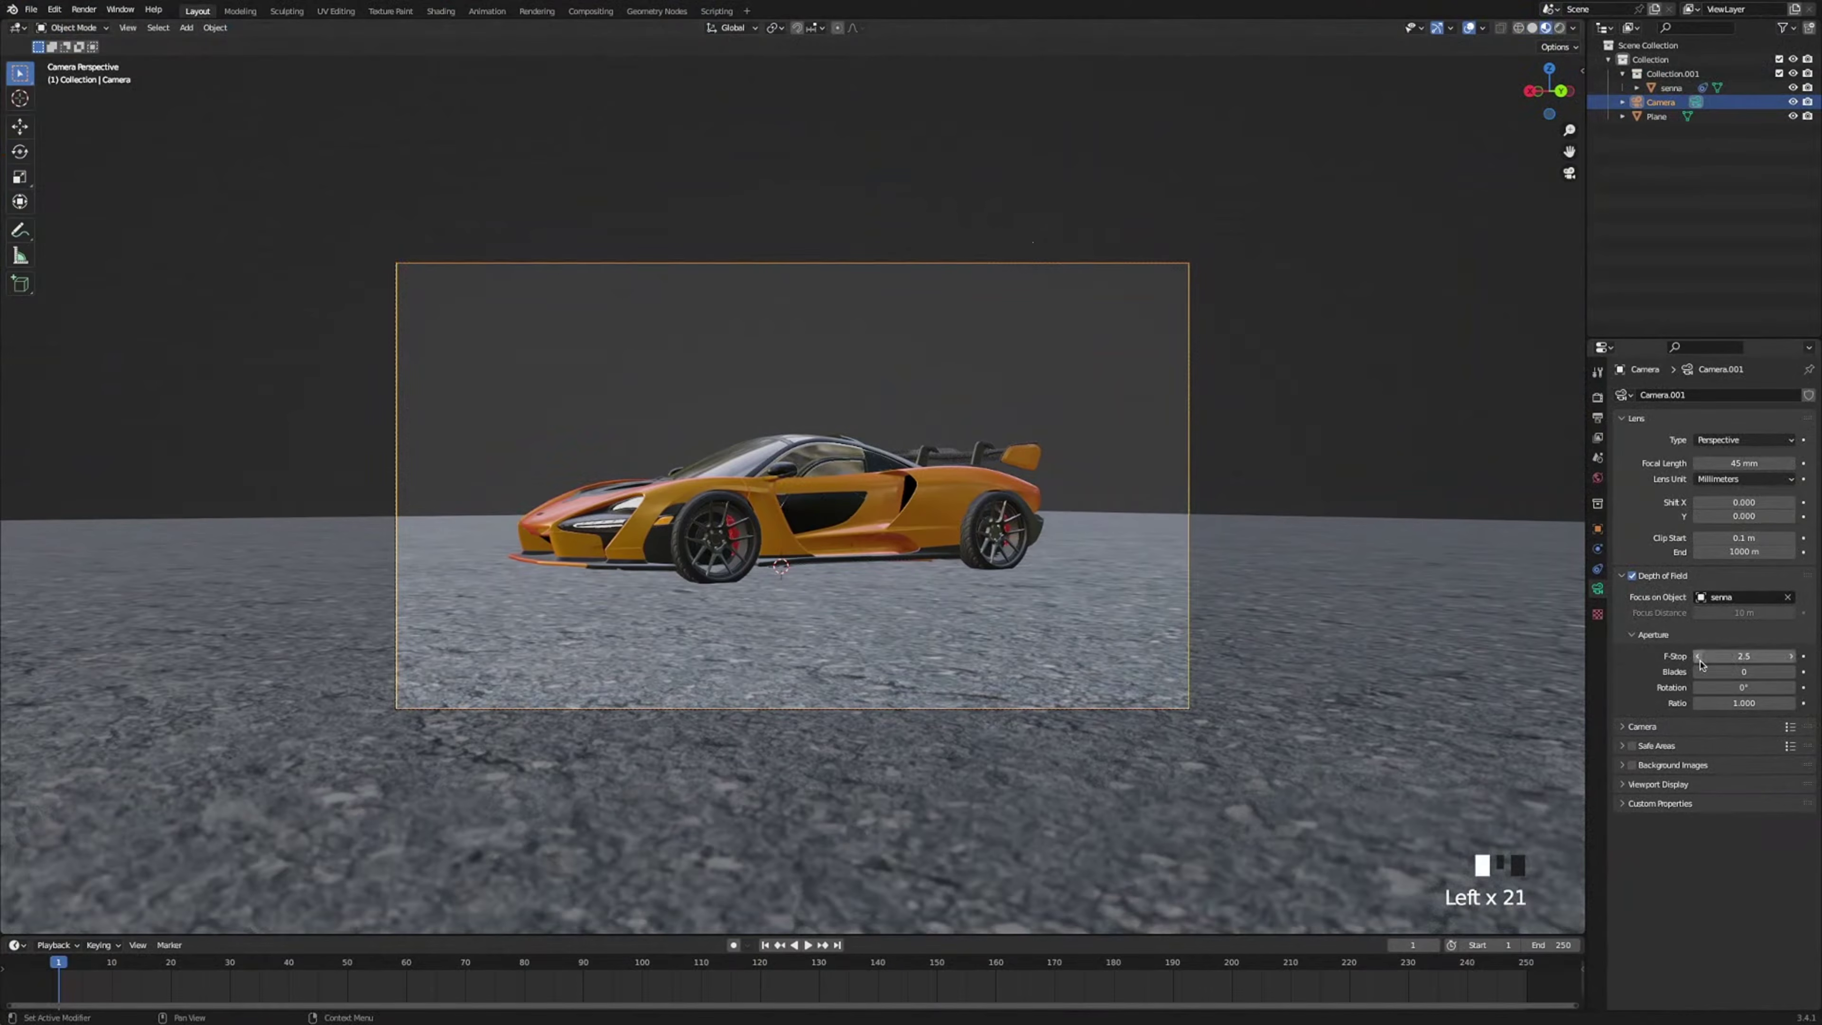
pyautogui.click(1625, 794)
pyautogui.moveTo(1736, 890); pyautogui.dragTo(1794, 889)
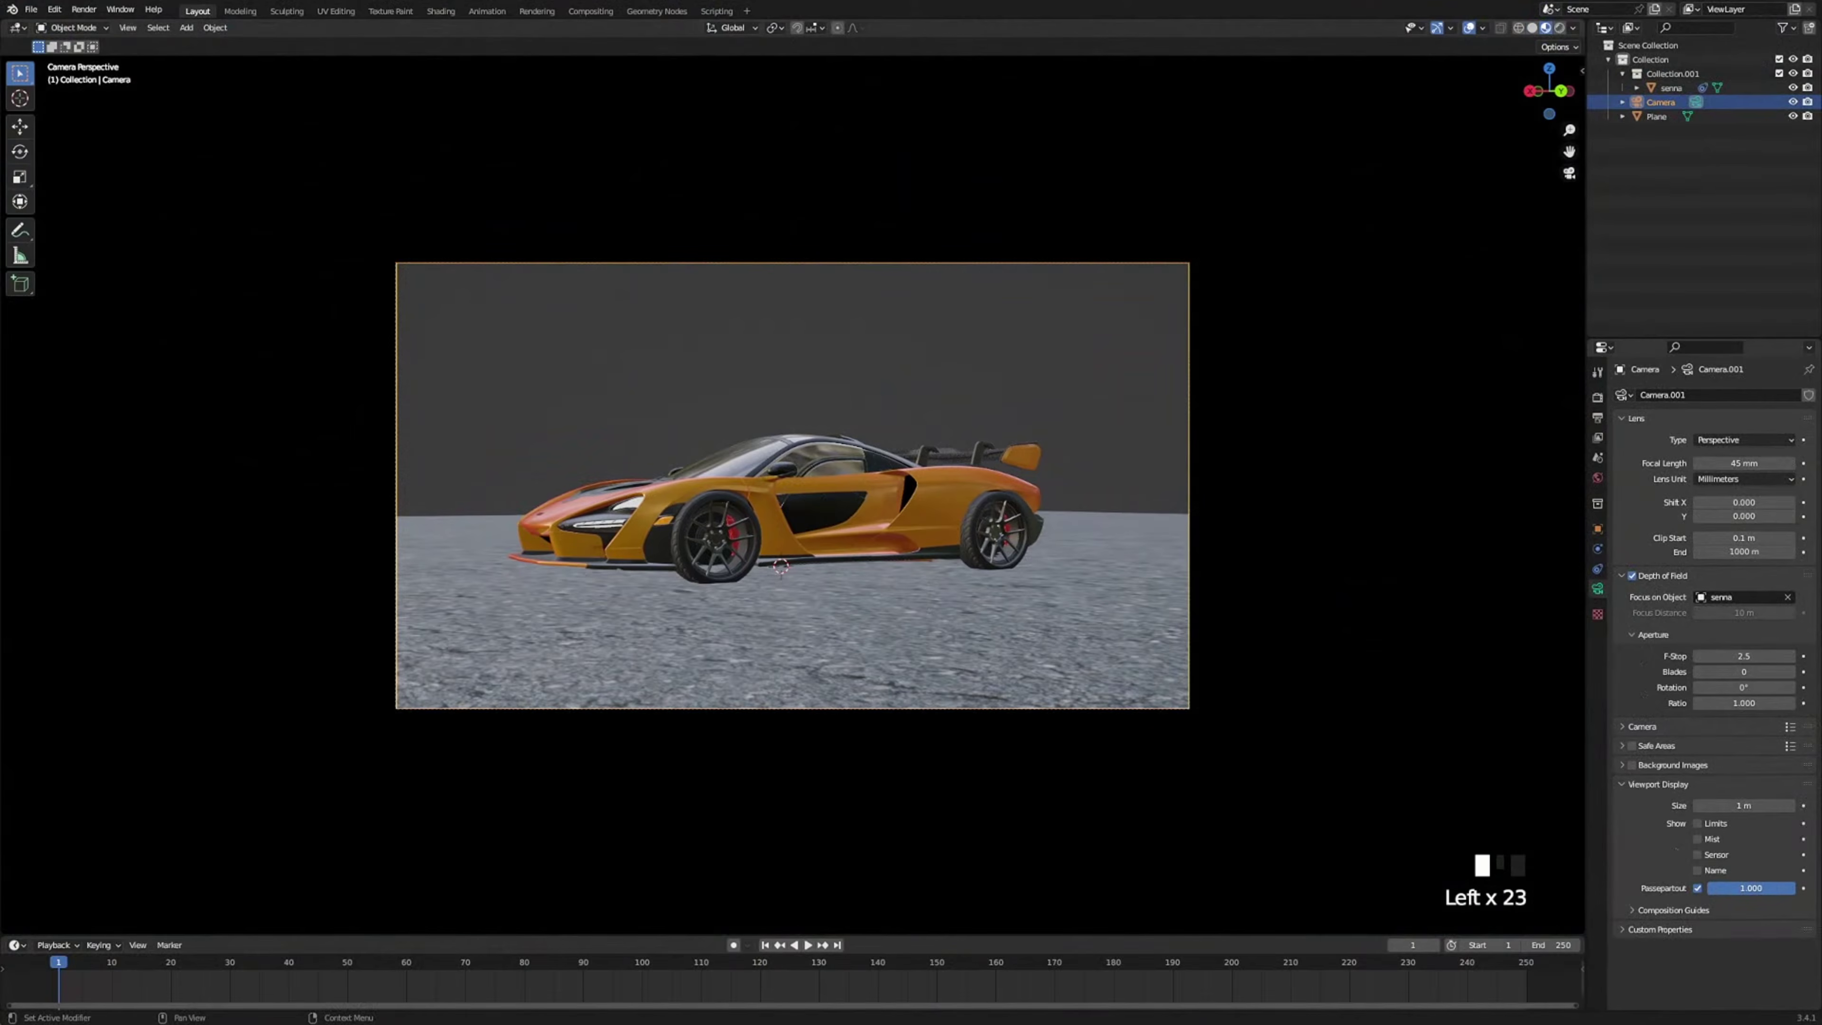
# Move the car vertically so its wheels sit on the asphalt plane.
pyautogui.moveTo(866, 580); pyautogui.dragTo(1030, 483, button='middle')
pyautogui.click(819, 564)
pyautogui.scroll(1, 804, 555)
pyautogui.scroll(1, 832, 553)
pyautogui.press('g')
pyautogui.press('z')
pyautogui.click(952, 433)
pyautogui.scroll(-7, 1031, 483)
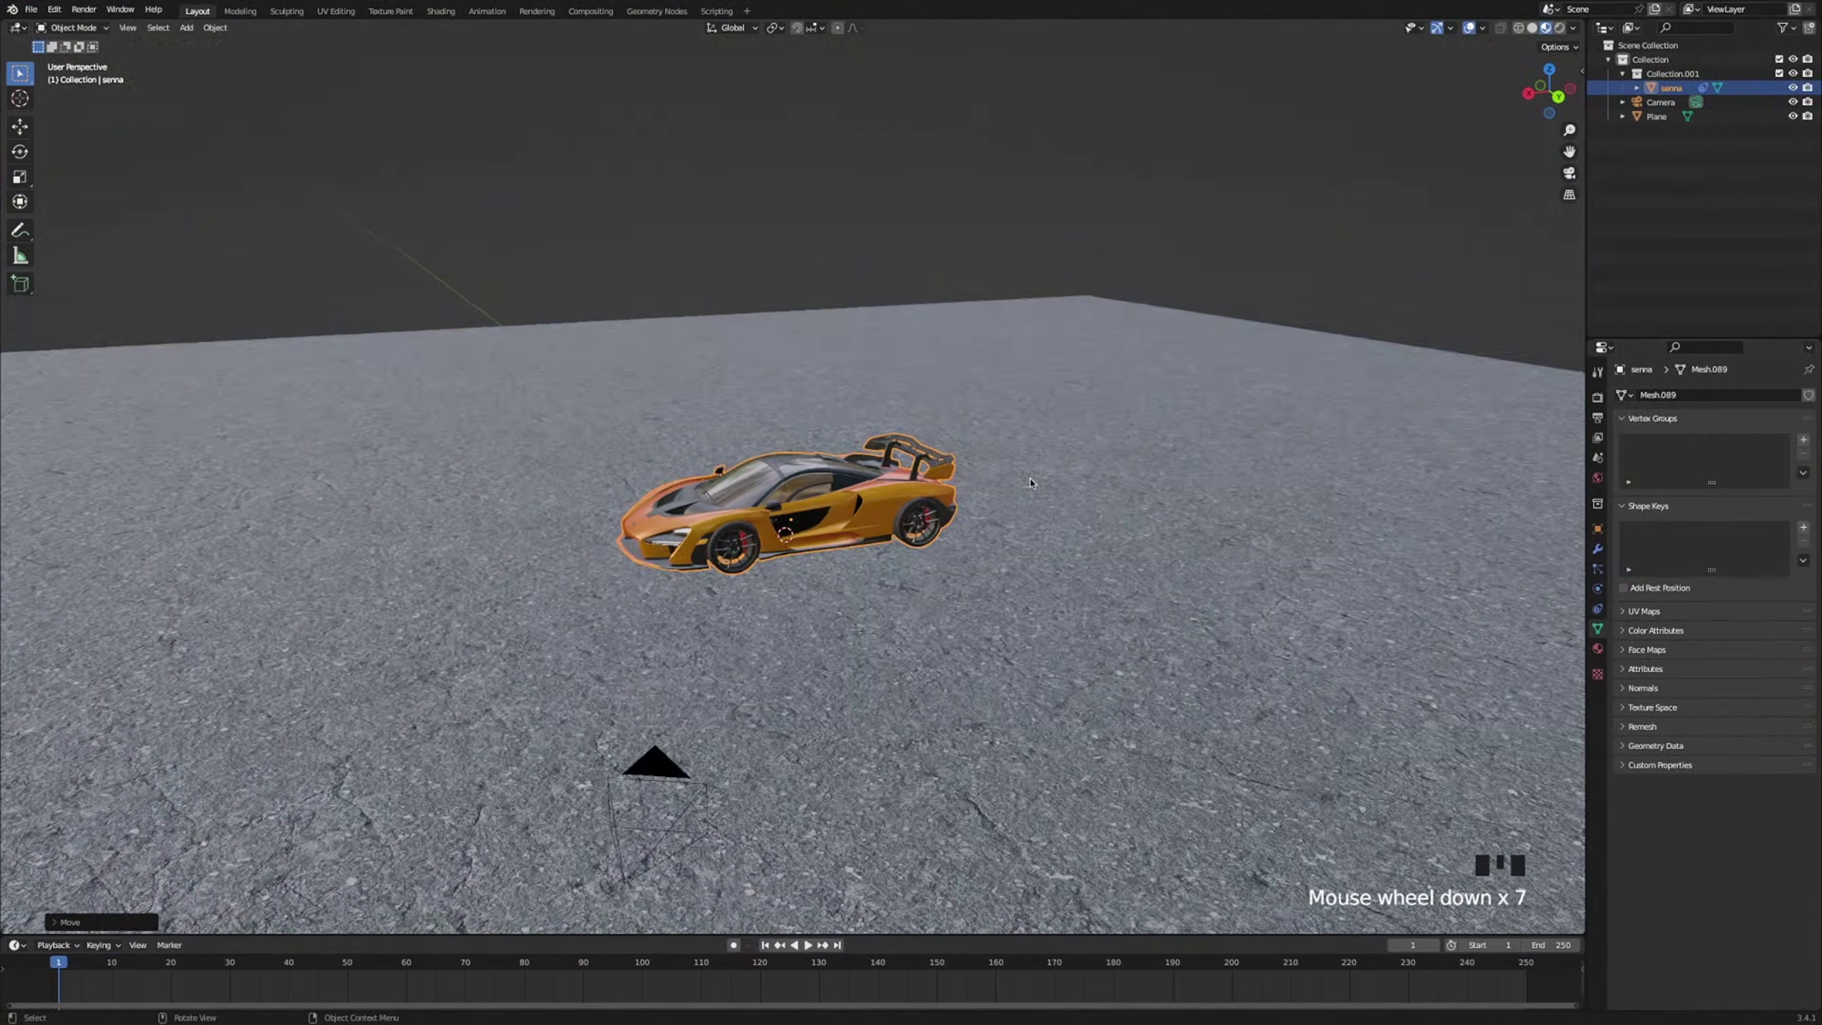
pyautogui.click(1171, 235)
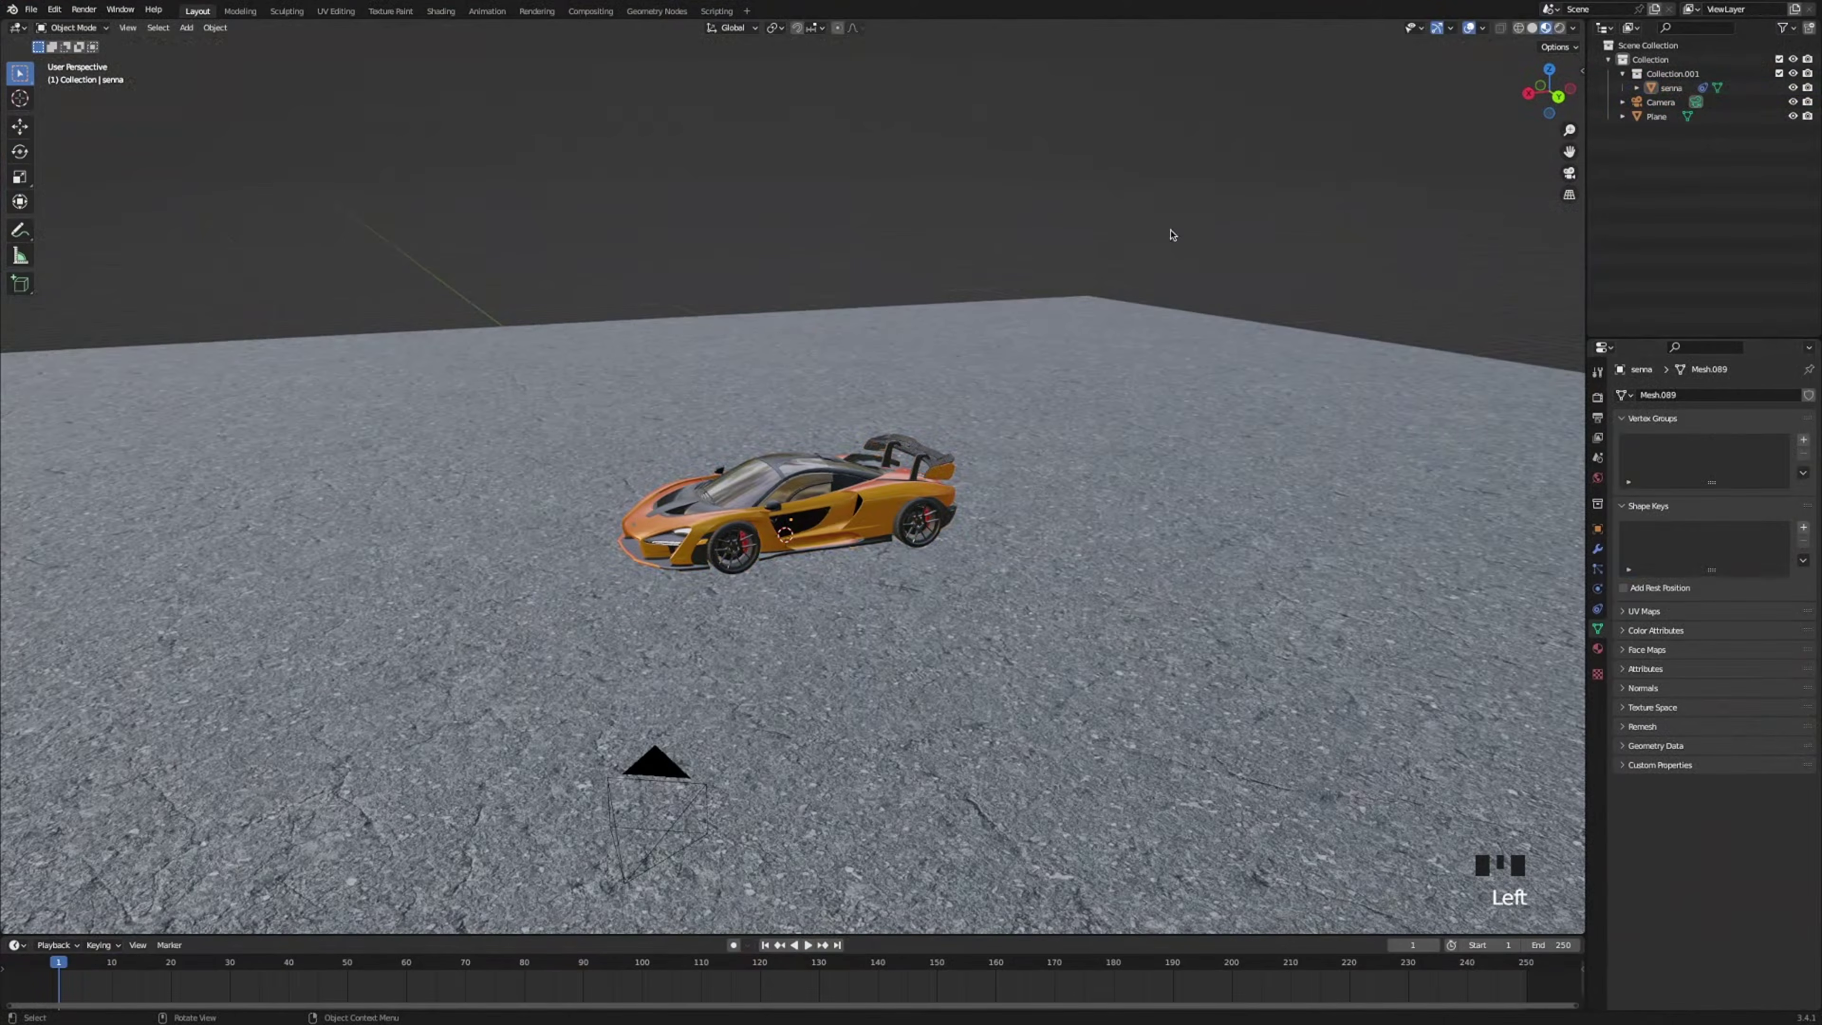
# Use the scene world for the Material Preview lighting and set the world background color to black.
pyautogui.click(1571, 27)
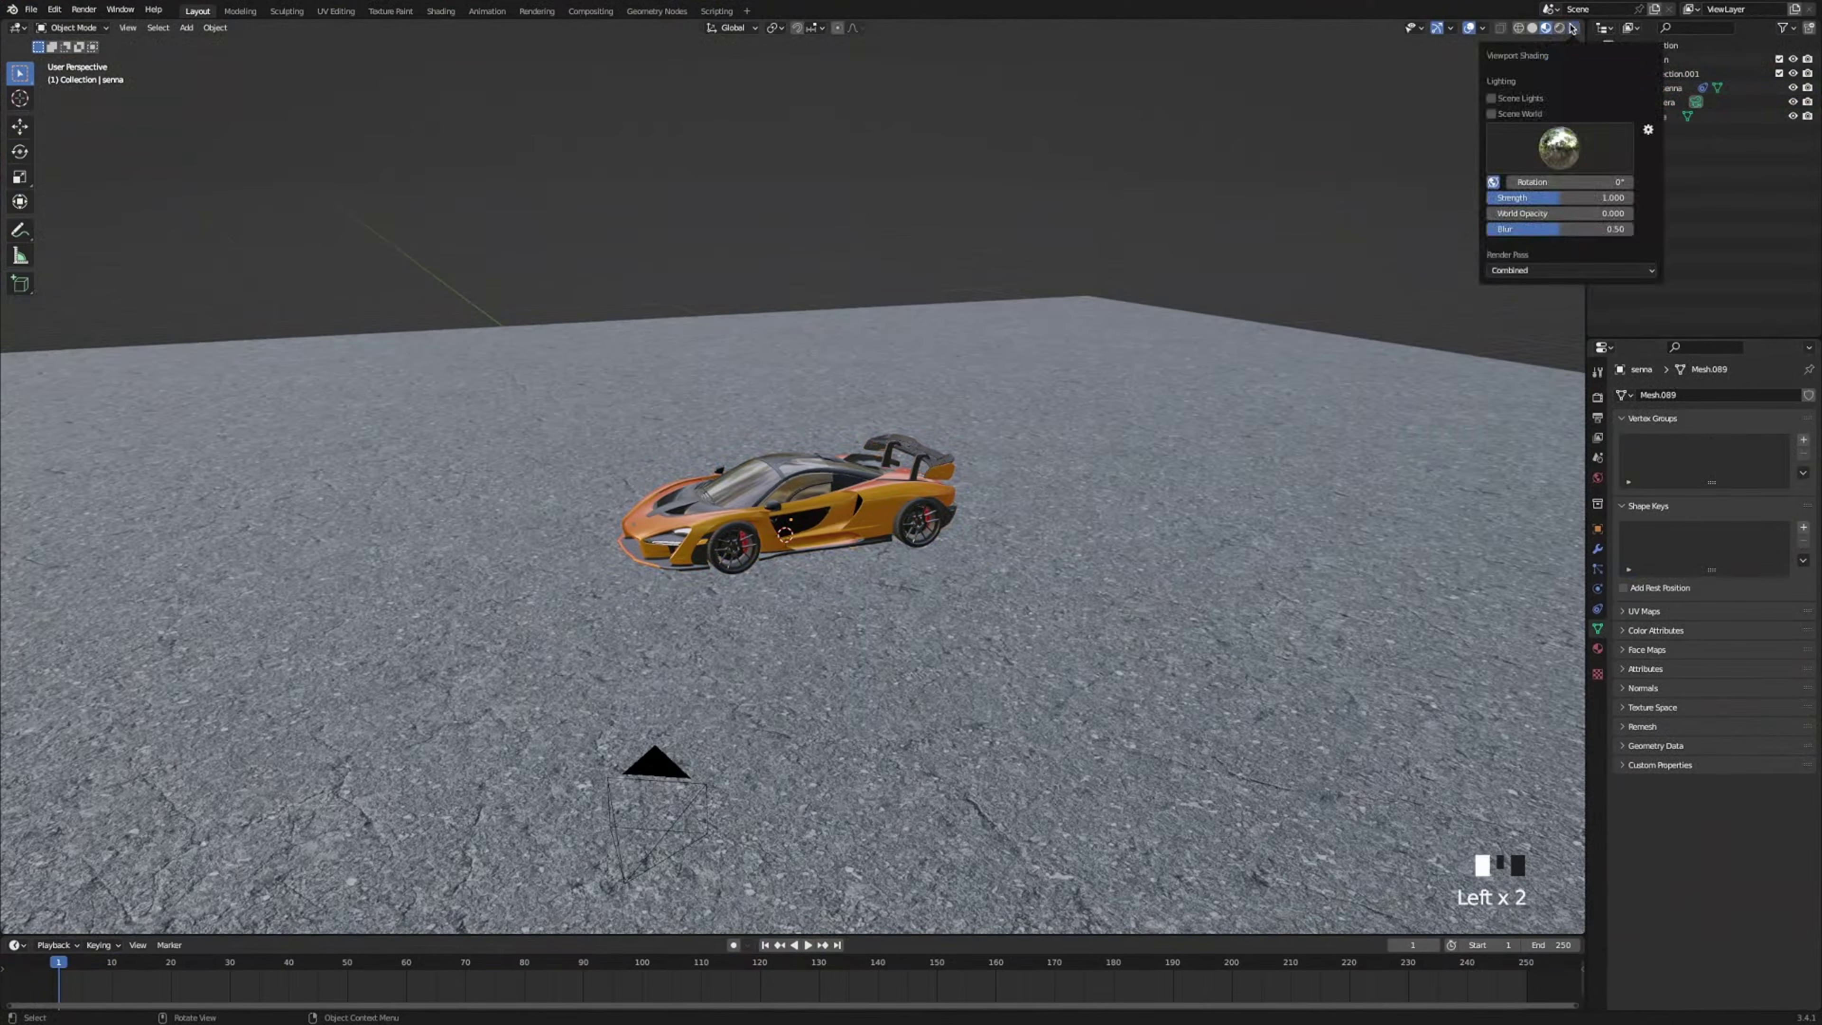
pyautogui.click(1492, 114)
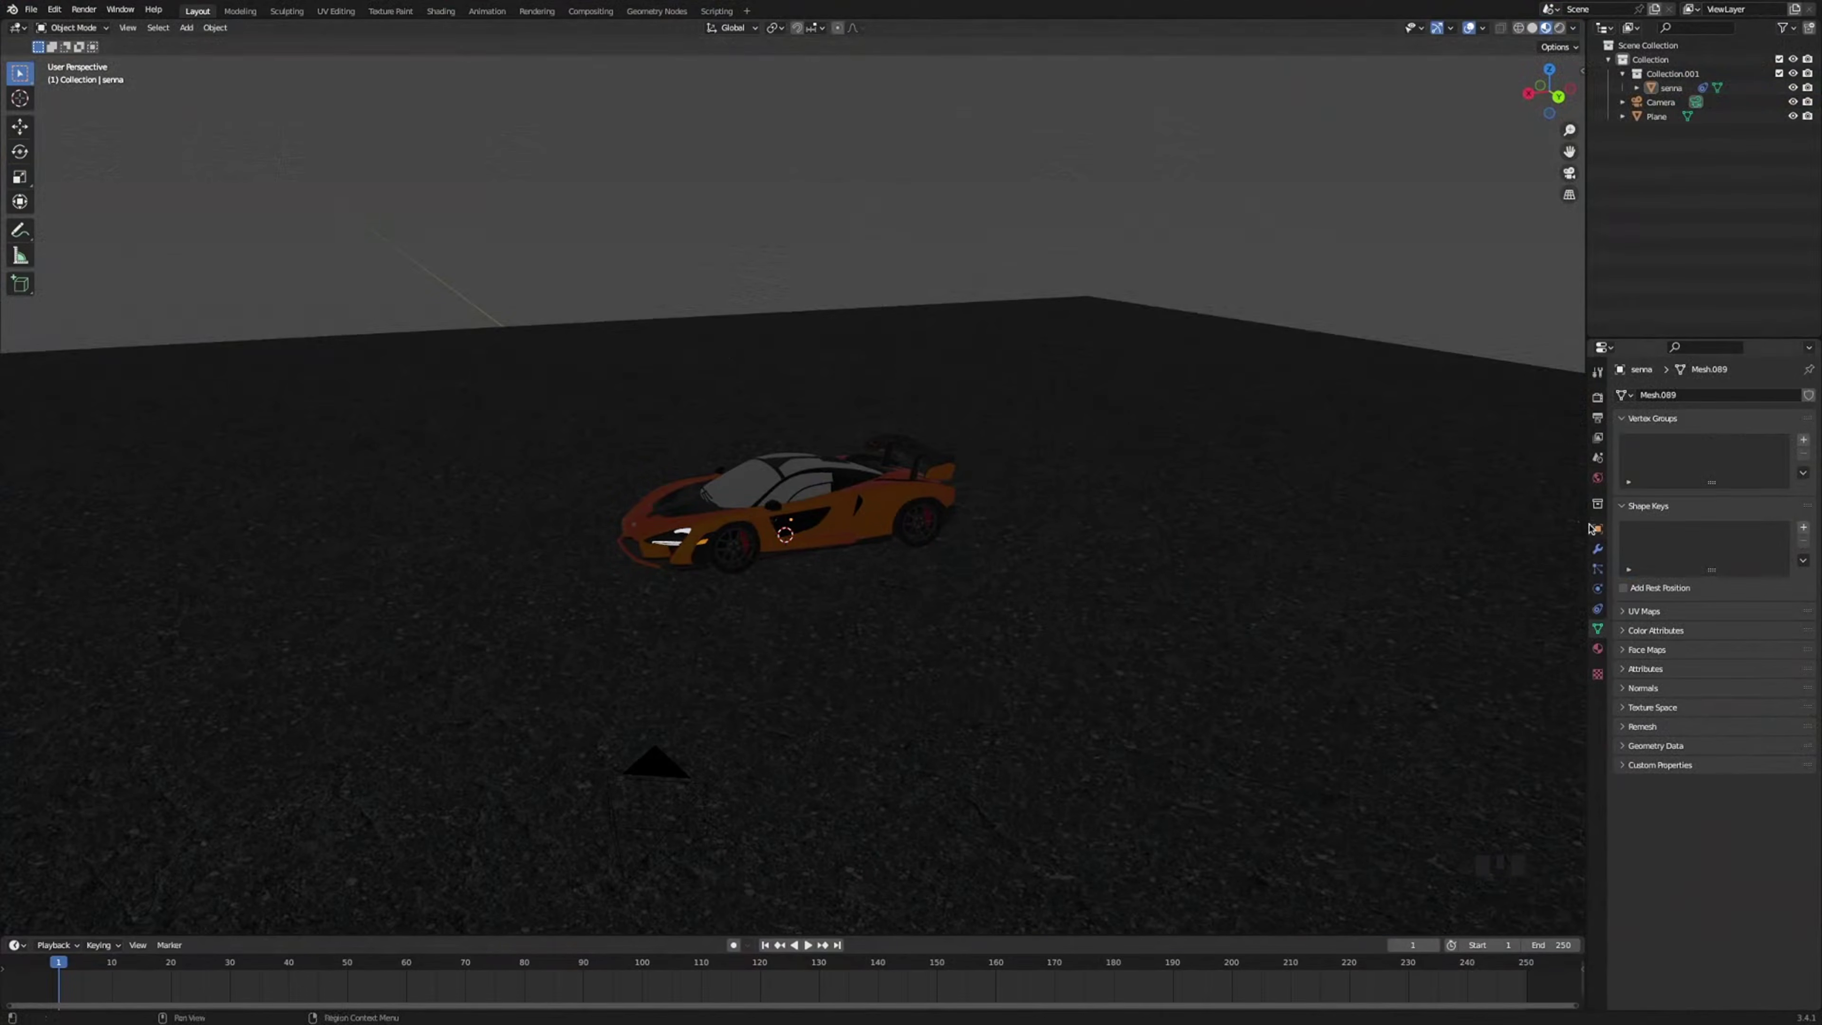
pyautogui.click(1598, 477)
pyautogui.click(1743, 490)
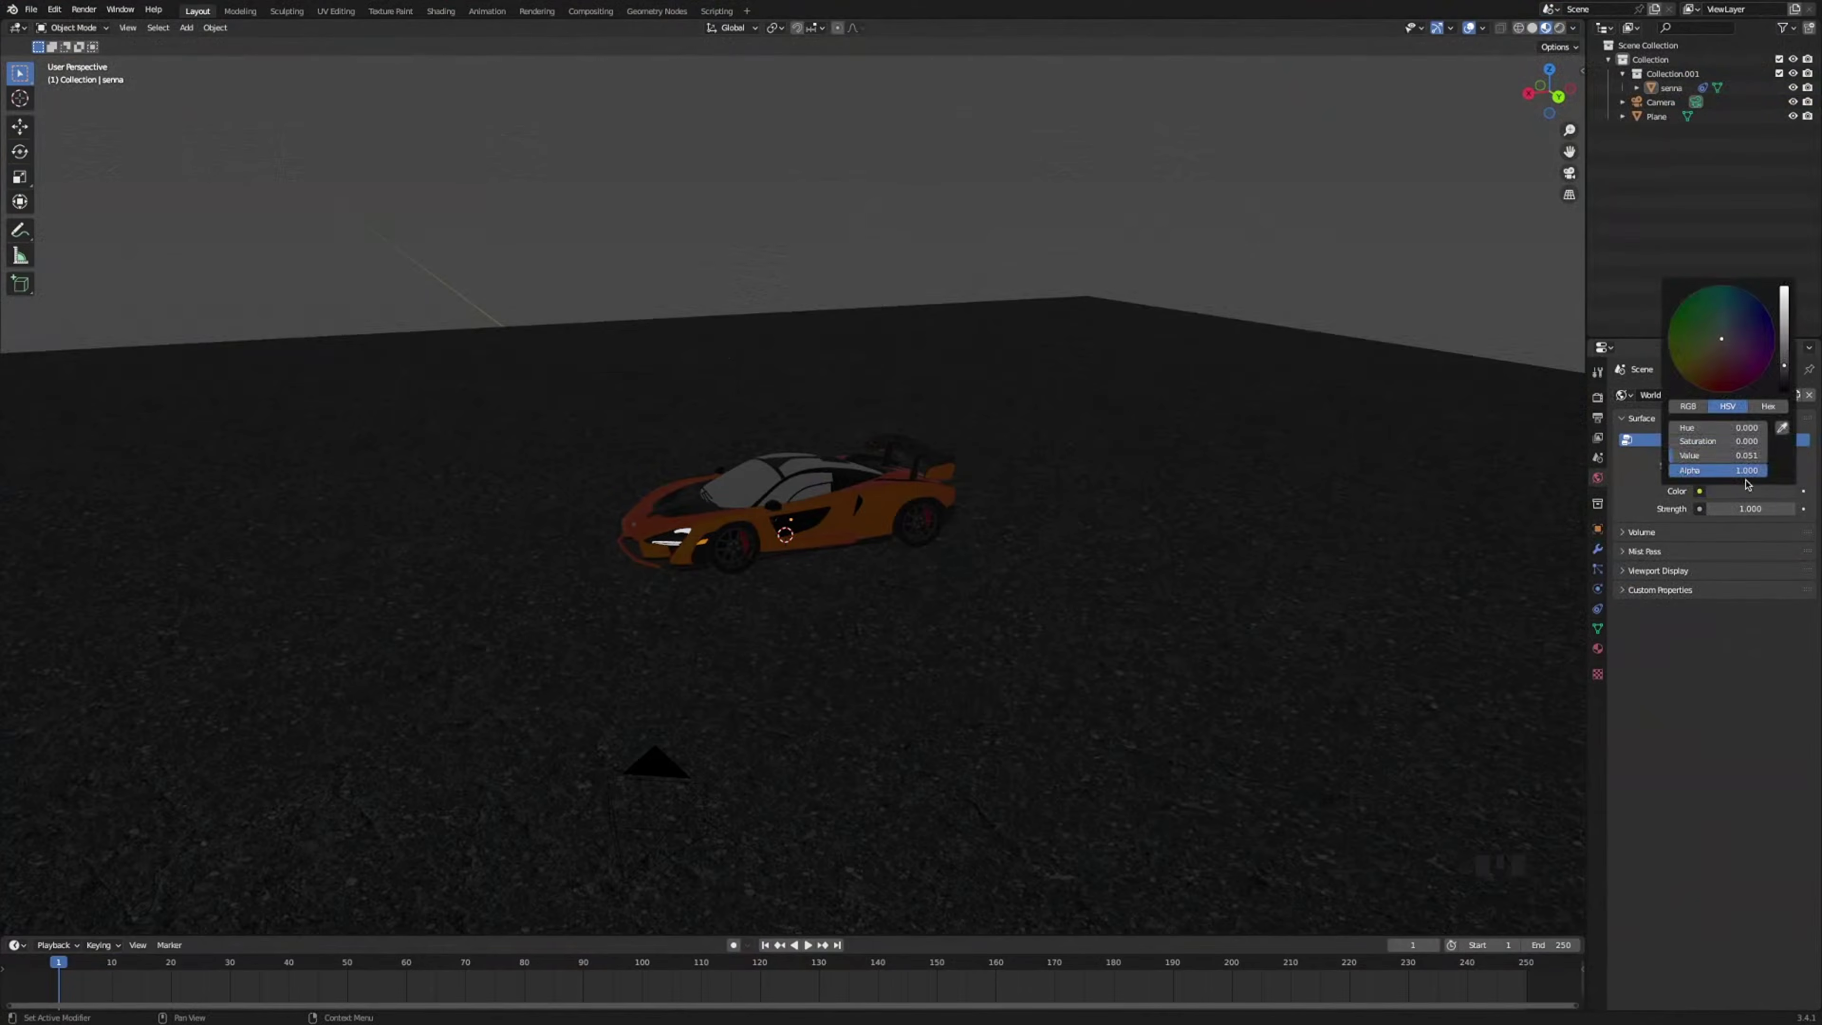
pyautogui.moveTo(1786, 378); pyautogui.dragTo(1785, 392)
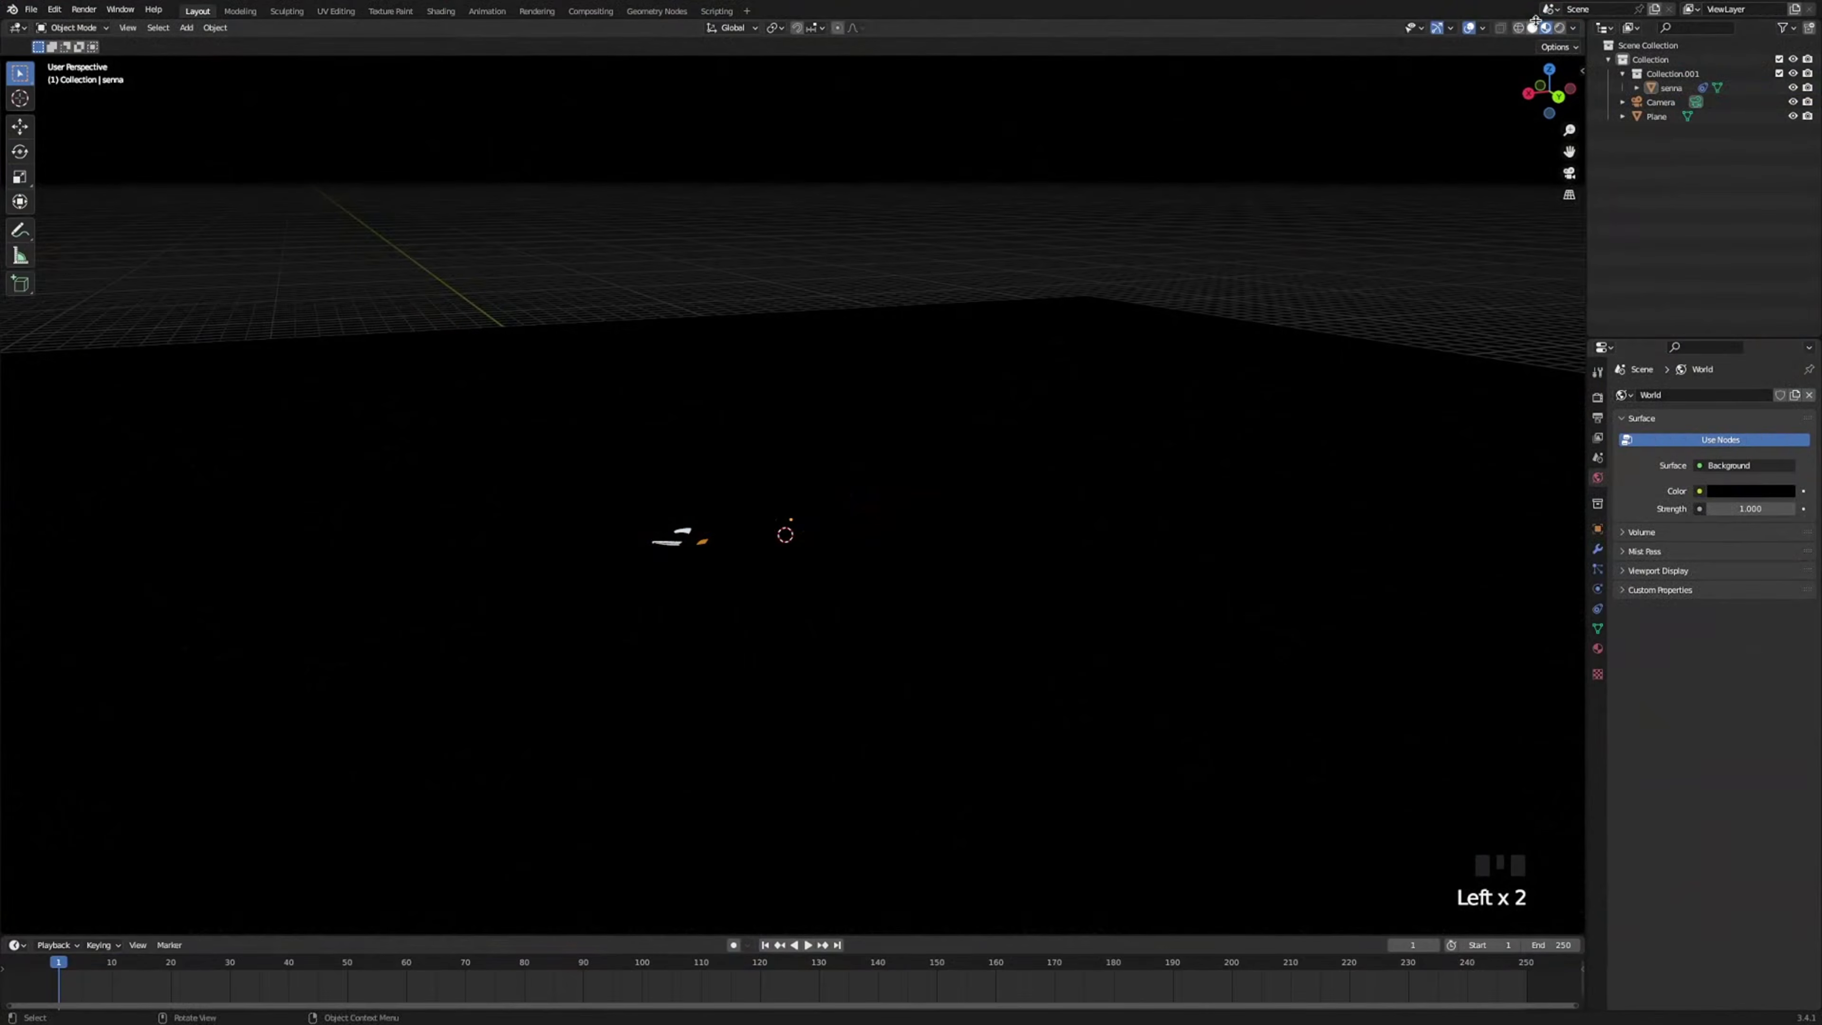
# In Solid shading, add a spot light and raise it high above the car.
pyautogui.click(1550, 69)
pyautogui.moveTo(1363, 216); pyautogui.dragTo(997, 415, button='middle')
pyautogui.scroll(5, 813, 450)
pyautogui.hotkey('shift', 'a')
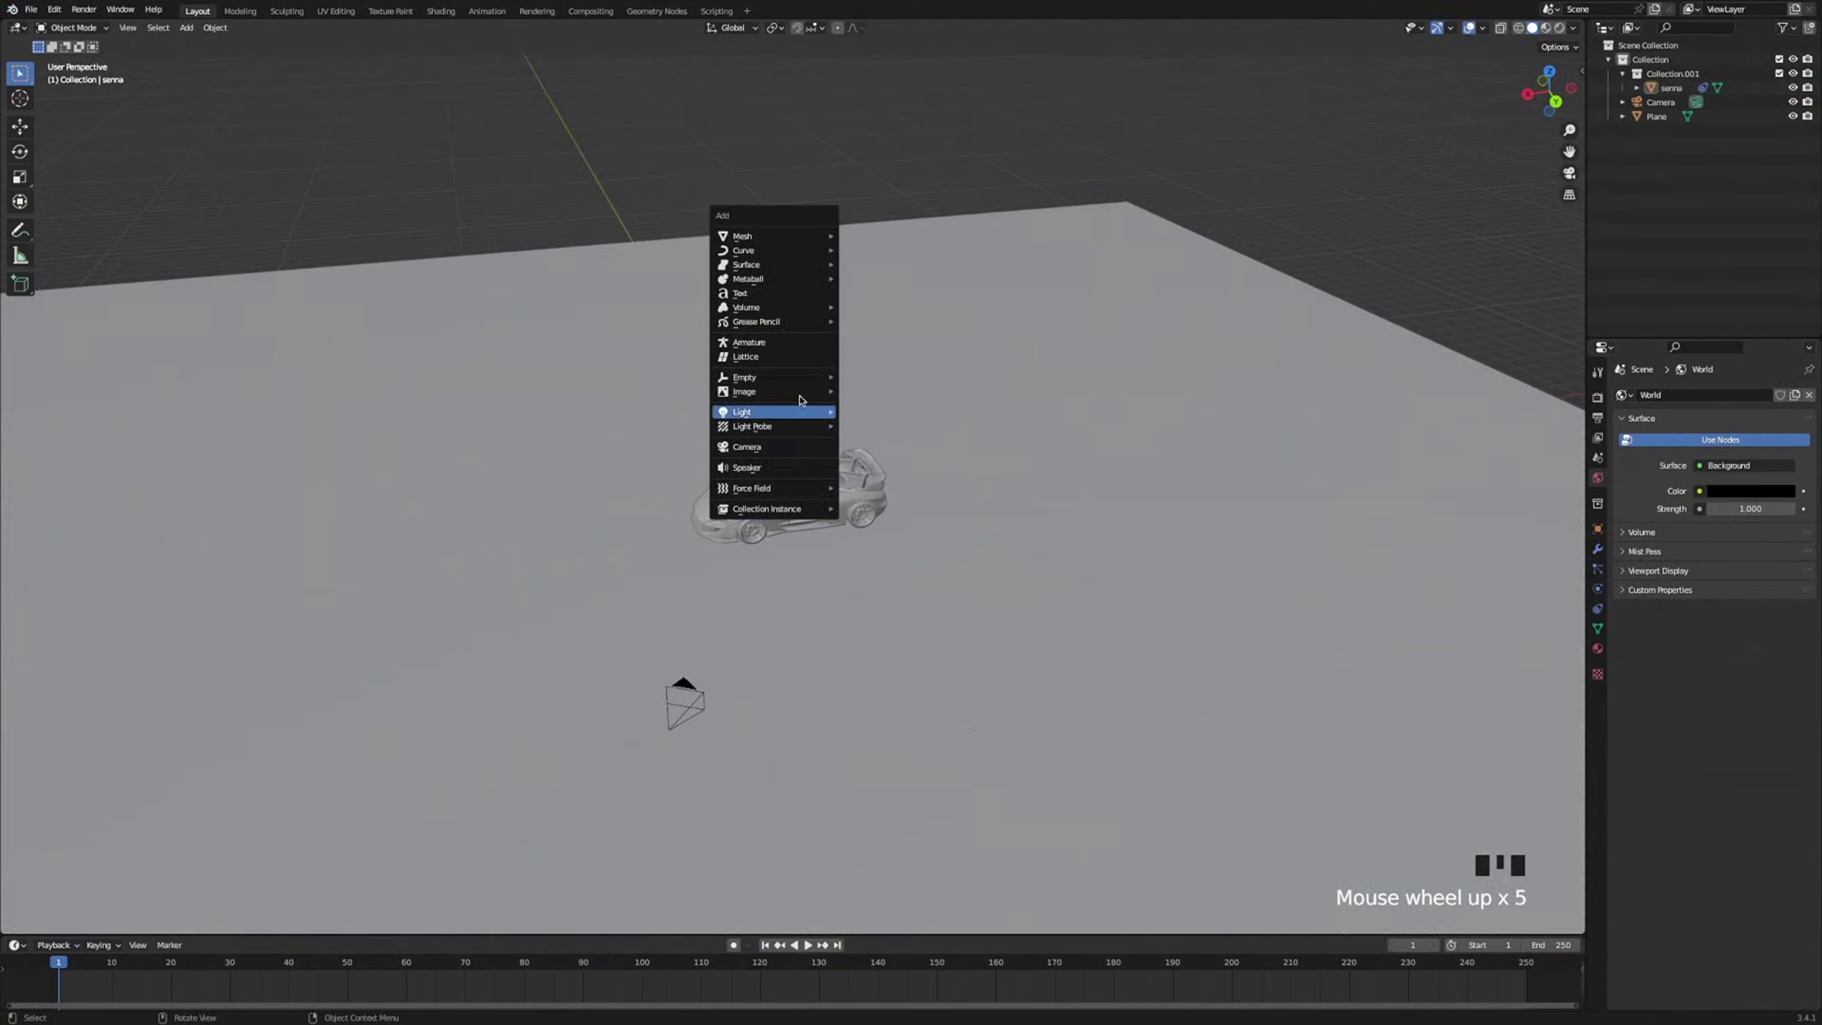
pyautogui.moveTo(760, 412)
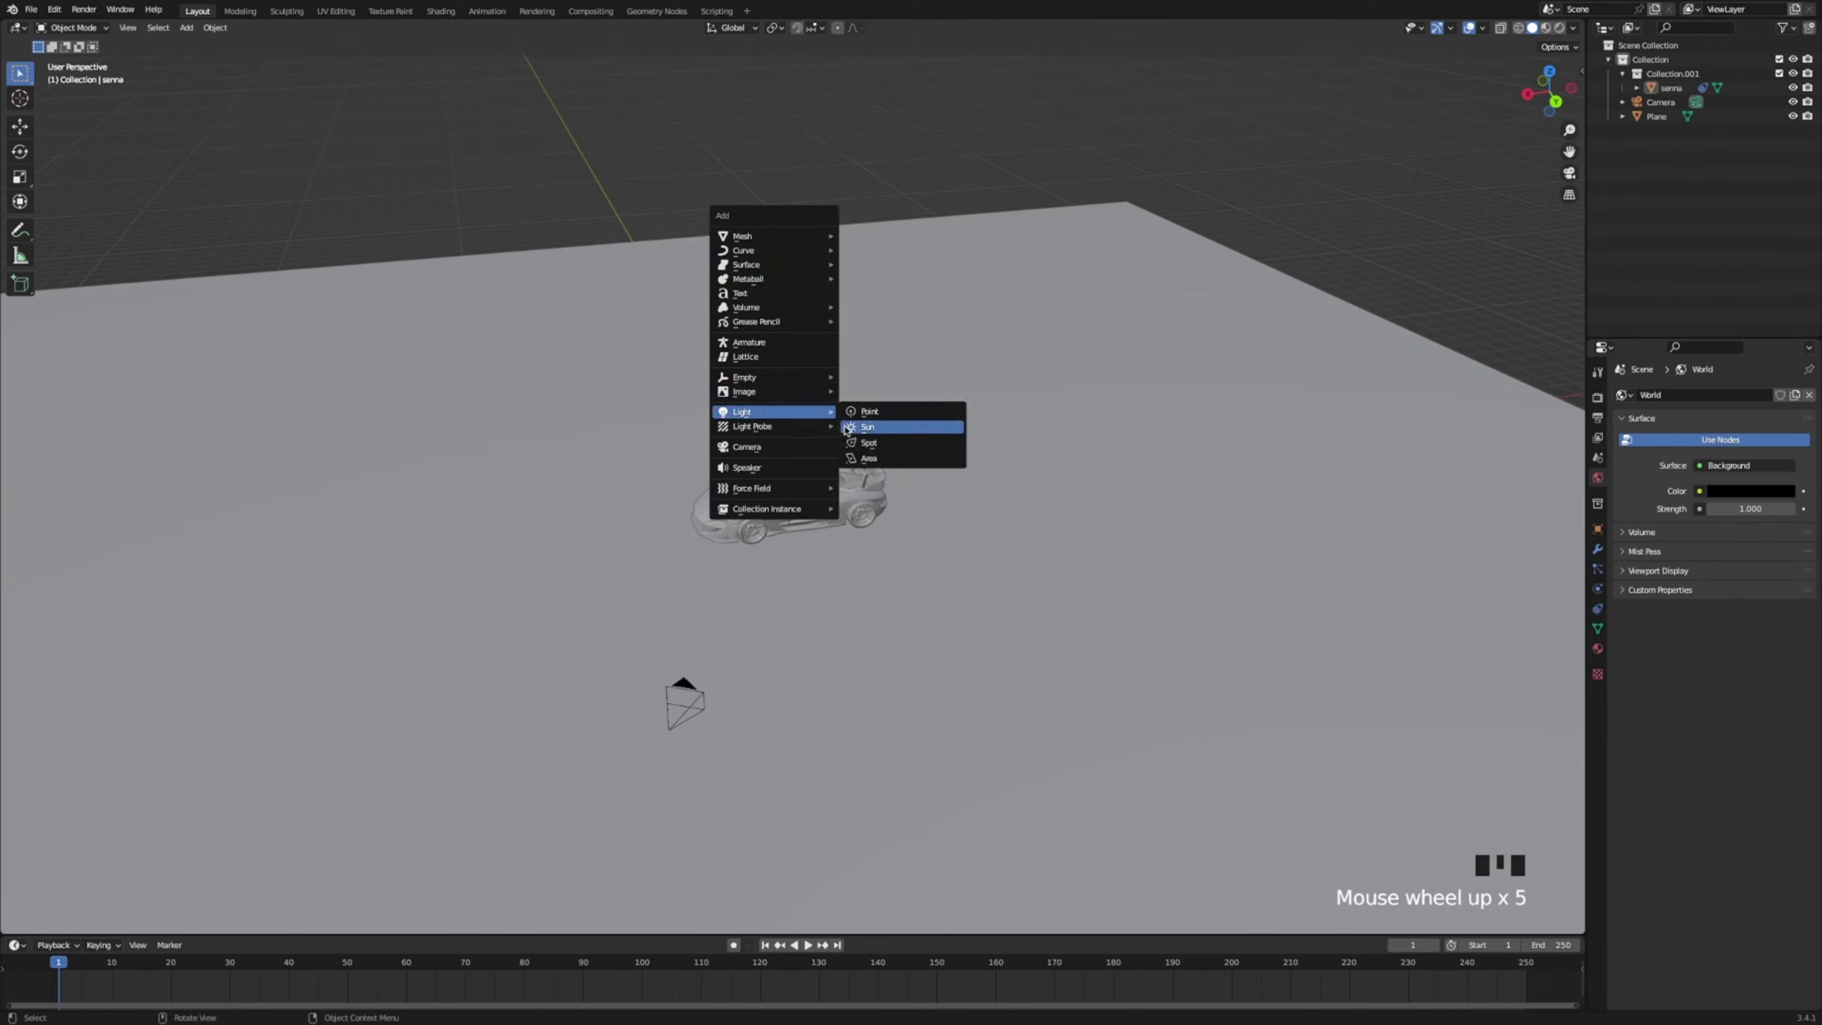
pyautogui.click(890, 442)
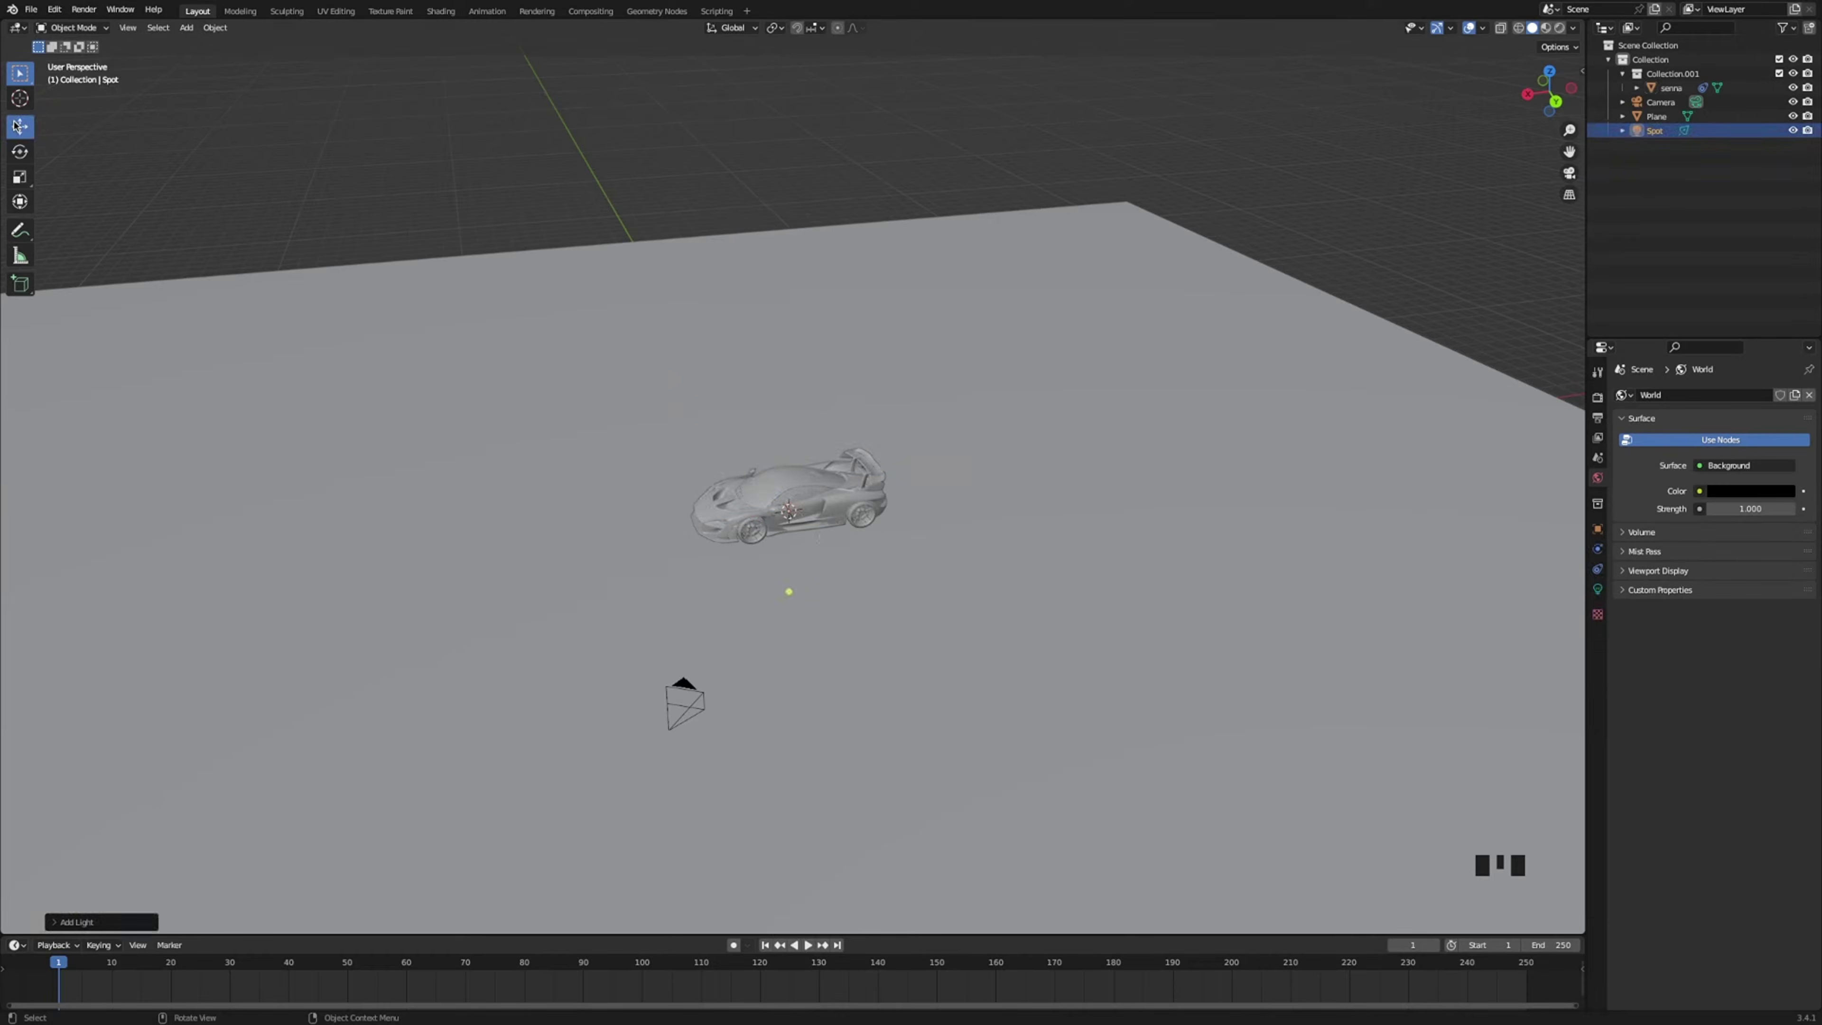
pyautogui.click(20, 126)
pyautogui.moveTo(789, 449); pyautogui.dragTo(793, 107)
pyautogui.scroll(-2, 898, 512)
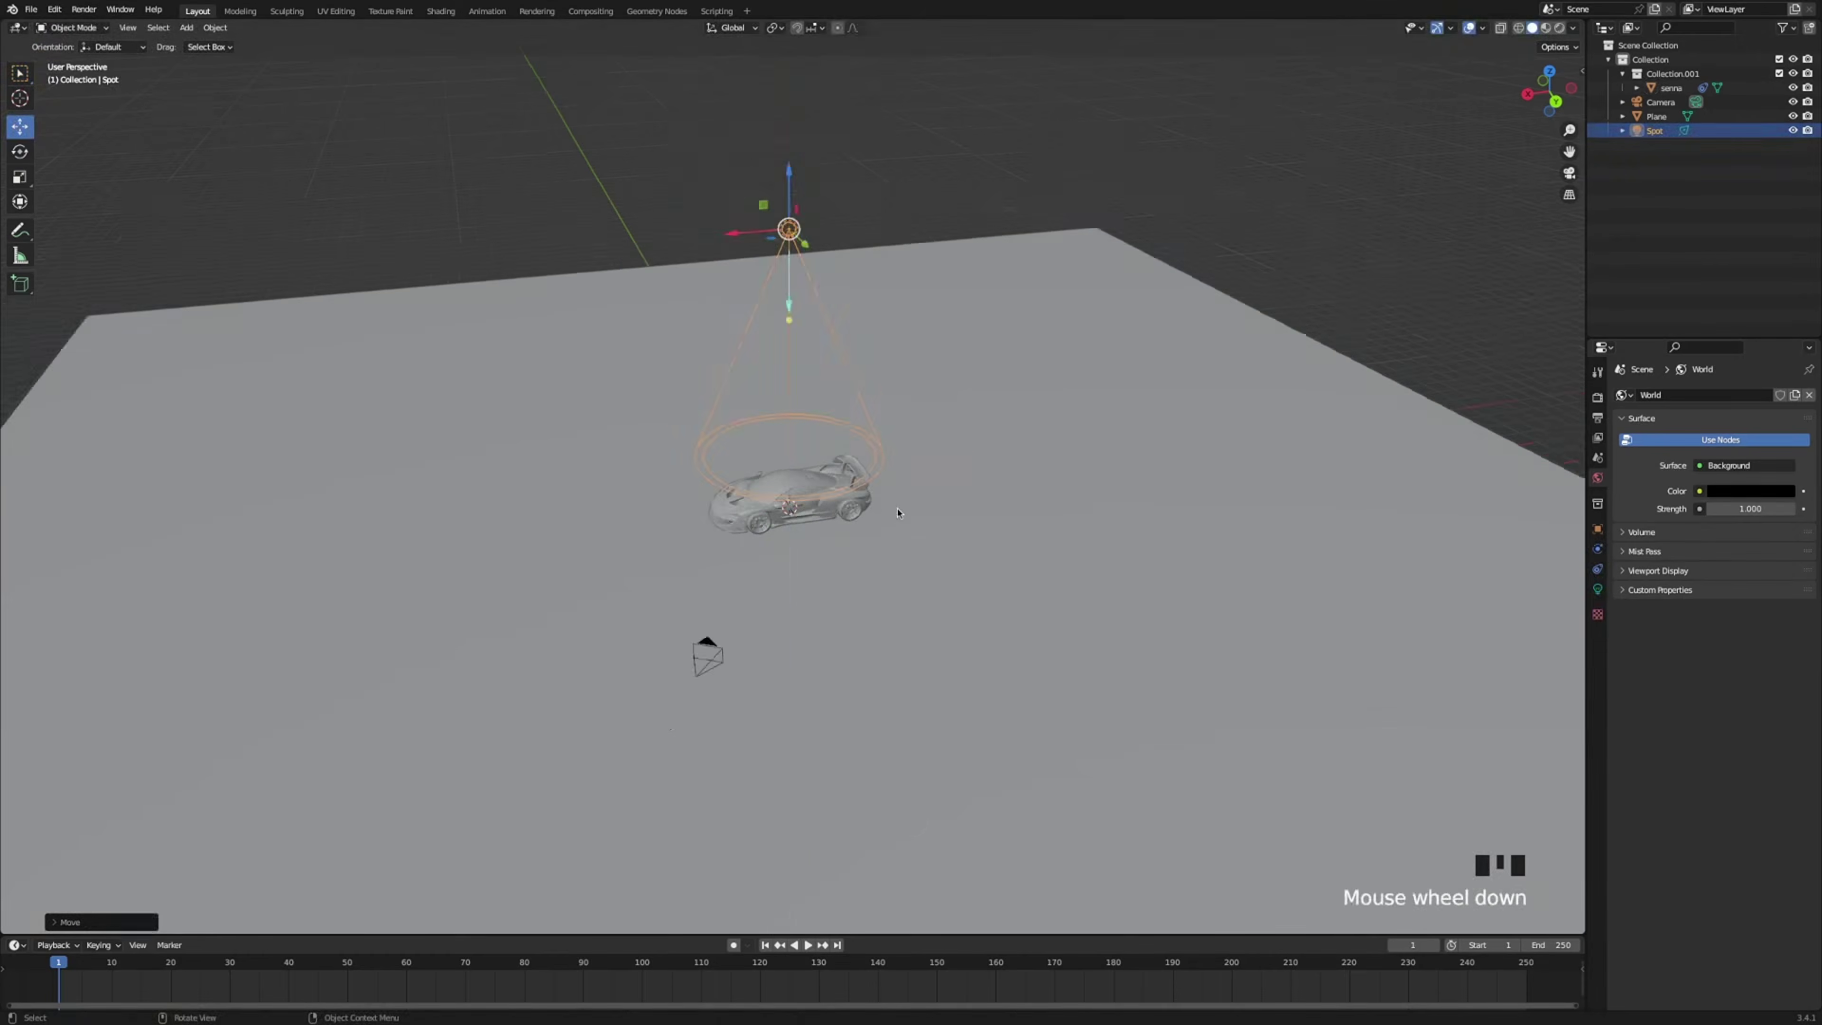
pyautogui.moveTo(897, 513); pyautogui.dragTo(935, 483, button='middle')
# Set the overhead spot light's power to 2000 W and its radius to 5 m.
pyautogui.click(1599, 588)
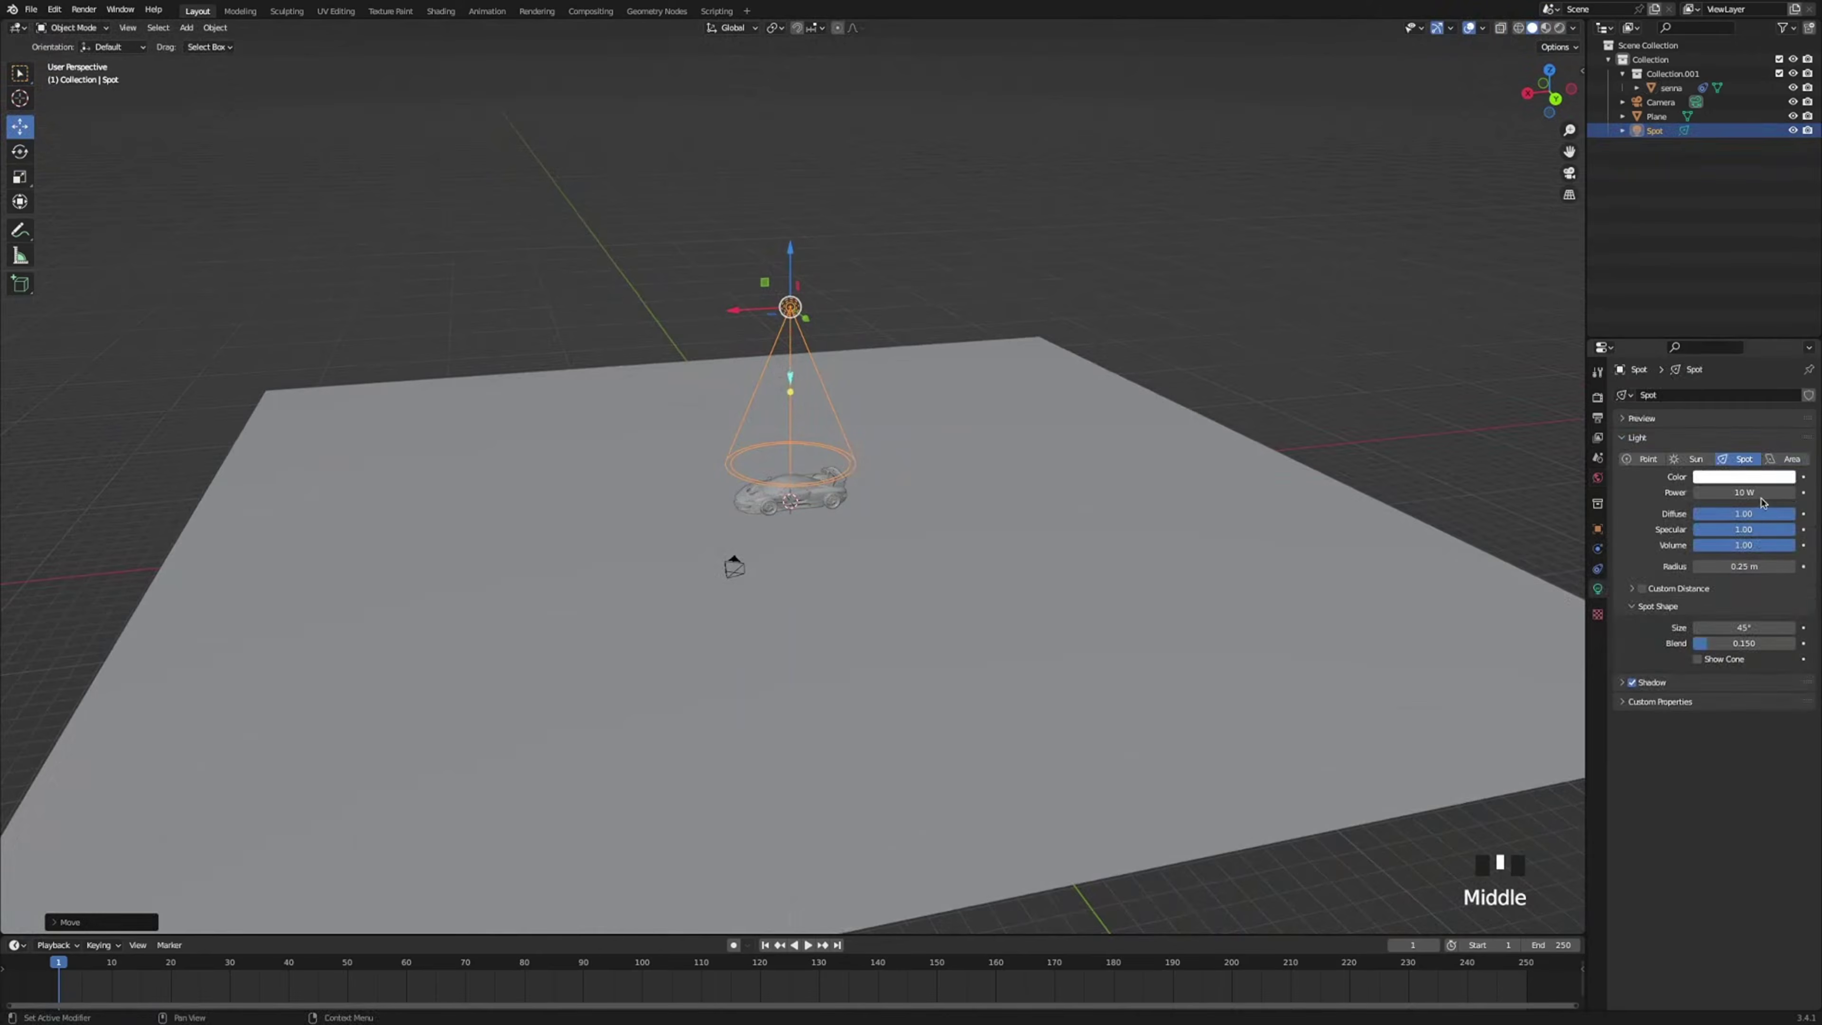
pyautogui.click(1761, 495)
pyautogui.write('2000')
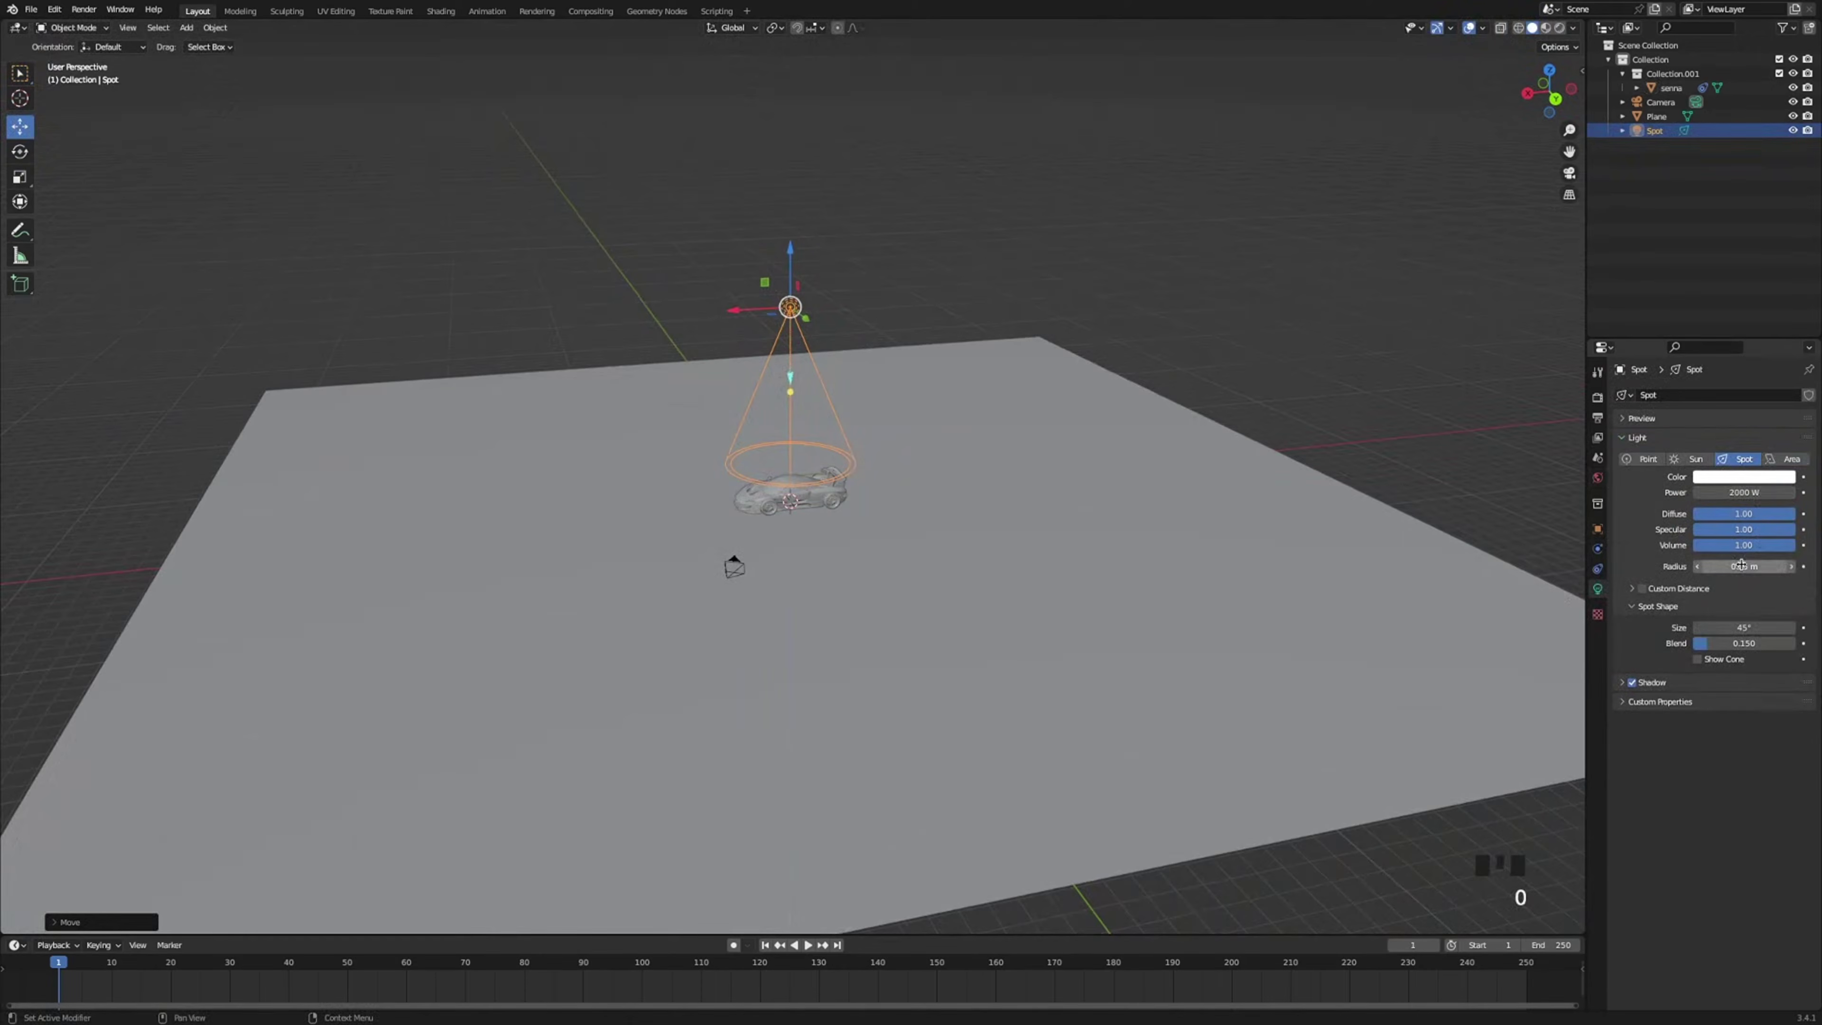
pyautogui.click(1745, 567)
pyautogui.write('5')
pyautogui.click(1043, 436)
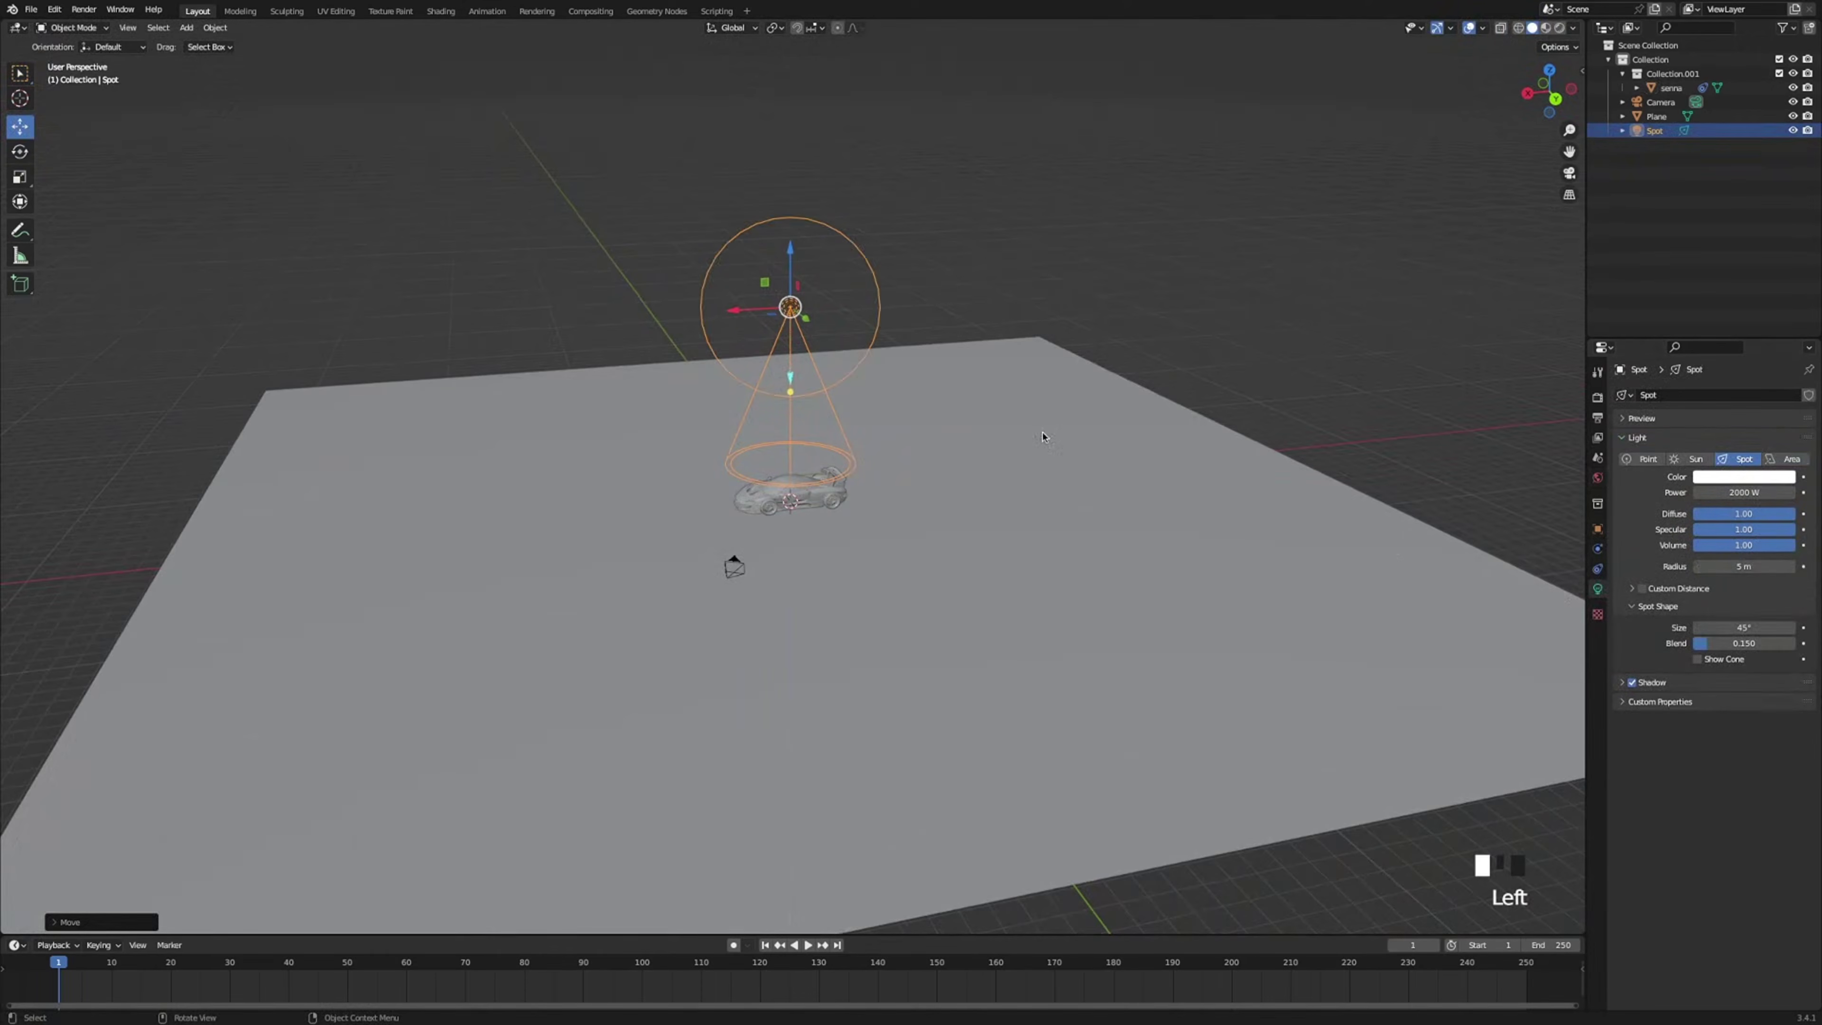
# Add a second spot light to the scene.
pyautogui.moveTo(885, 418); pyautogui.dragTo(977, 407, button='middle')
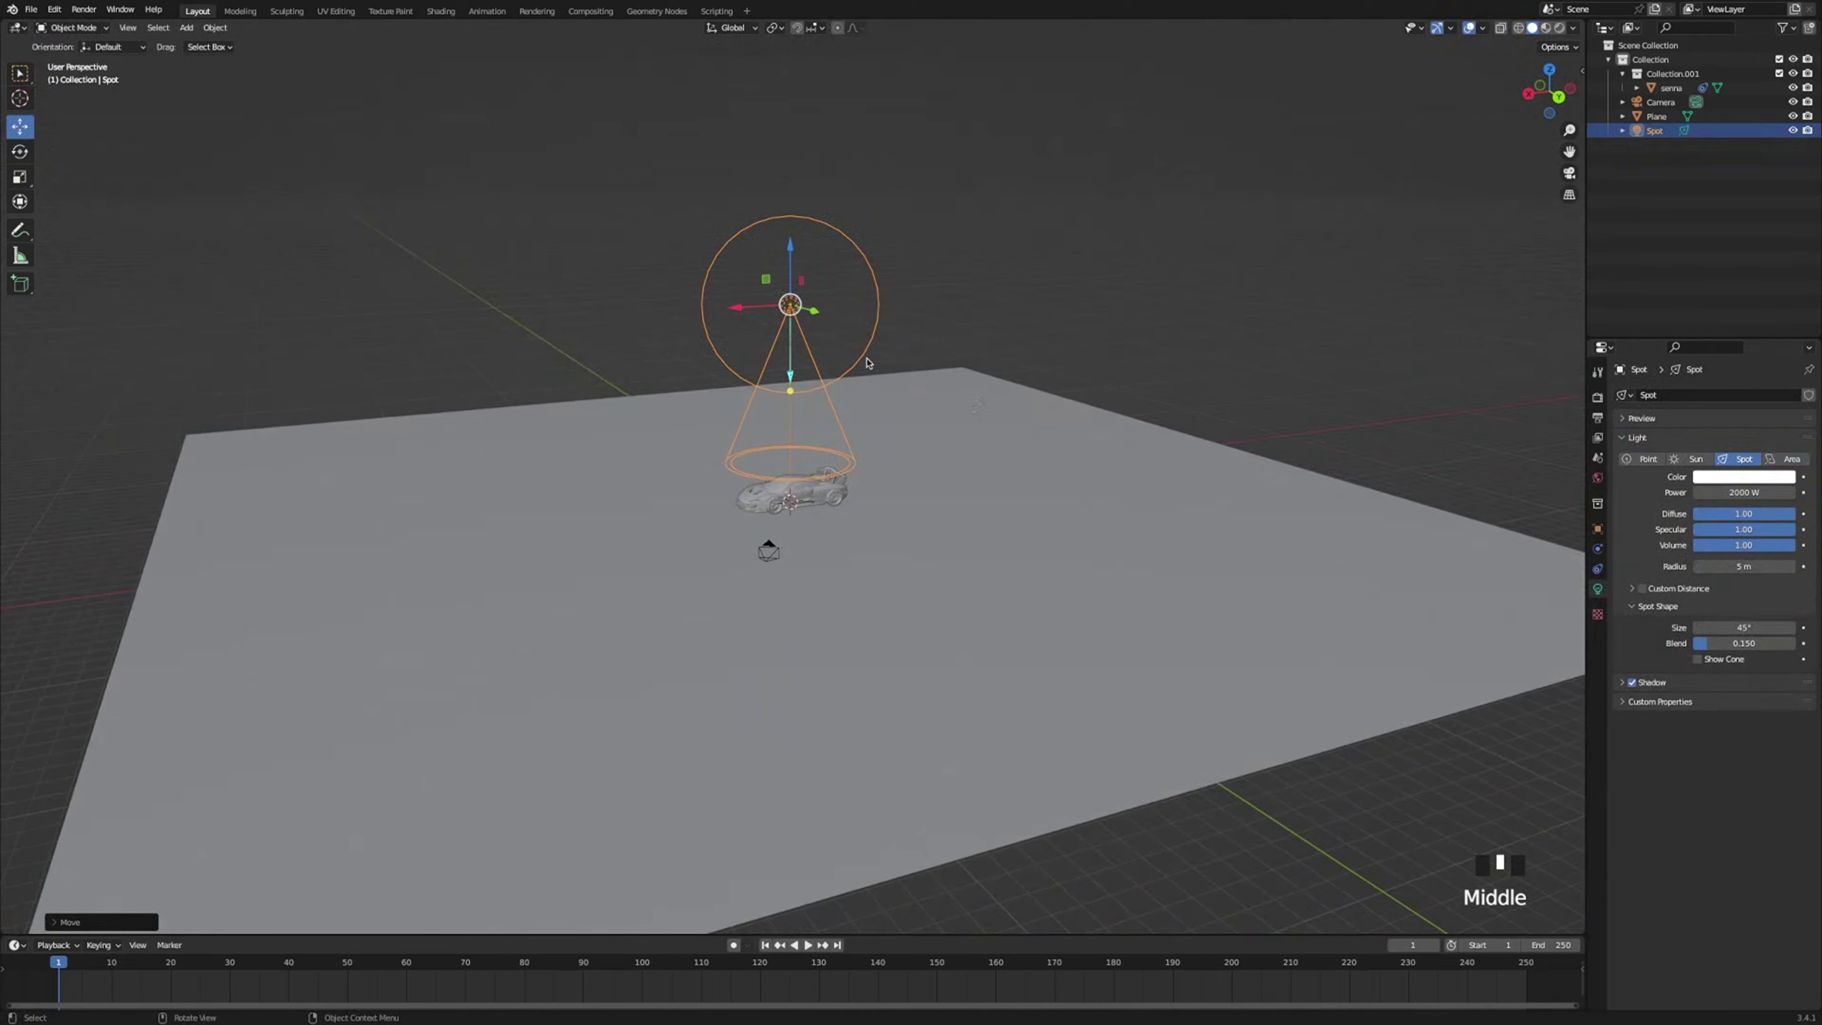
pyautogui.moveTo(866, 359); pyautogui.dragTo(856, 433, button='middle')
pyautogui.click(1338, 314)
pyautogui.hotkey('shift', 'a')
pyautogui.moveTo(1335, 313)
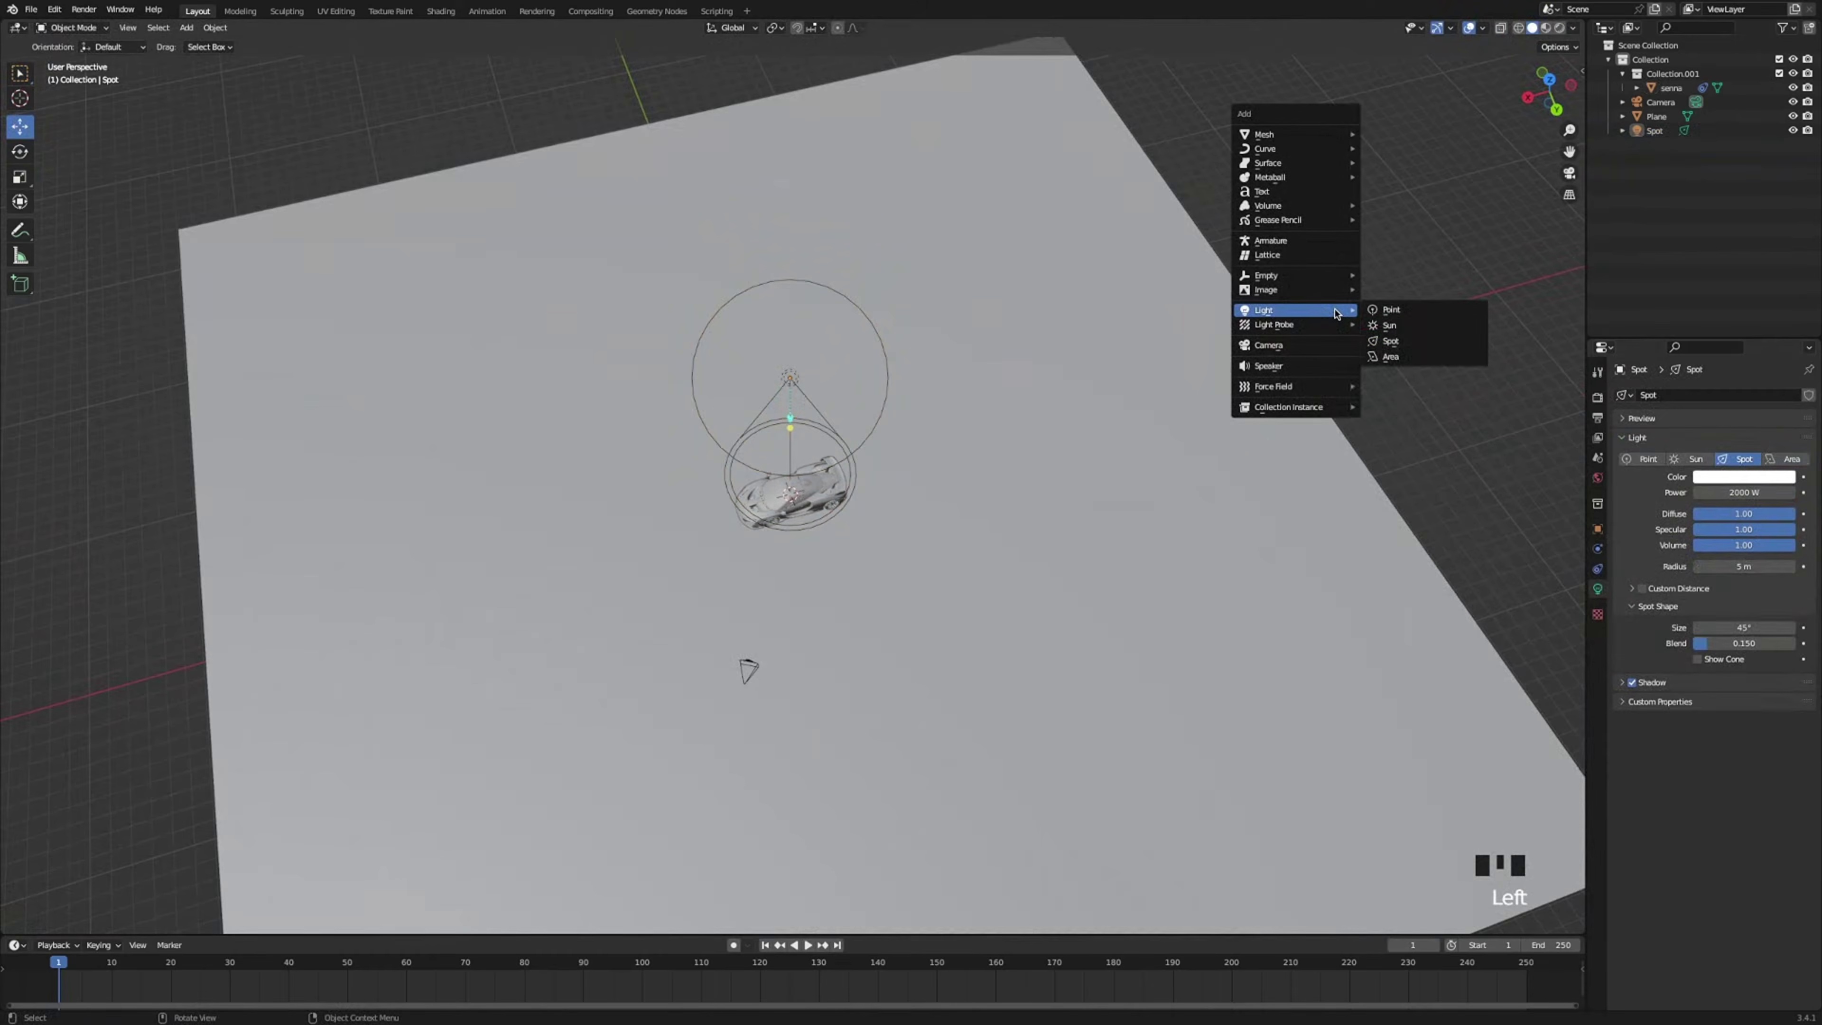
pyautogui.click(1392, 344)
# Move the second spot light out in front of the car and lower it close to the ground.
pyautogui.moveTo(617, 587); pyautogui.dragTo(615, 529, button='middle')
pyautogui.scroll(-1, 615, 529)
pyautogui.moveTo(813, 525); pyautogui.dragTo(929, 689)
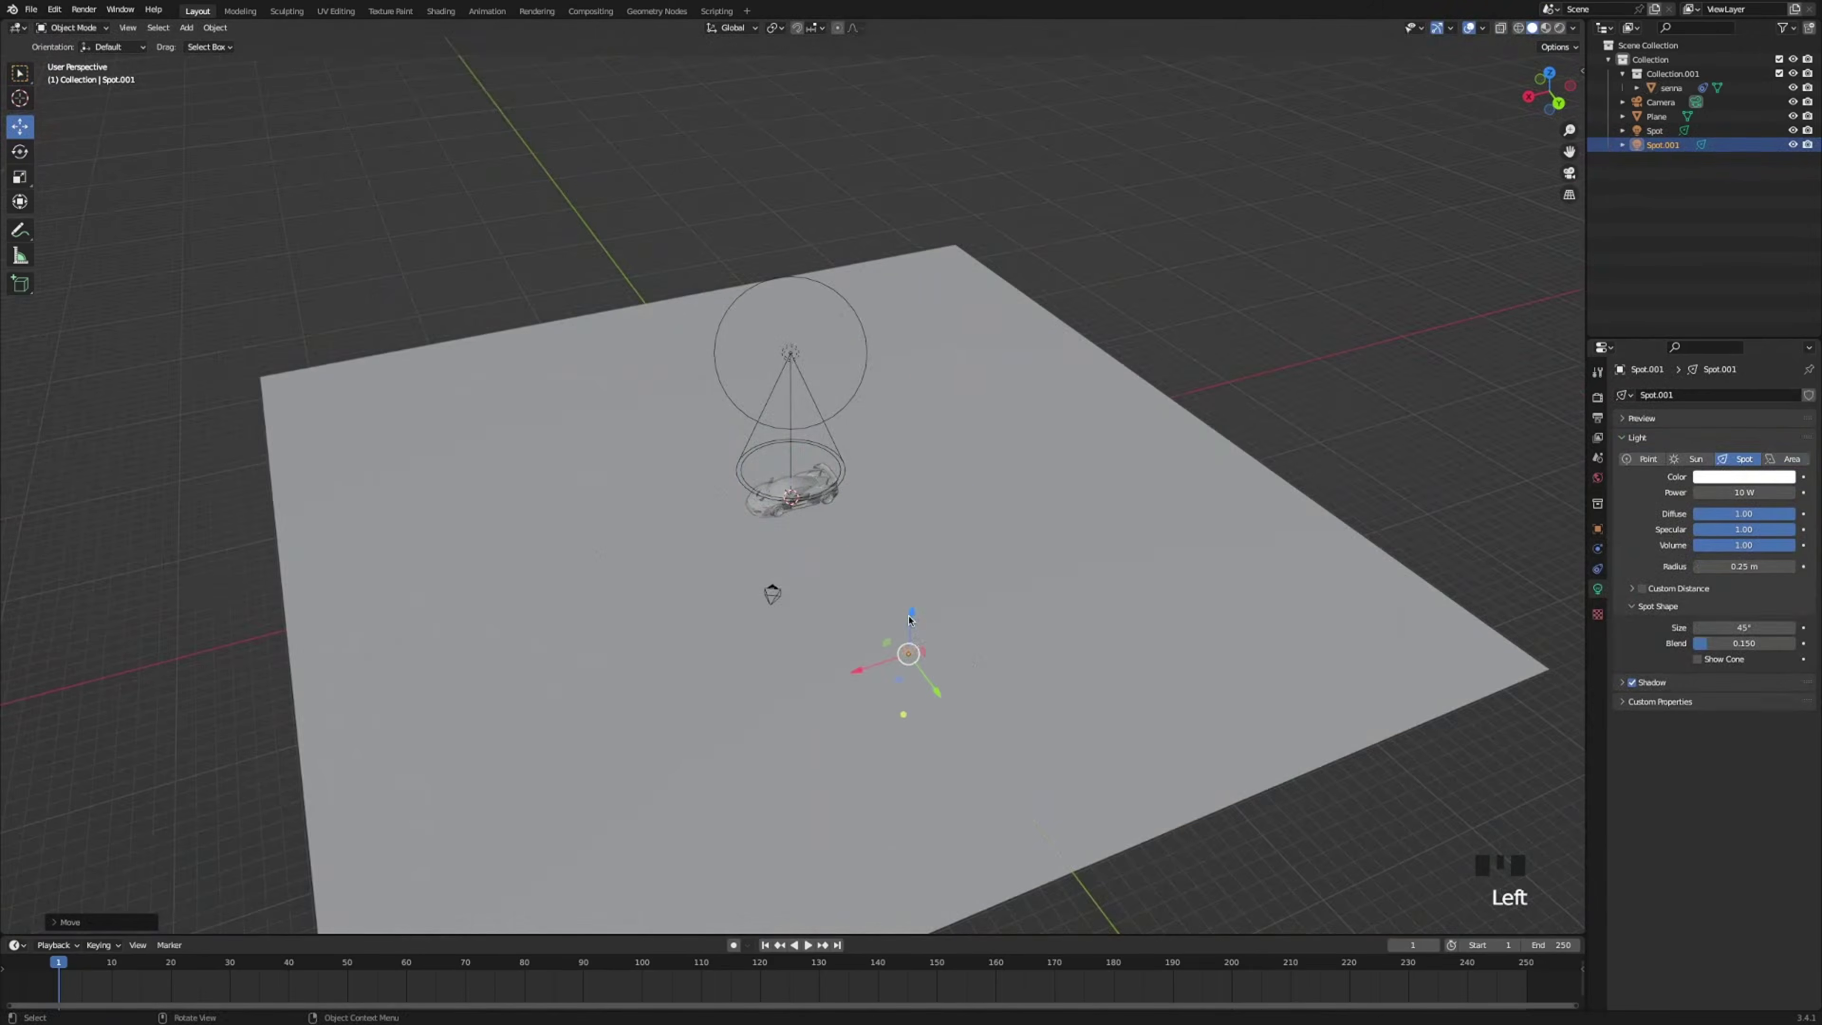
pyautogui.moveTo(903, 649); pyautogui.dragTo(897, 753, button='middle')
pyautogui.scroll(-2, 896, 754)
pyautogui.click(863, 657)
pyautogui.moveTo(863, 656); pyautogui.dragTo(839, 538, button='middle')
pyautogui.click(832, 535)
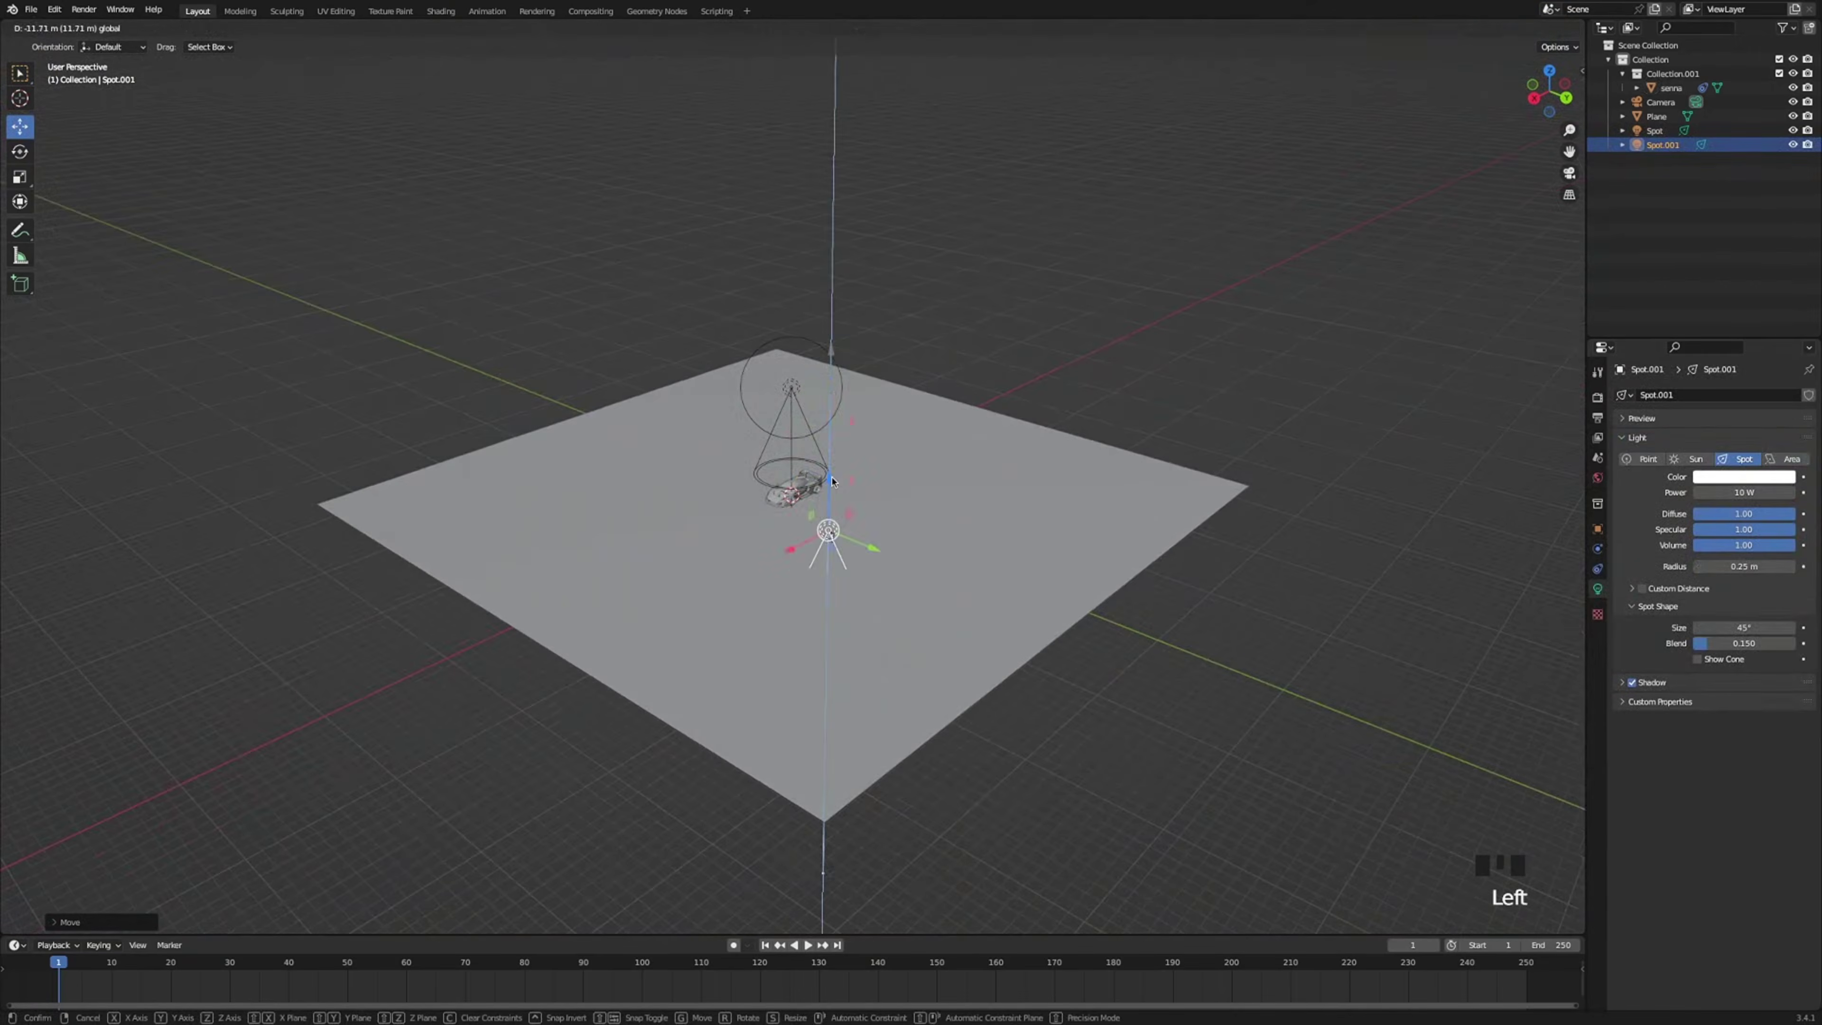
# Rotate the second spot light freely so its cone points at the car.
pyautogui.scroll(2, 852, 608)
pyautogui.moveTo(853, 607); pyautogui.dragTo(1036, 486, button='middle')
pyautogui.press('r')
pyautogui.press('r')
pyautogui.click(867, 560)
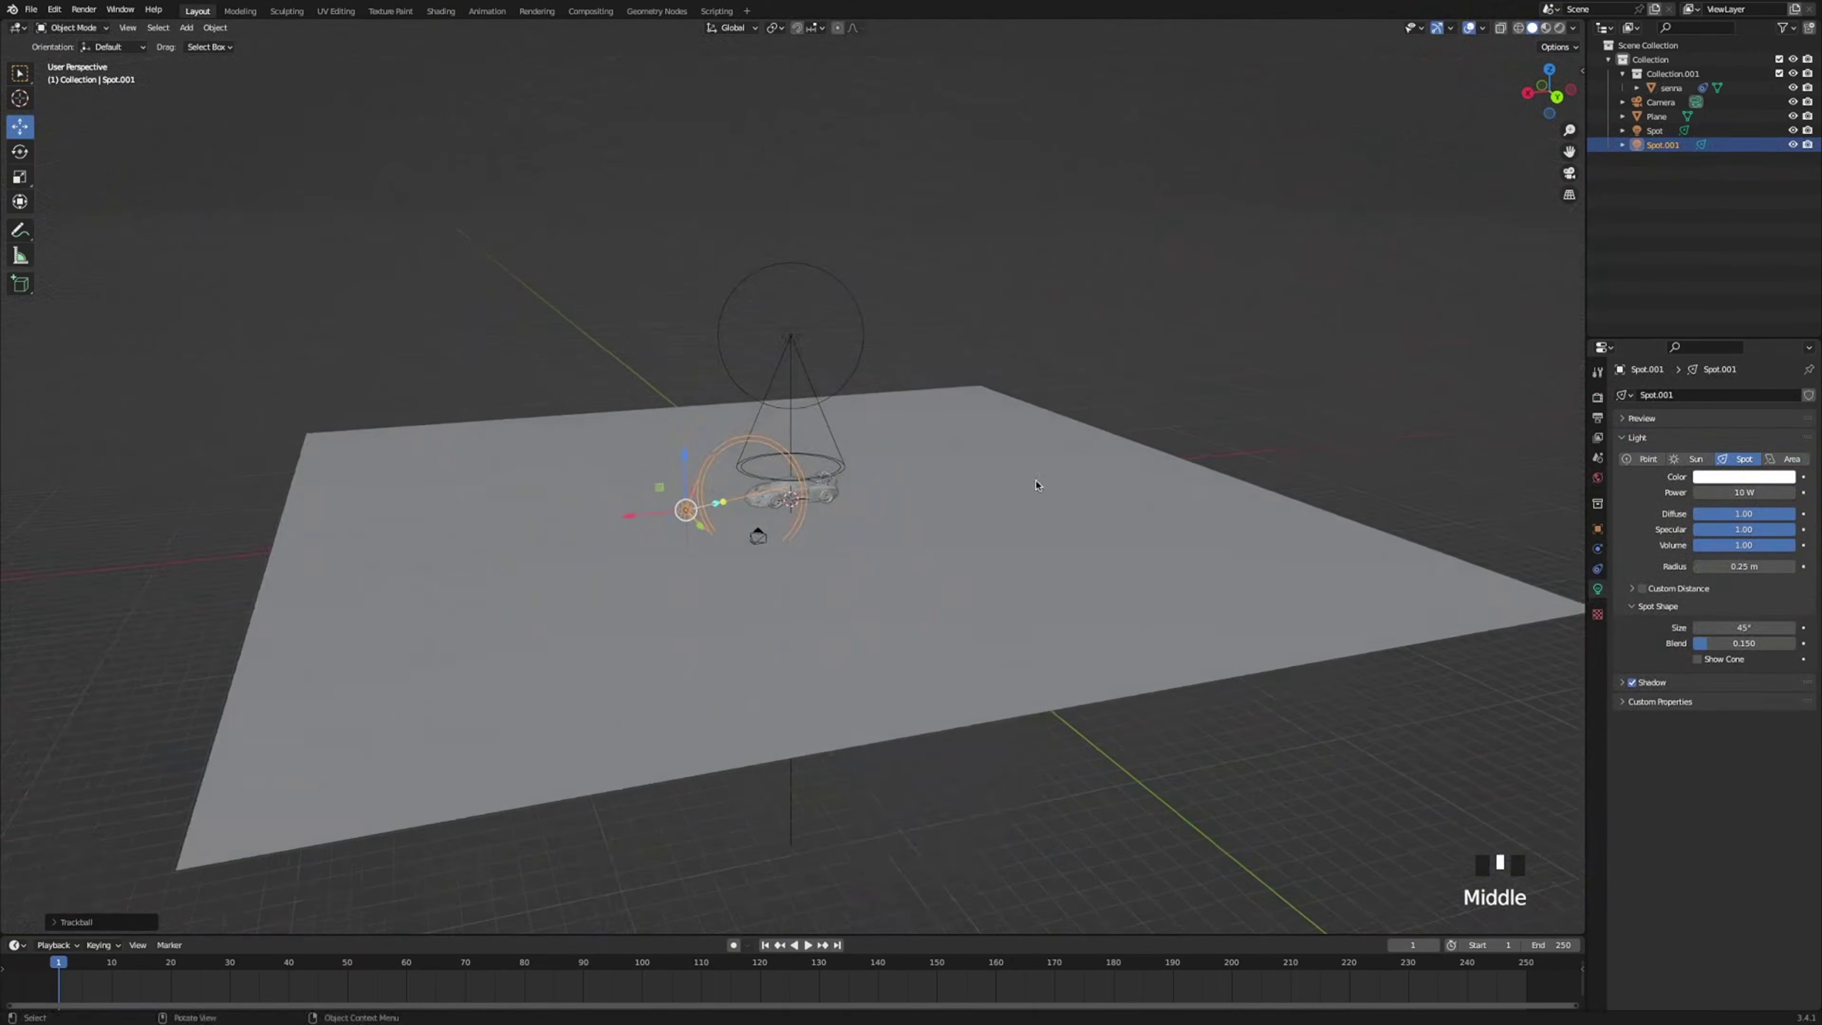
# Set the second spot light's power to 600 W and its radius to 4 m.
pyautogui.doubleClick(1741, 493)
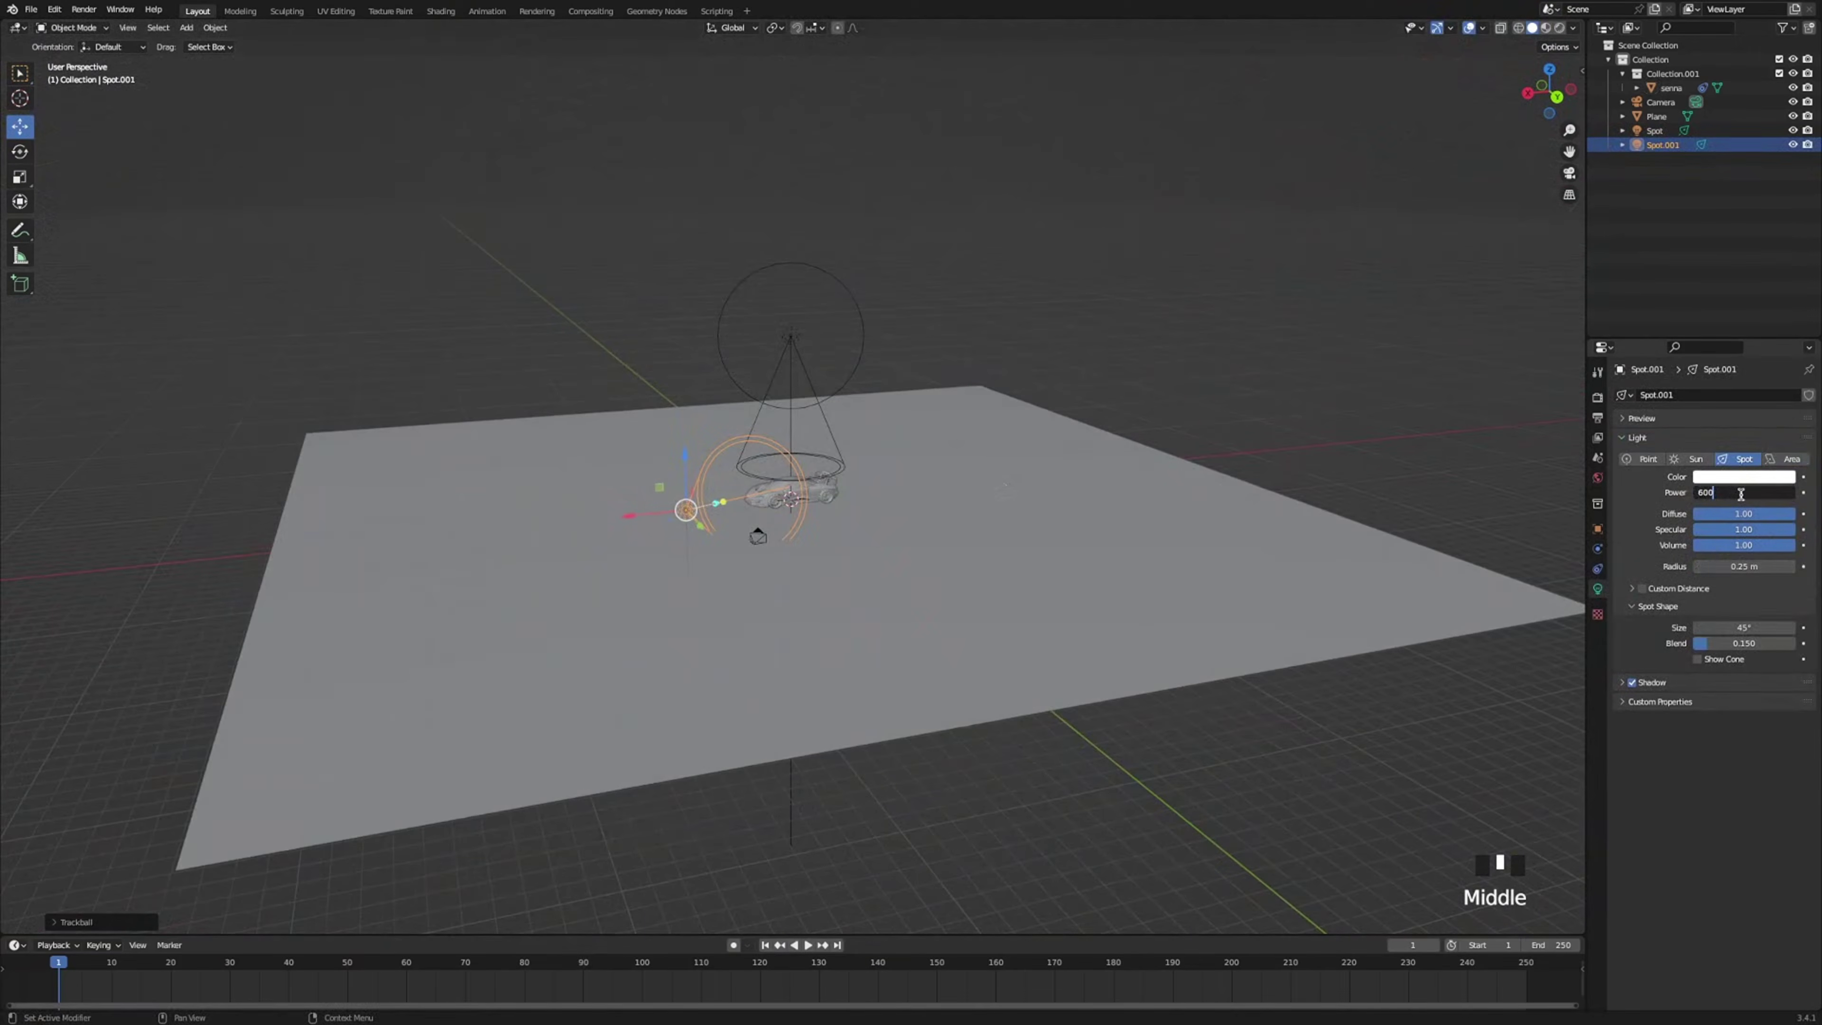
pyautogui.write('600')
pyautogui.press('Return')
pyautogui.doubleClick(1735, 567)
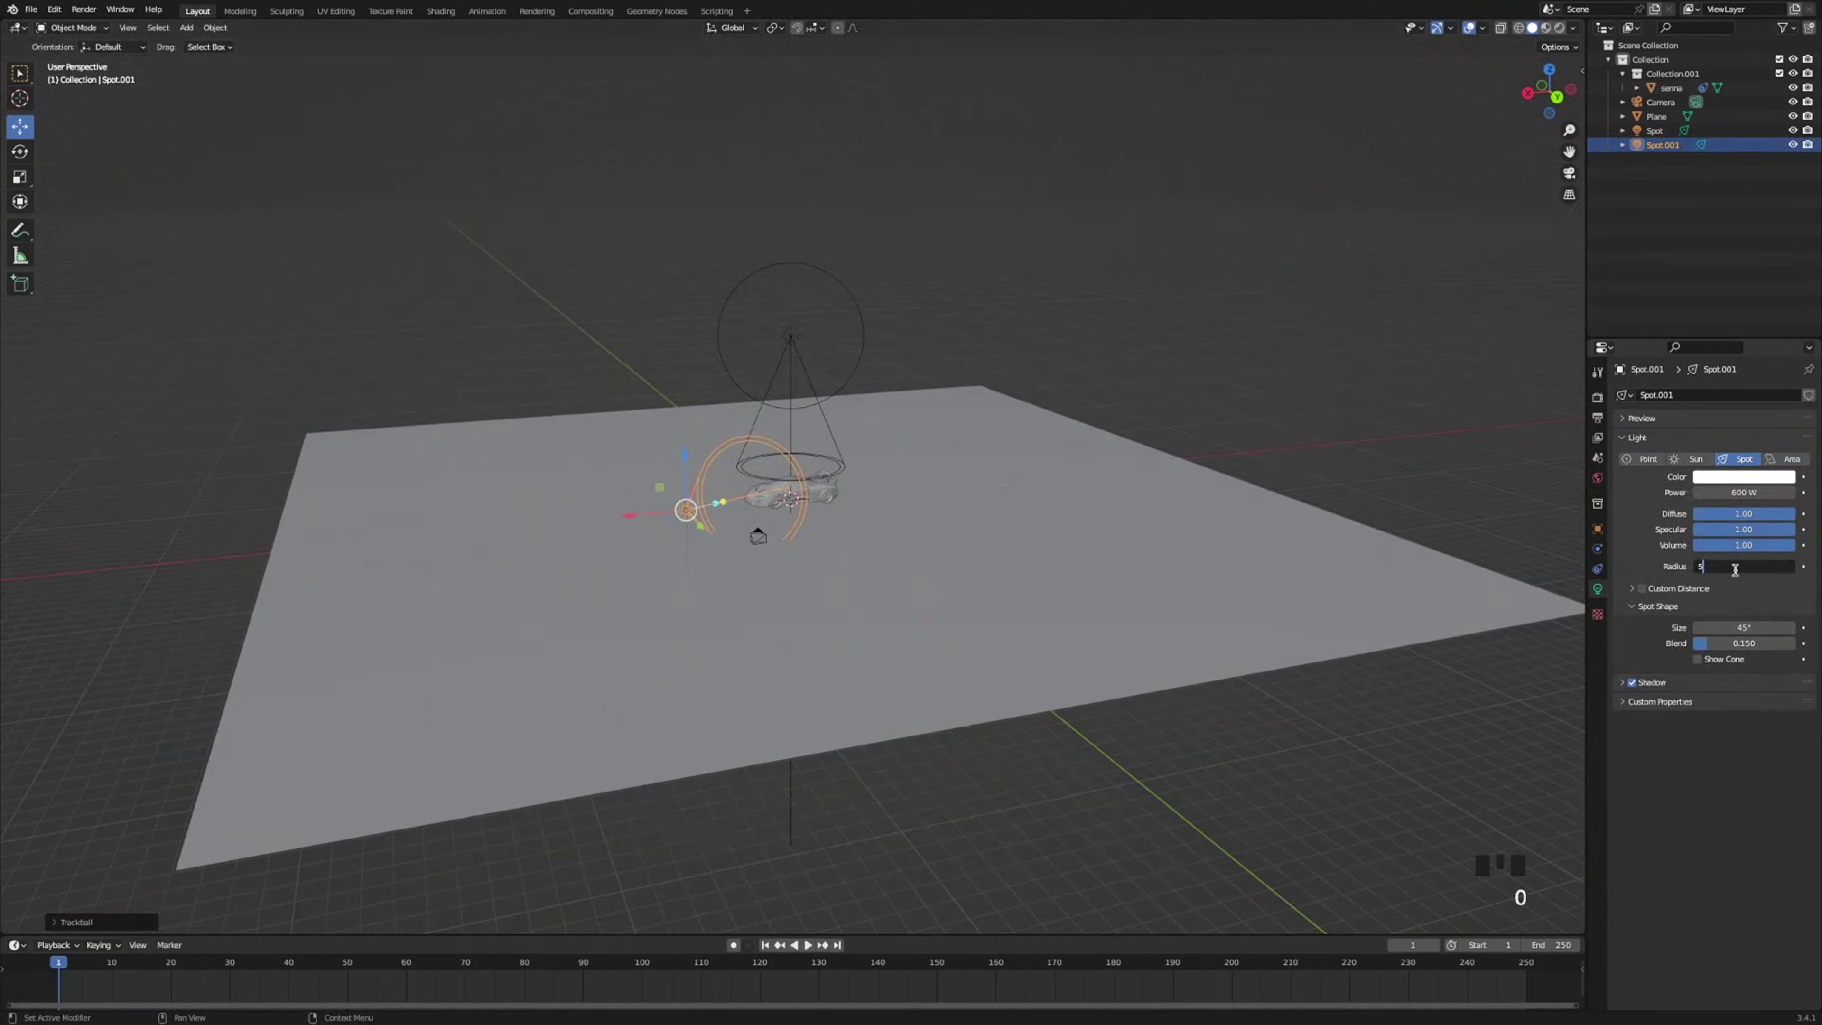
pyautogui.write('4')
pyautogui.press('Return')
pyautogui.click(1409, 162)
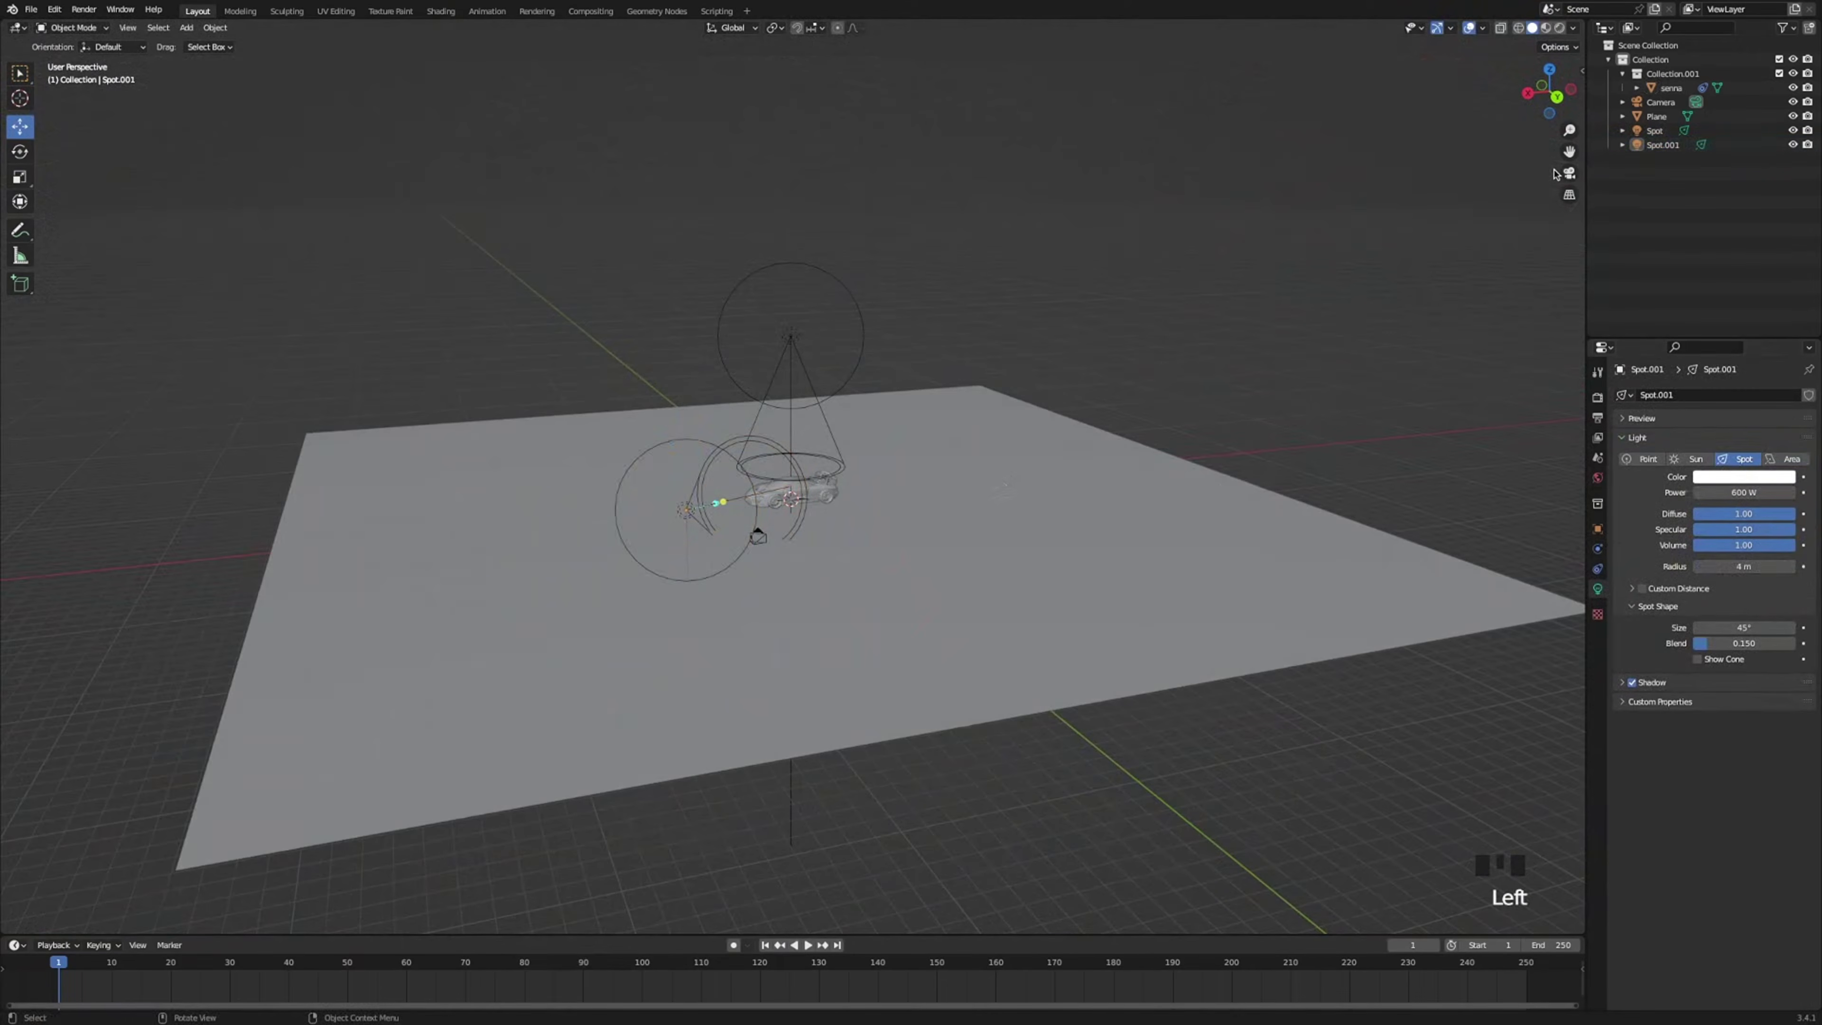
# Check the spot lighting on the car through the camera in Material Preview, and return to Solid shading.
pyautogui.click(1569, 173)
pyautogui.click(1546, 27)
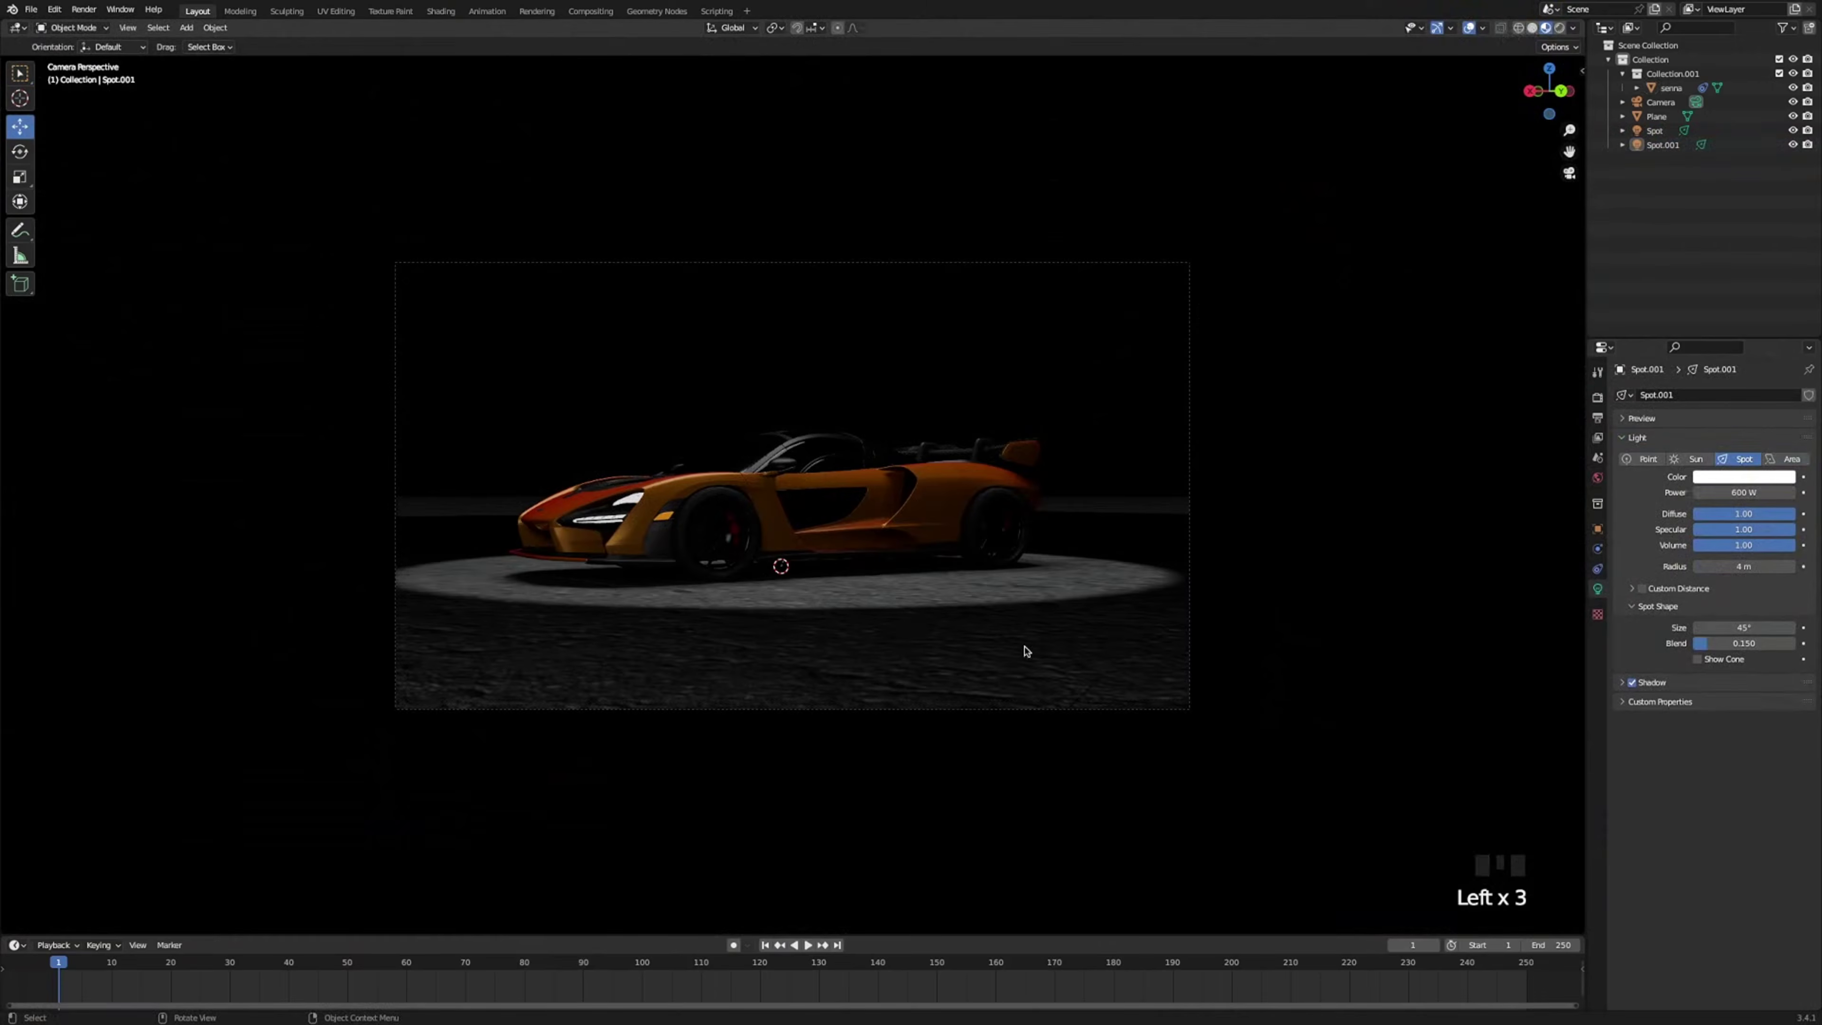
pyautogui.click(1533, 27)
# Move both spot lights into a new collection named Spots and hide that collection in the viewport.
pyautogui.scroll(-7, 1542, 158)
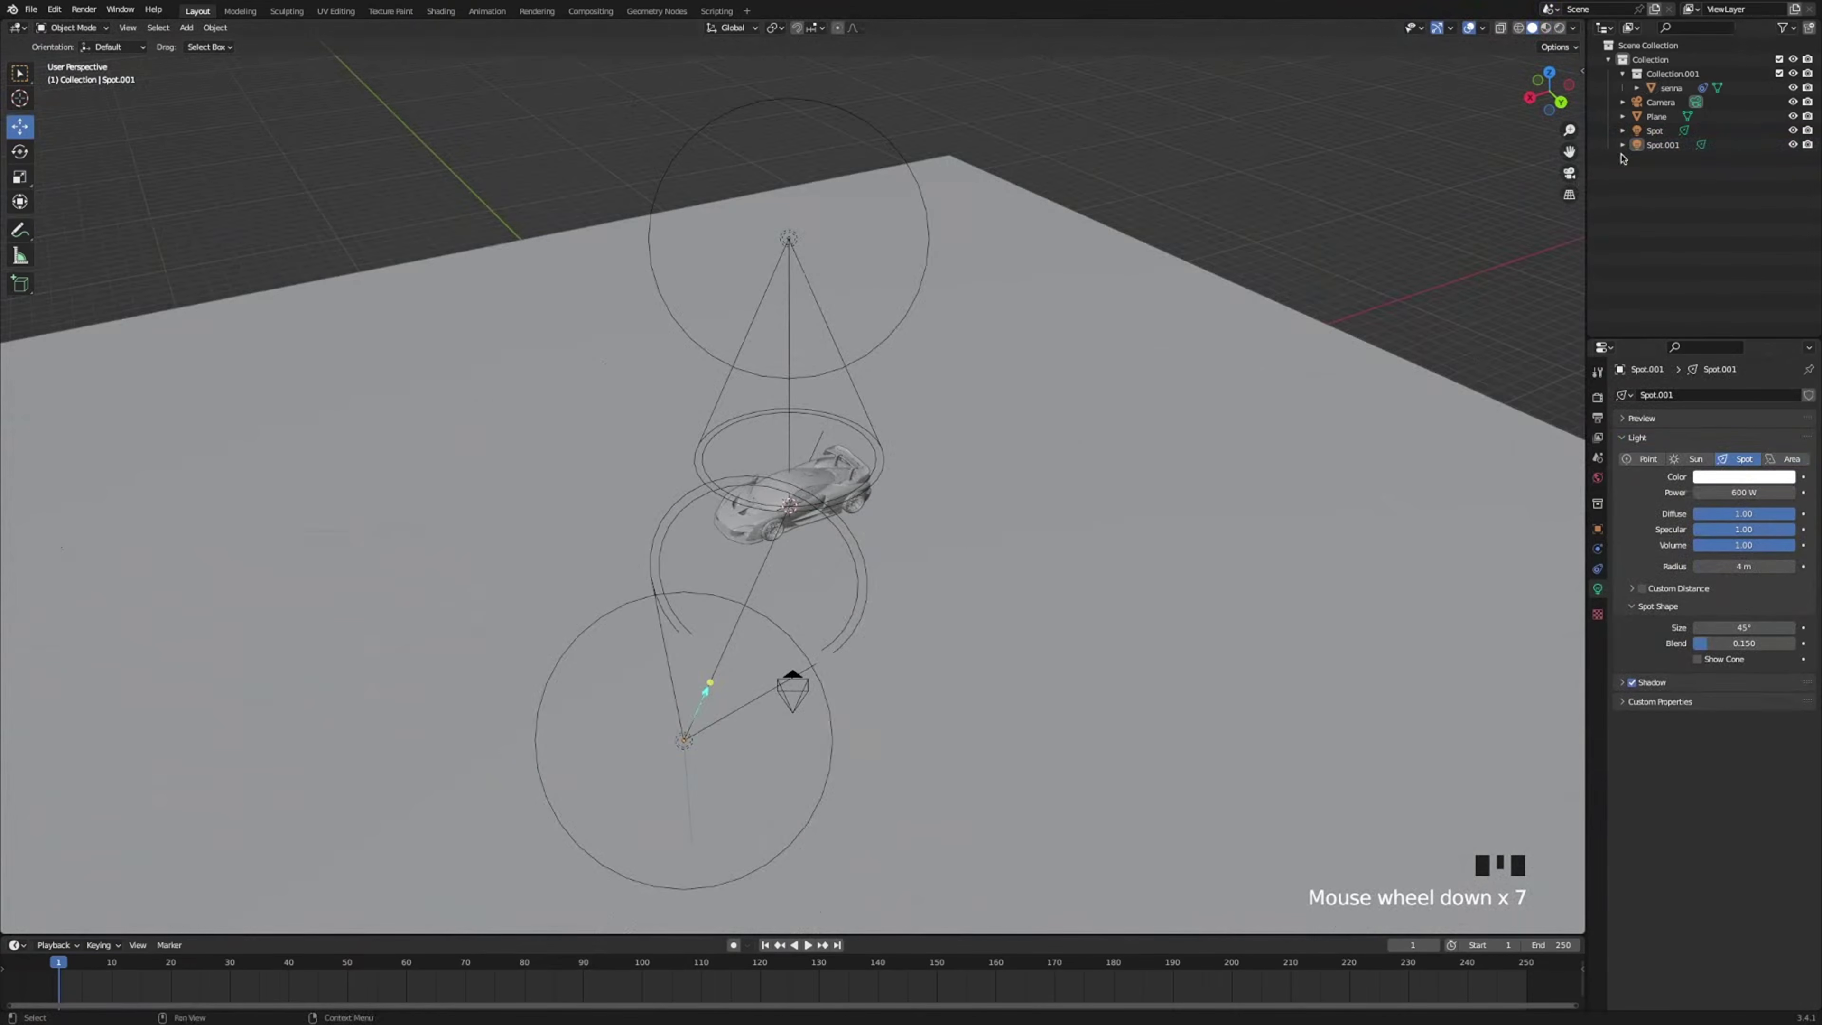
pyautogui.click(788, 239)
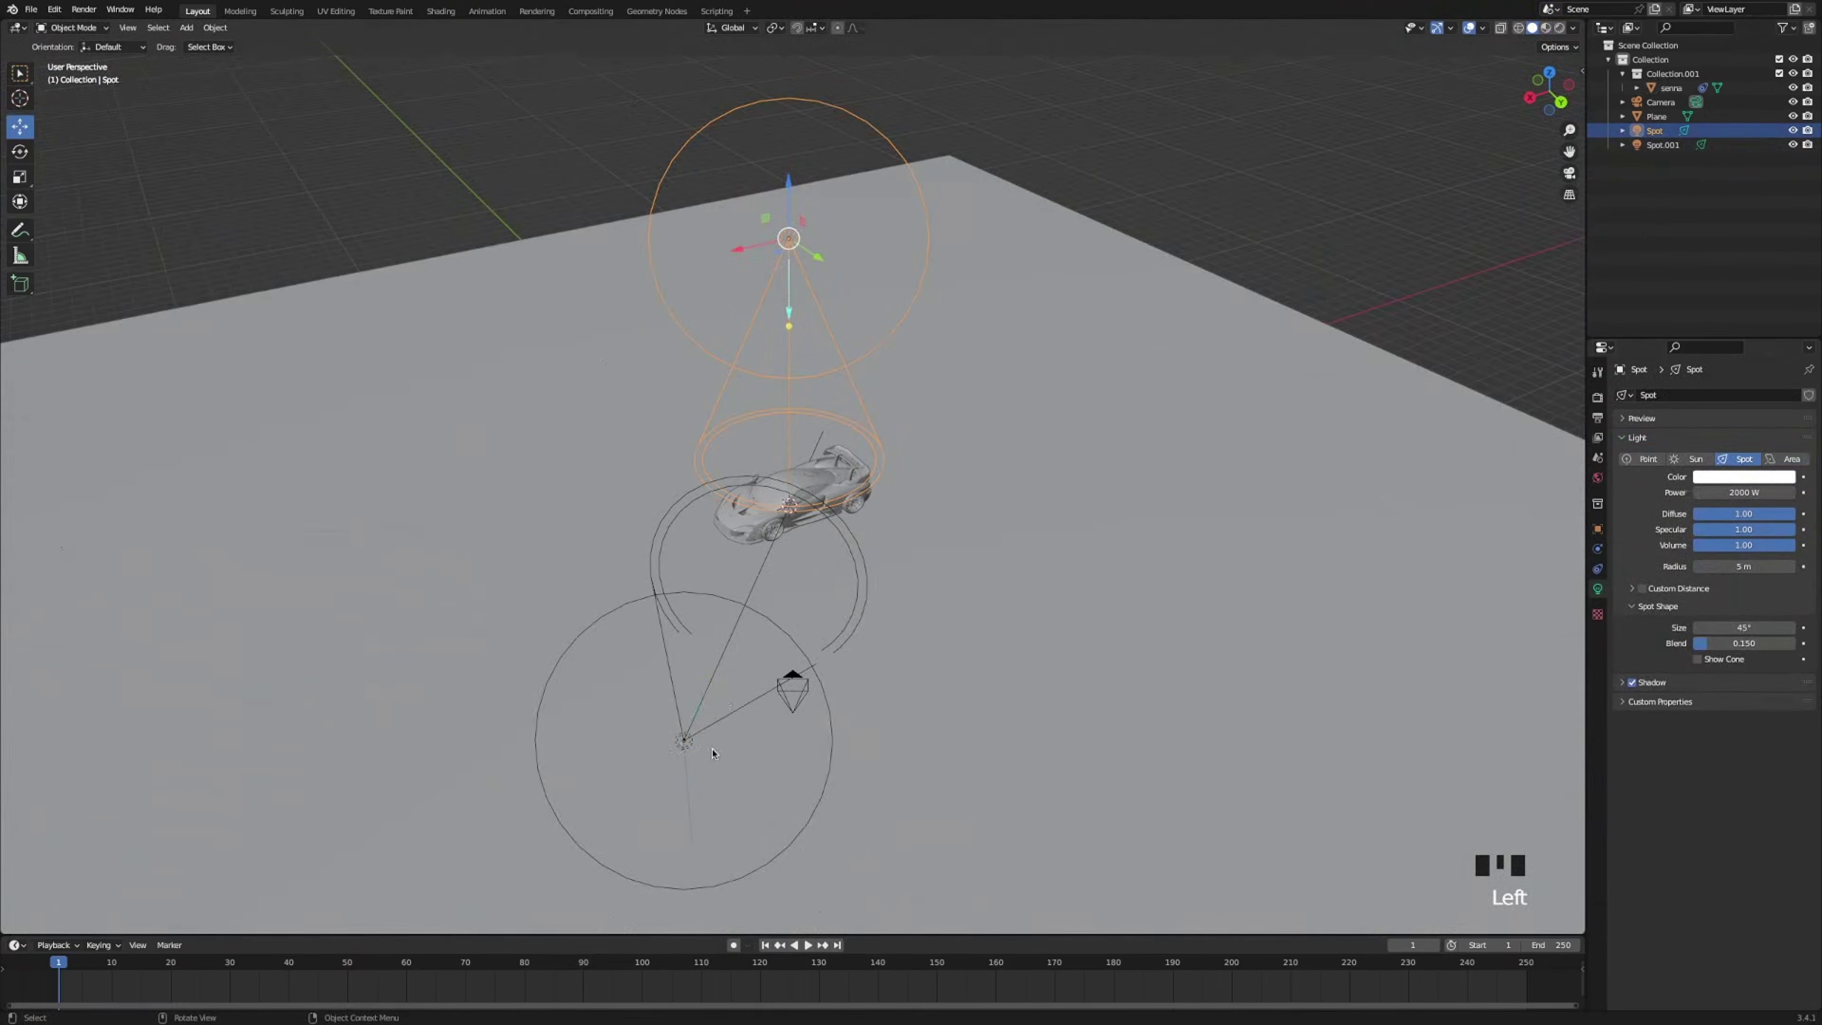
pyautogui.keyDown('shift'); pyautogui.click(684, 740); pyautogui.keyUp('shift')
pyautogui.press('m')
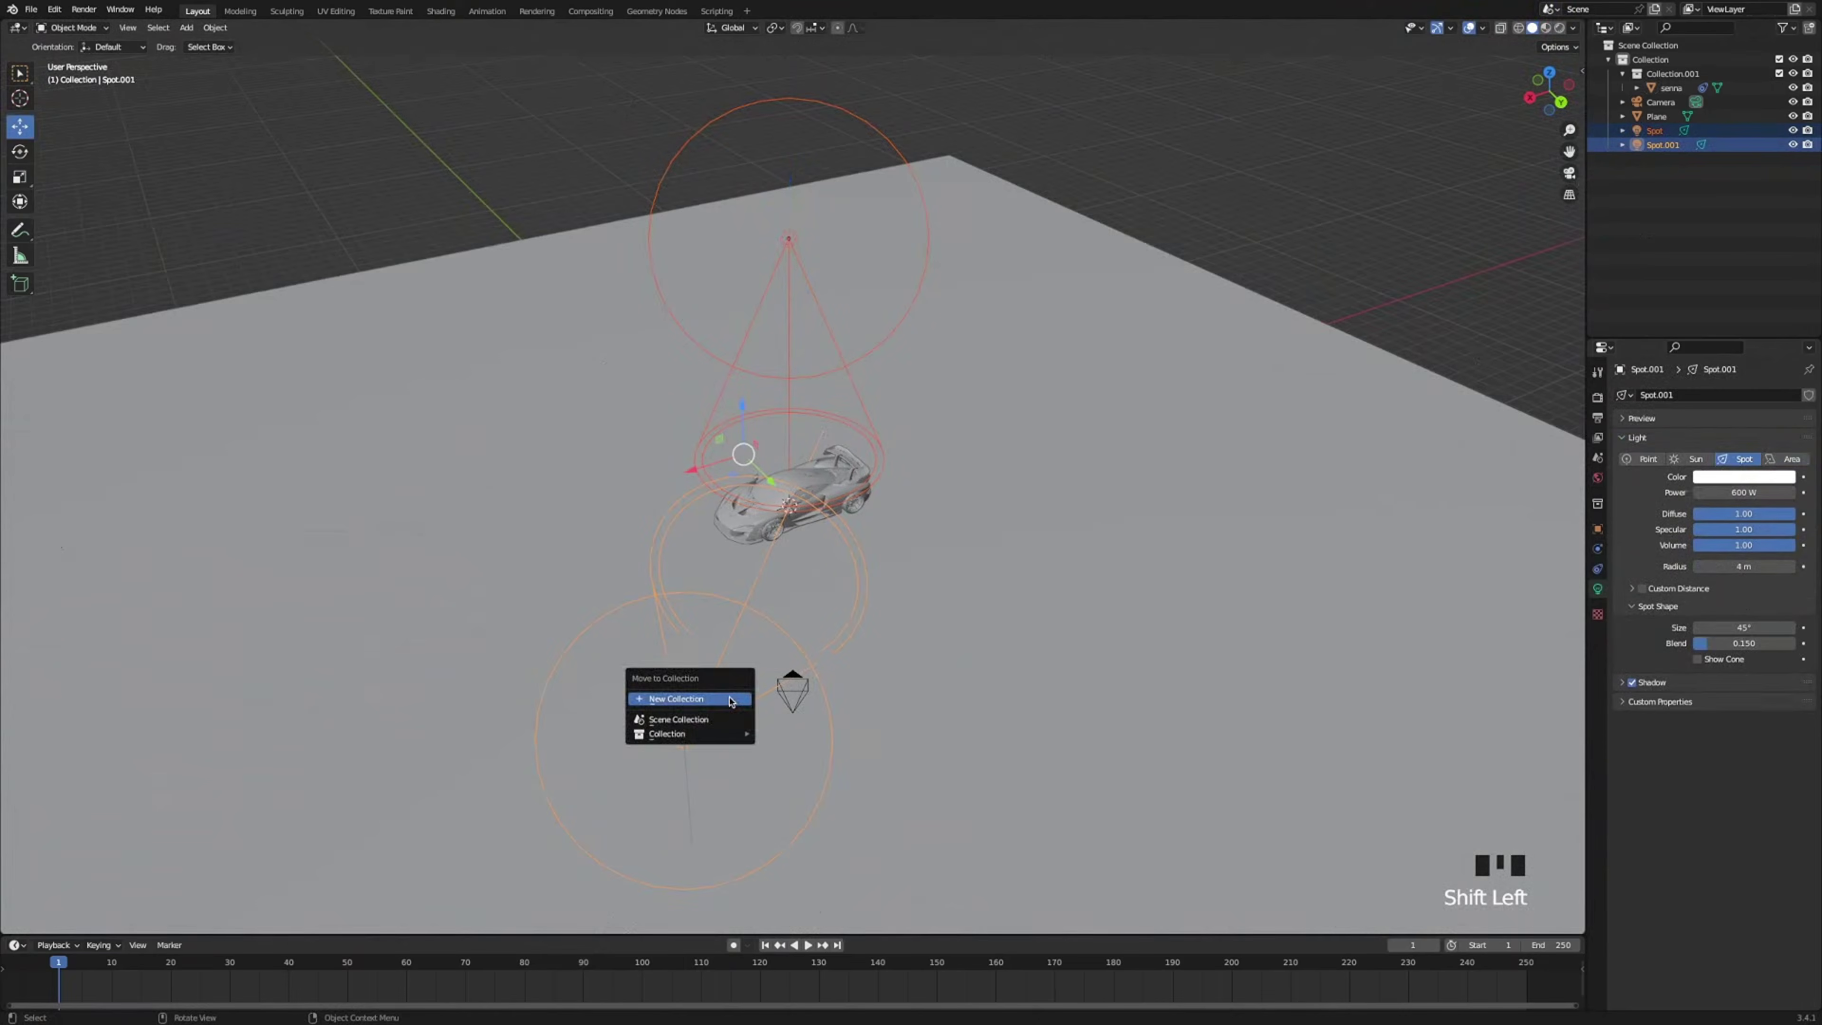
pyautogui.click(730, 699)
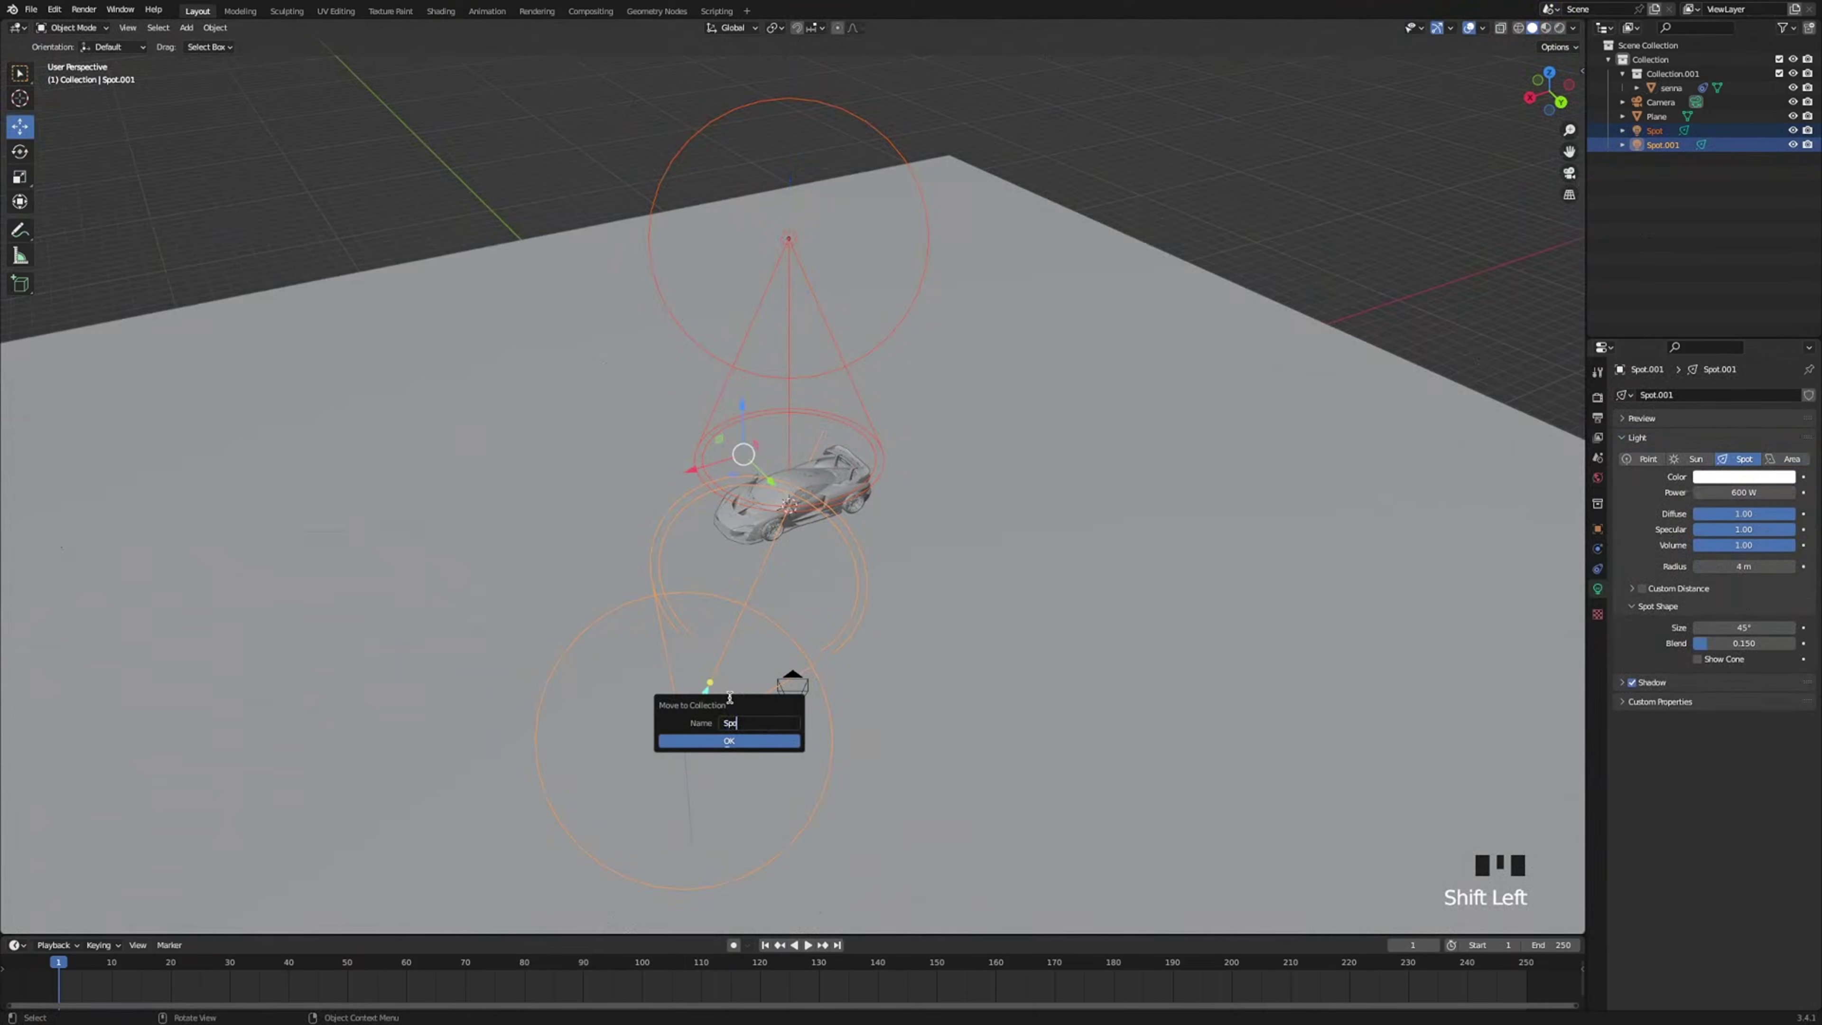
pyautogui.click(735, 740)
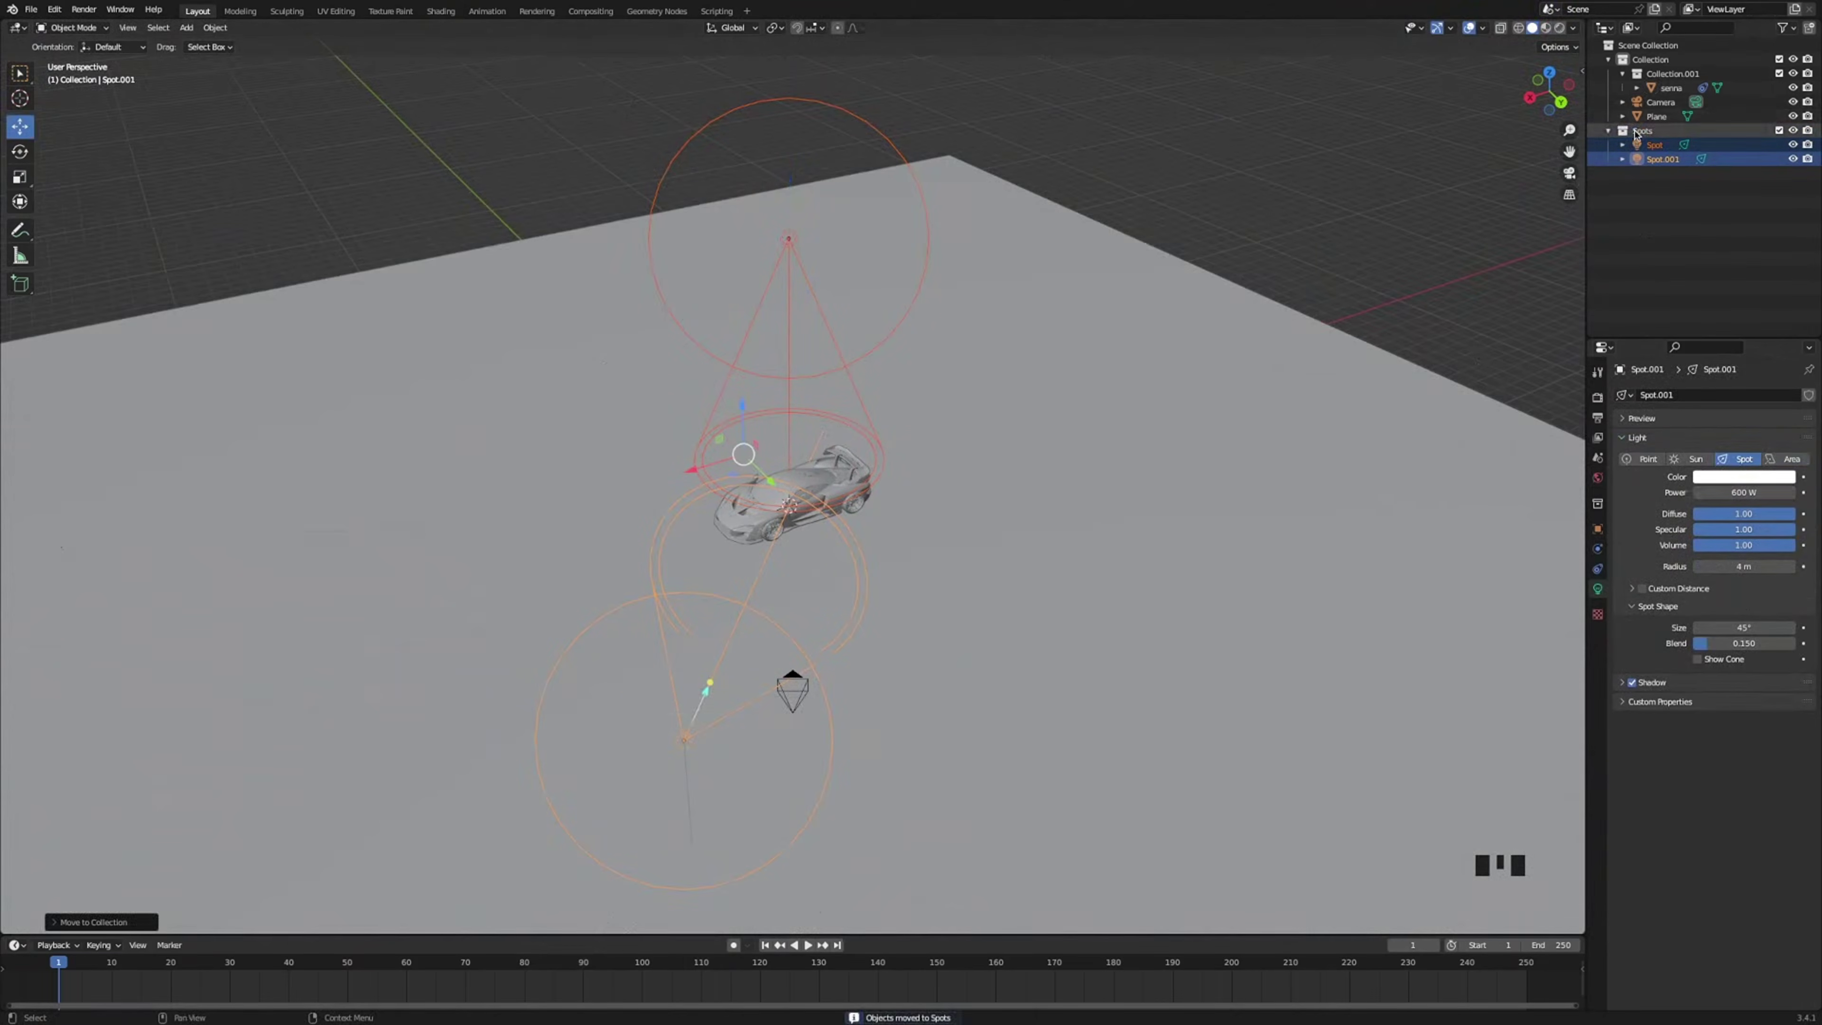
pyautogui.click(1605, 132)
pyautogui.click(1792, 131)
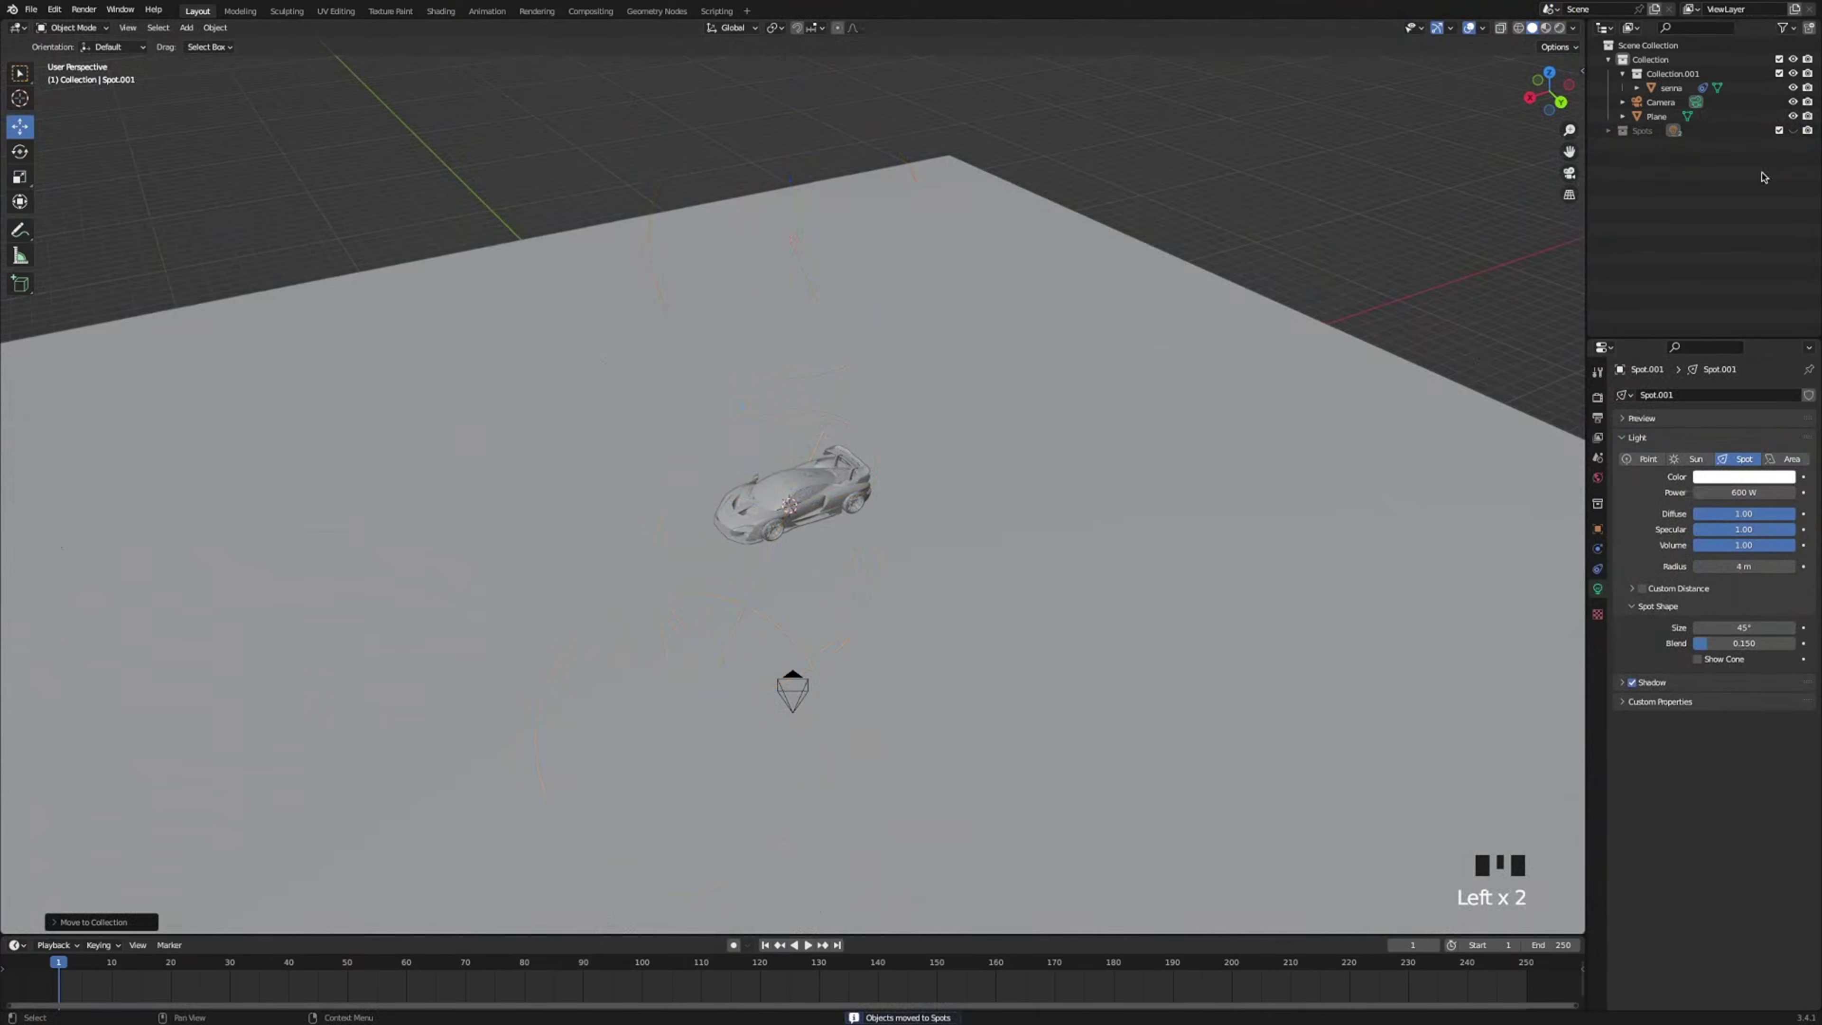
# Add a point light and raise it to just above the car's roof.
pyautogui.scroll(10, 596, 414)
pyautogui.scroll(-2, 763, 477)
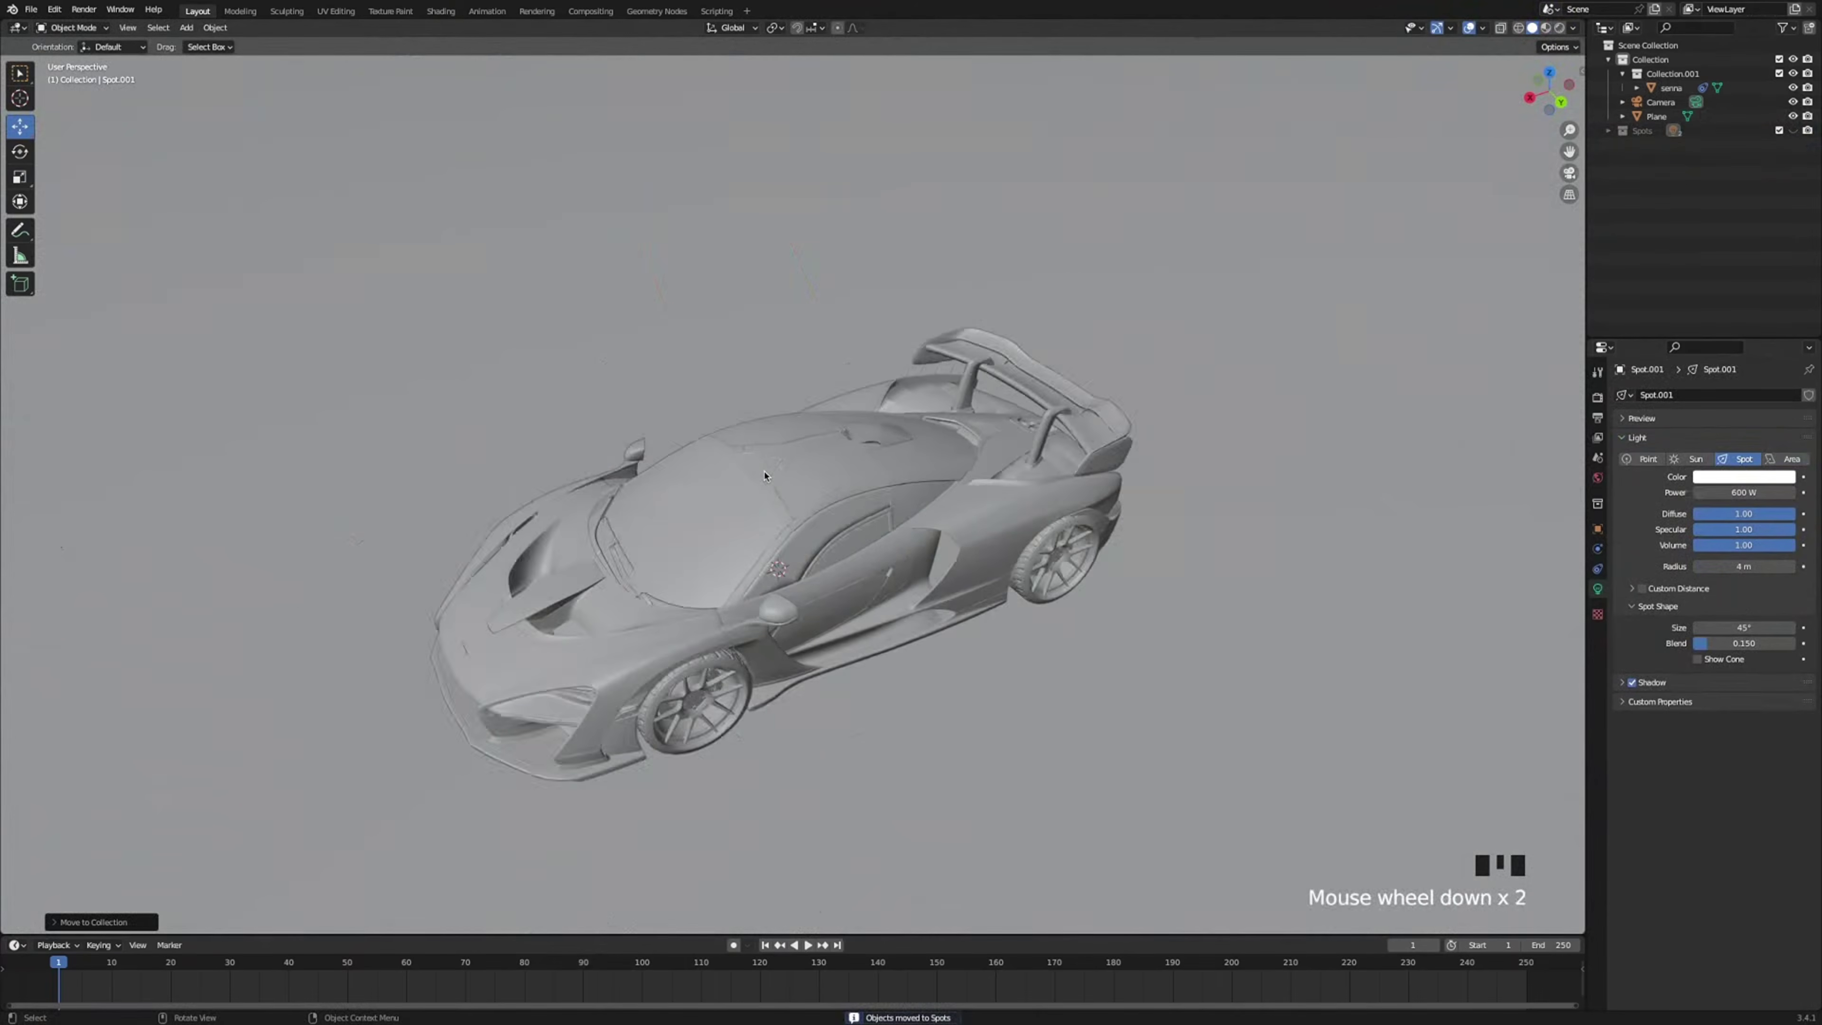
pyautogui.hotkey('shift', 'a')
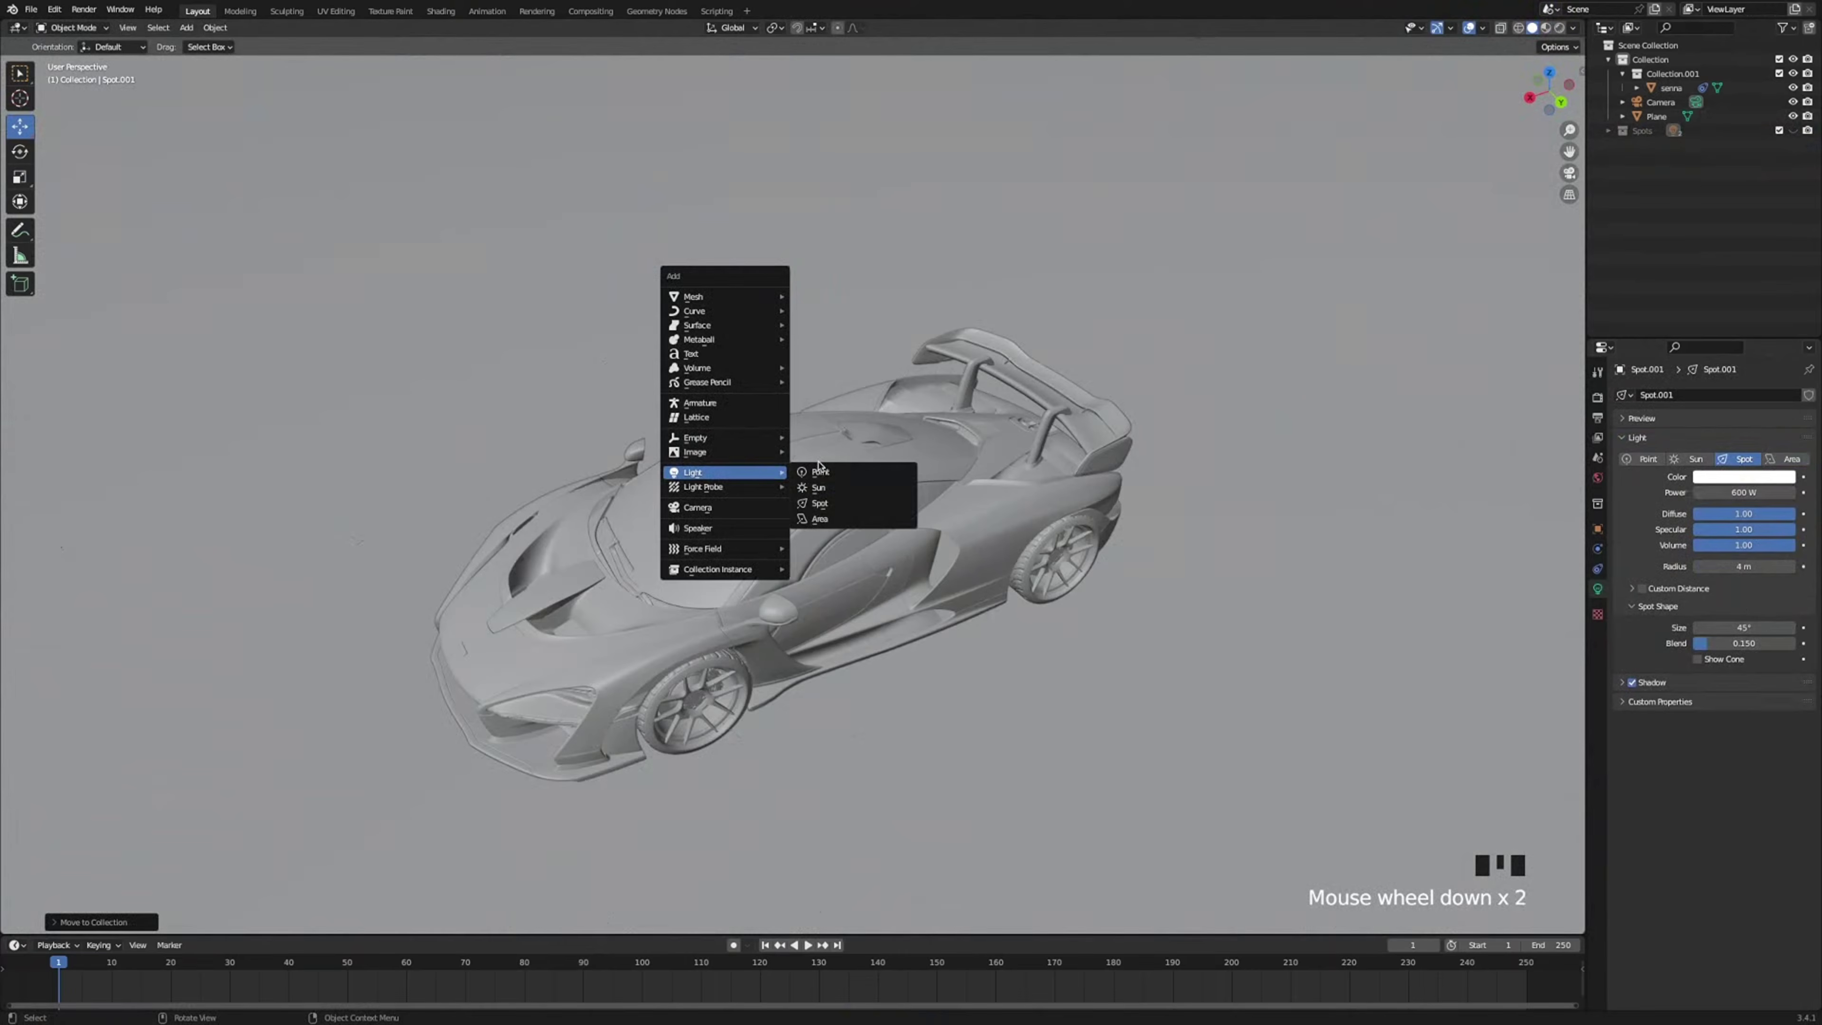
pyautogui.click(820, 472)
pyautogui.moveTo(789, 546); pyautogui.dragTo(760, 575, button='middle')
pyautogui.moveTo(750, 588); pyautogui.dragTo(746, 413)
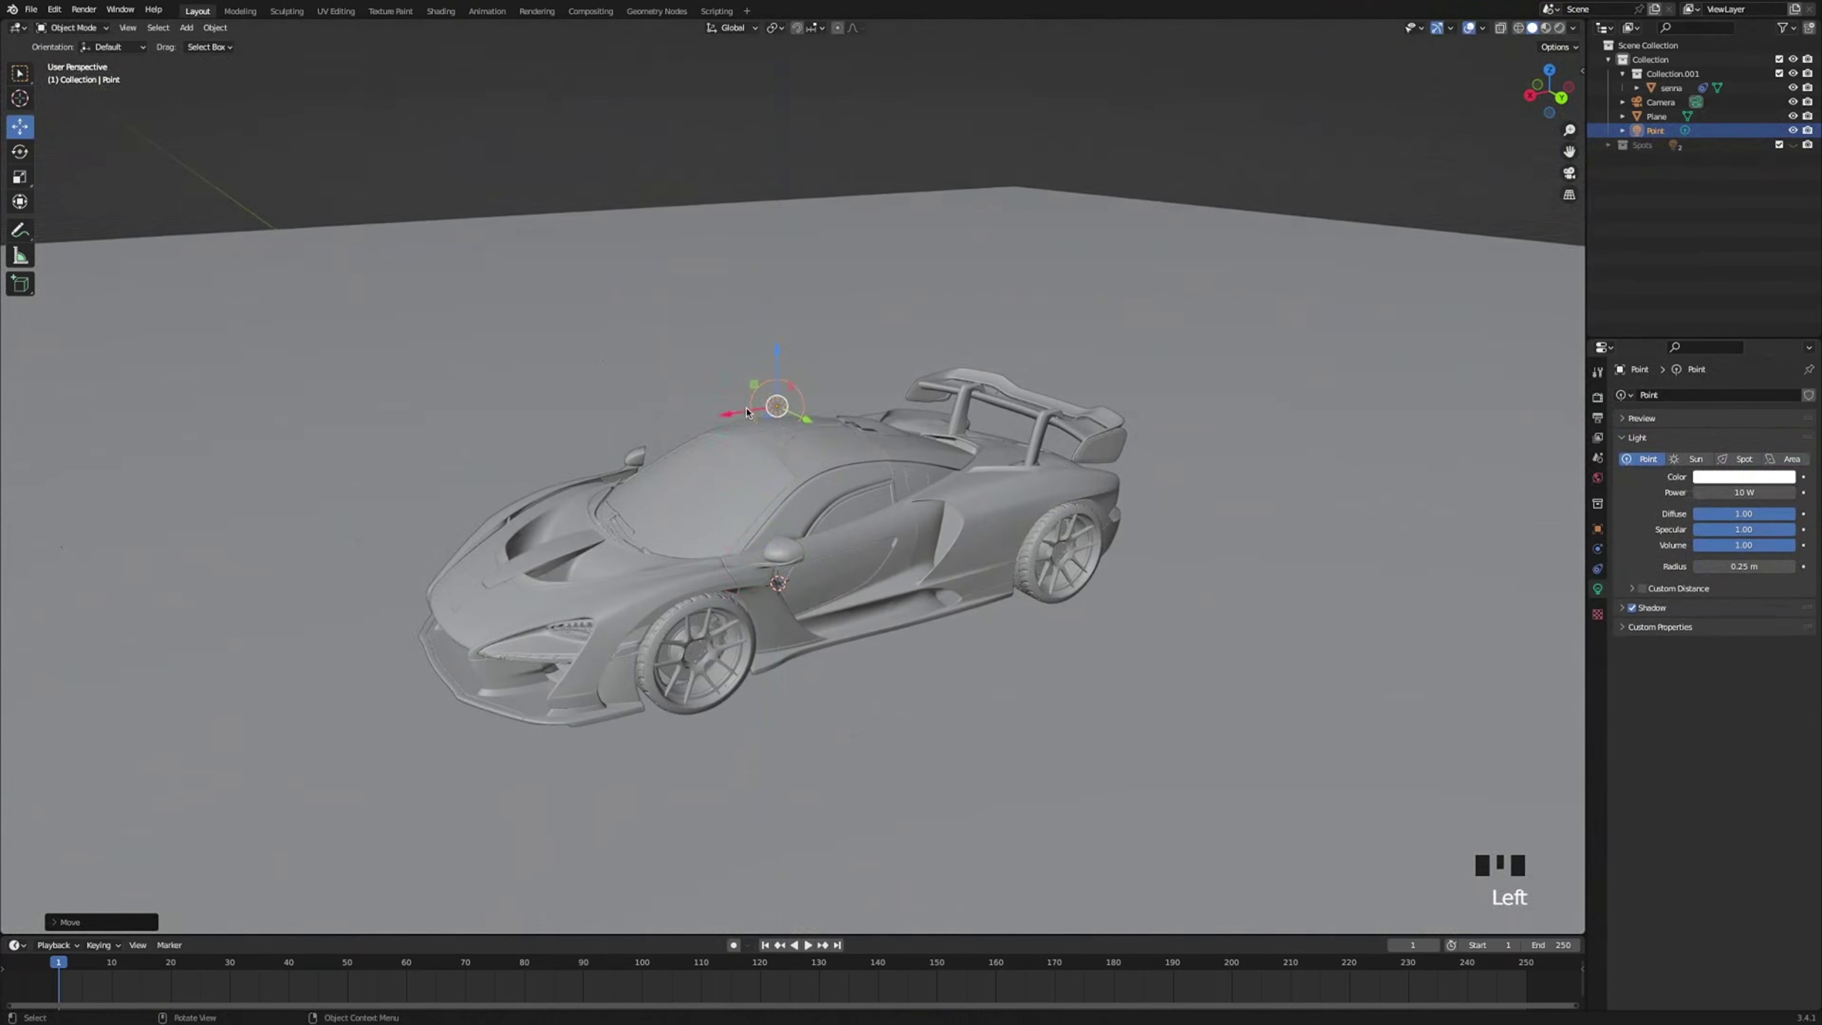
# Duplicate the roof point light twice, placing the copies above the car's windshield and hood.
pyautogui.click(1530, 94)
pyautogui.moveTo(1550, 94); pyautogui.dragTo(1542, 118)
pyautogui.hotkey('shift', 'd')
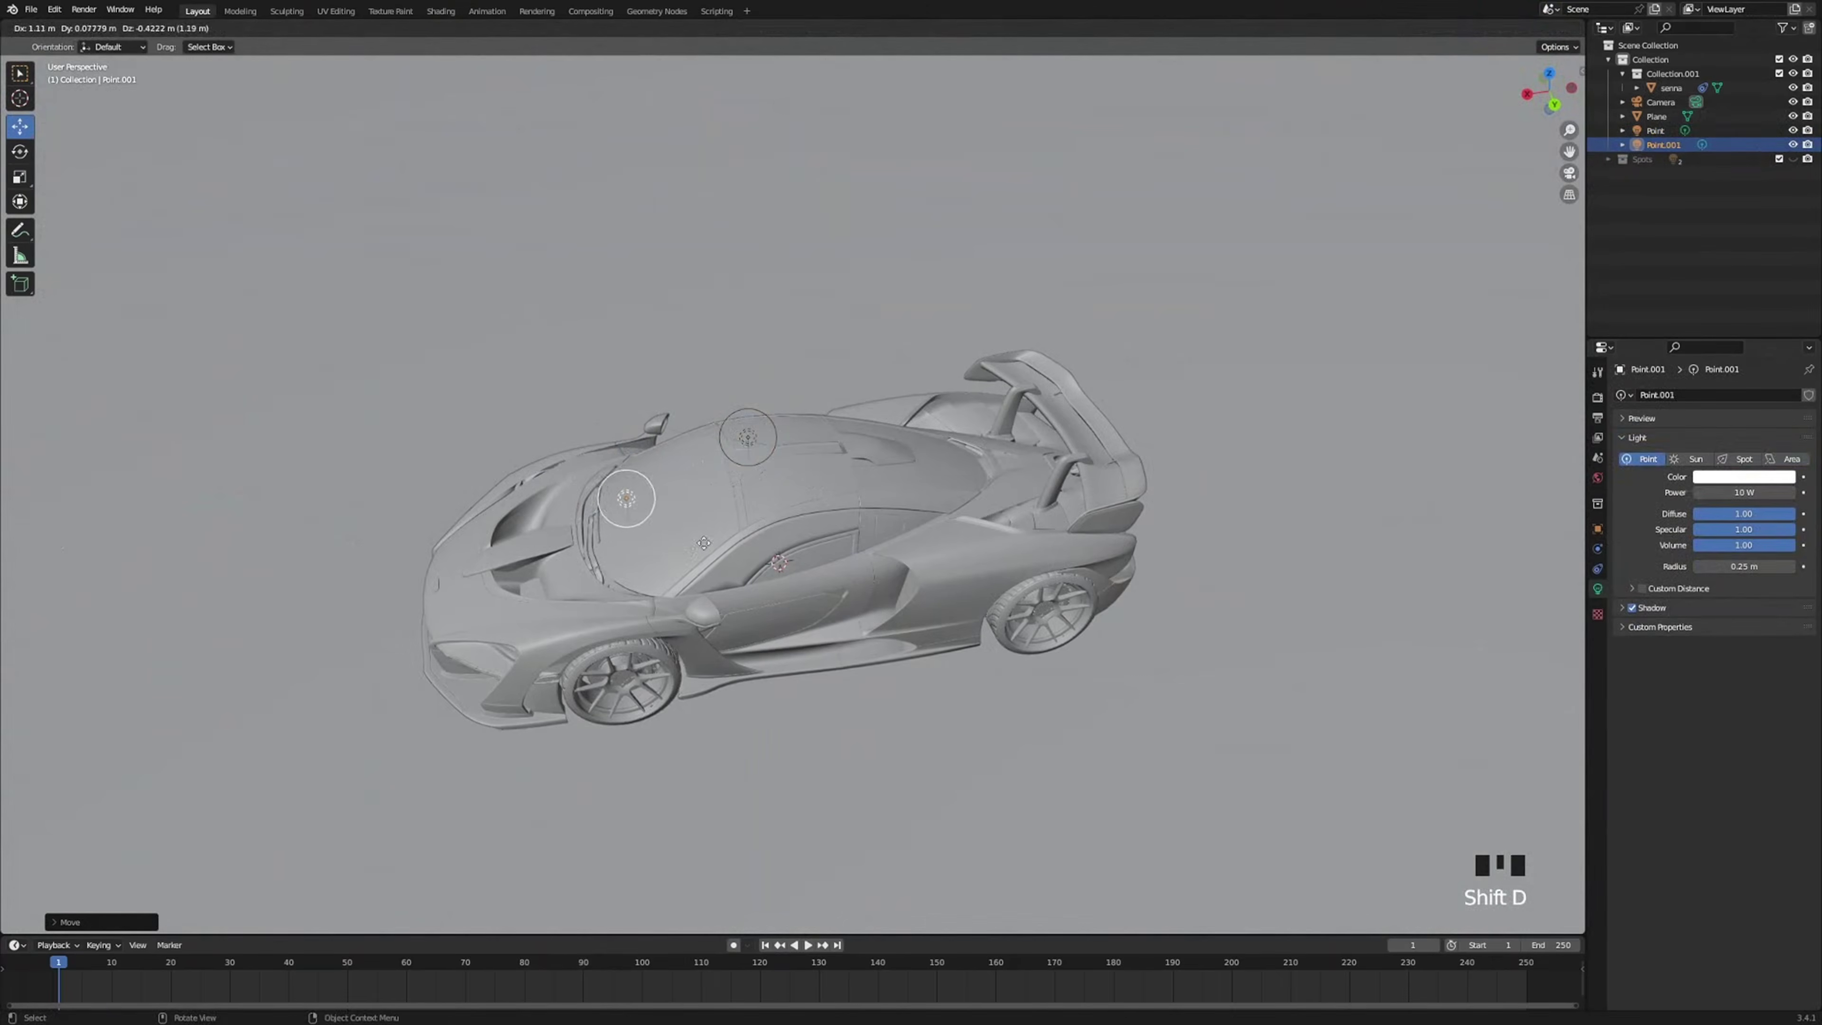
pyautogui.hotkey('shift', 'd')
pyautogui.click(495, 545)
# Duplicate another point light to just above the engine area near the rear wing and fine-tune the overhead light placement.
pyautogui.hotkey('shift', 'd')
pyautogui.moveTo(847, 431); pyautogui.dragTo(932, 493, button='middle')
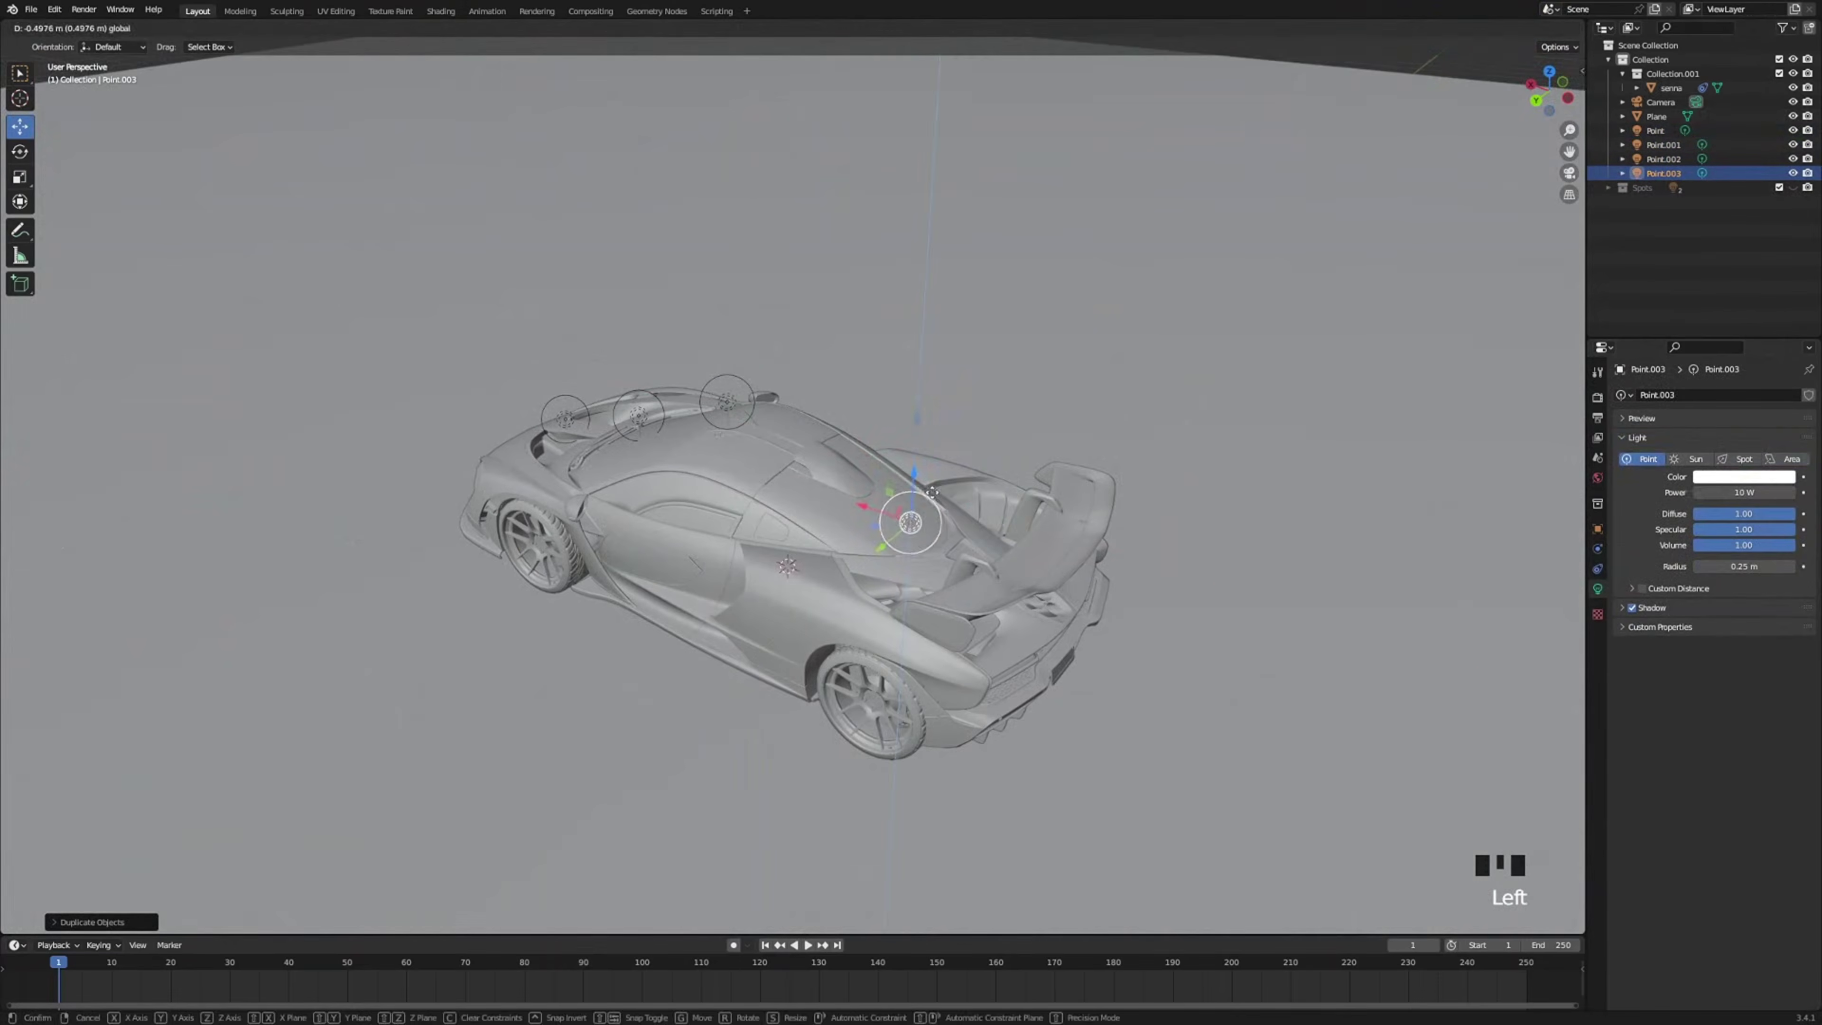
pyautogui.click(932, 493)
pyautogui.click(1531, 84)
pyautogui.moveTo(1549, 90); pyautogui.dragTo(1549, 118)
pyautogui.click(687, 529)
pyautogui.moveTo(670, 539); pyautogui.dragTo(664, 544)
pyautogui.moveTo(664, 544); pyautogui.dragTo(667, 473, button='middle')
# Duplicate the hood light twice, placing one copy low beside the near front wheel and another beside the near rear wheel.
pyautogui.click(547, 564)
pyautogui.moveTo(535, 567); pyautogui.dragTo(502, 618, button='middle')
pyautogui.hotkey('shift', 'd')
pyautogui.click(610, 671)
pyautogui.moveTo(610, 671); pyautogui.dragTo(584, 718)
pyautogui.moveTo(585, 718); pyautogui.dragTo(522, 640, button='middle')
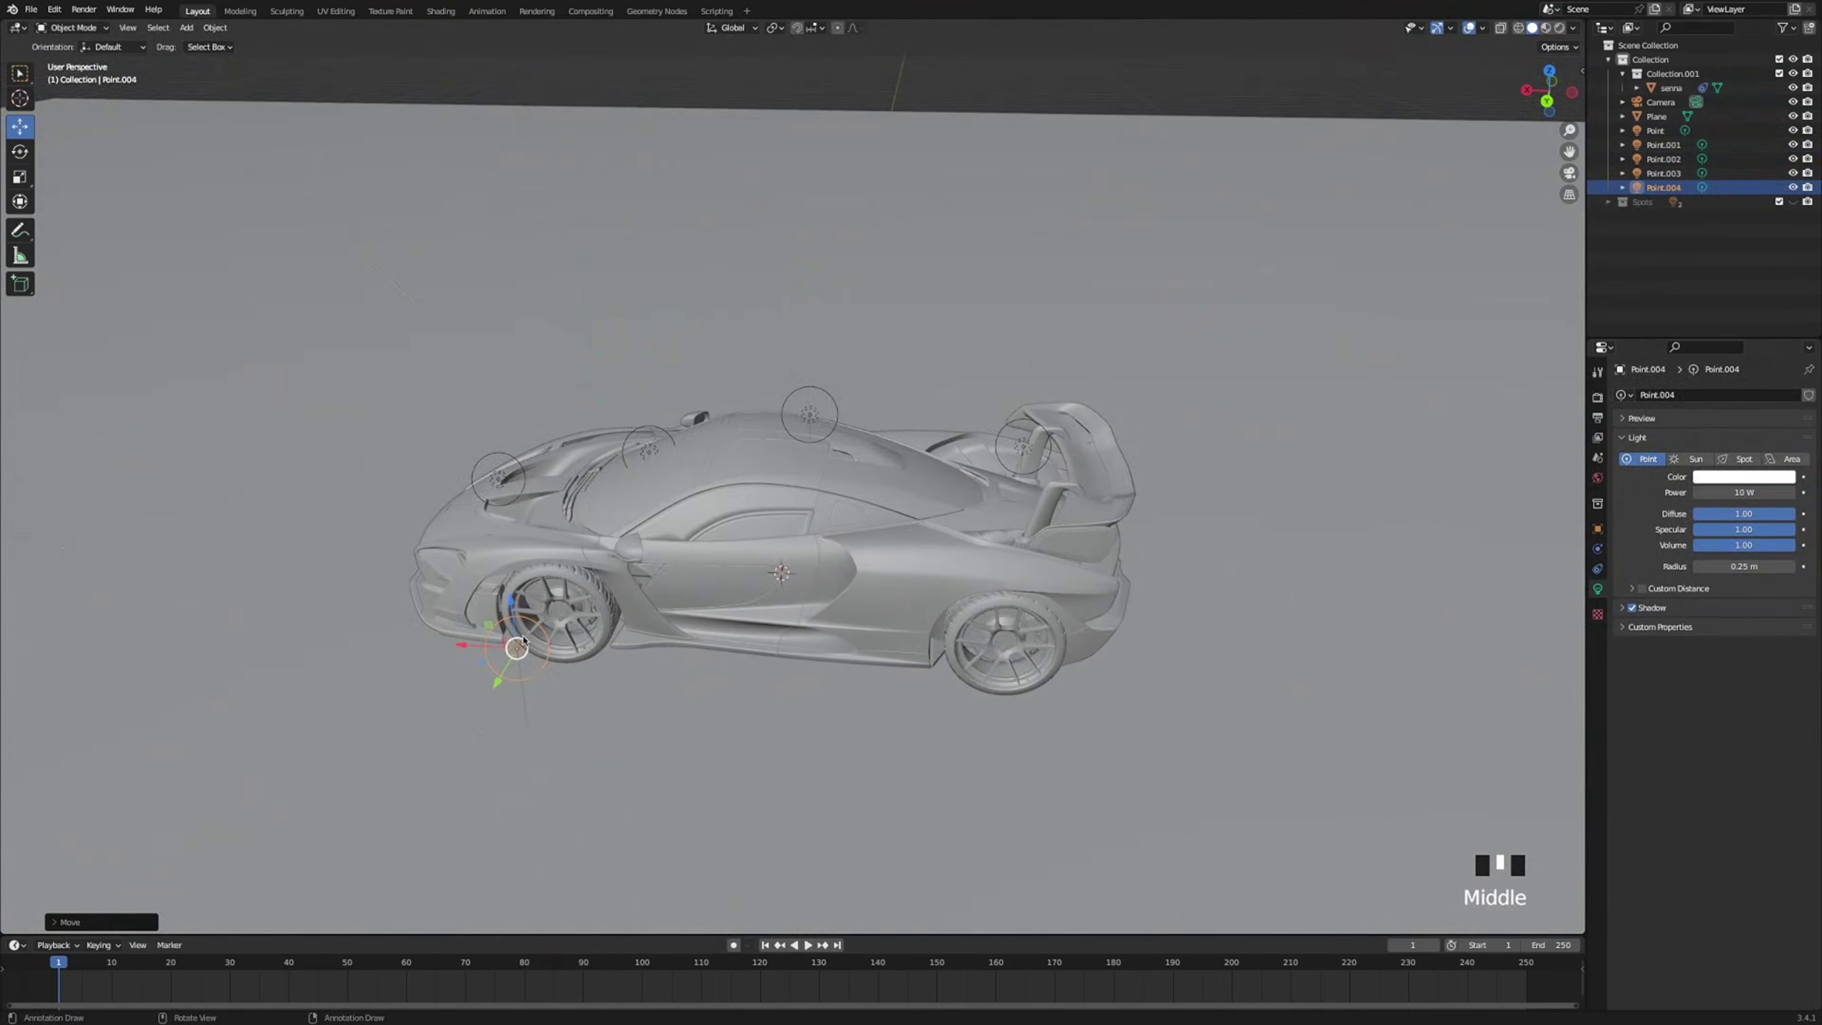
pyautogui.hotkey('shift', 'd')
pyautogui.click(986, 673)
pyautogui.moveTo(986, 673); pyautogui.dragTo(918, 739, button='middle')
# Duplicate both wheel-side point lights together along the Y axis to the opposite side of the car.
pyautogui.keyDown('shift'); pyautogui.click(529, 712); pyautogui.keyUp('shift')
pyautogui.moveTo(529, 712); pyautogui.dragTo(718, 718, button='middle')
pyautogui.hotkey('shift', 'd')
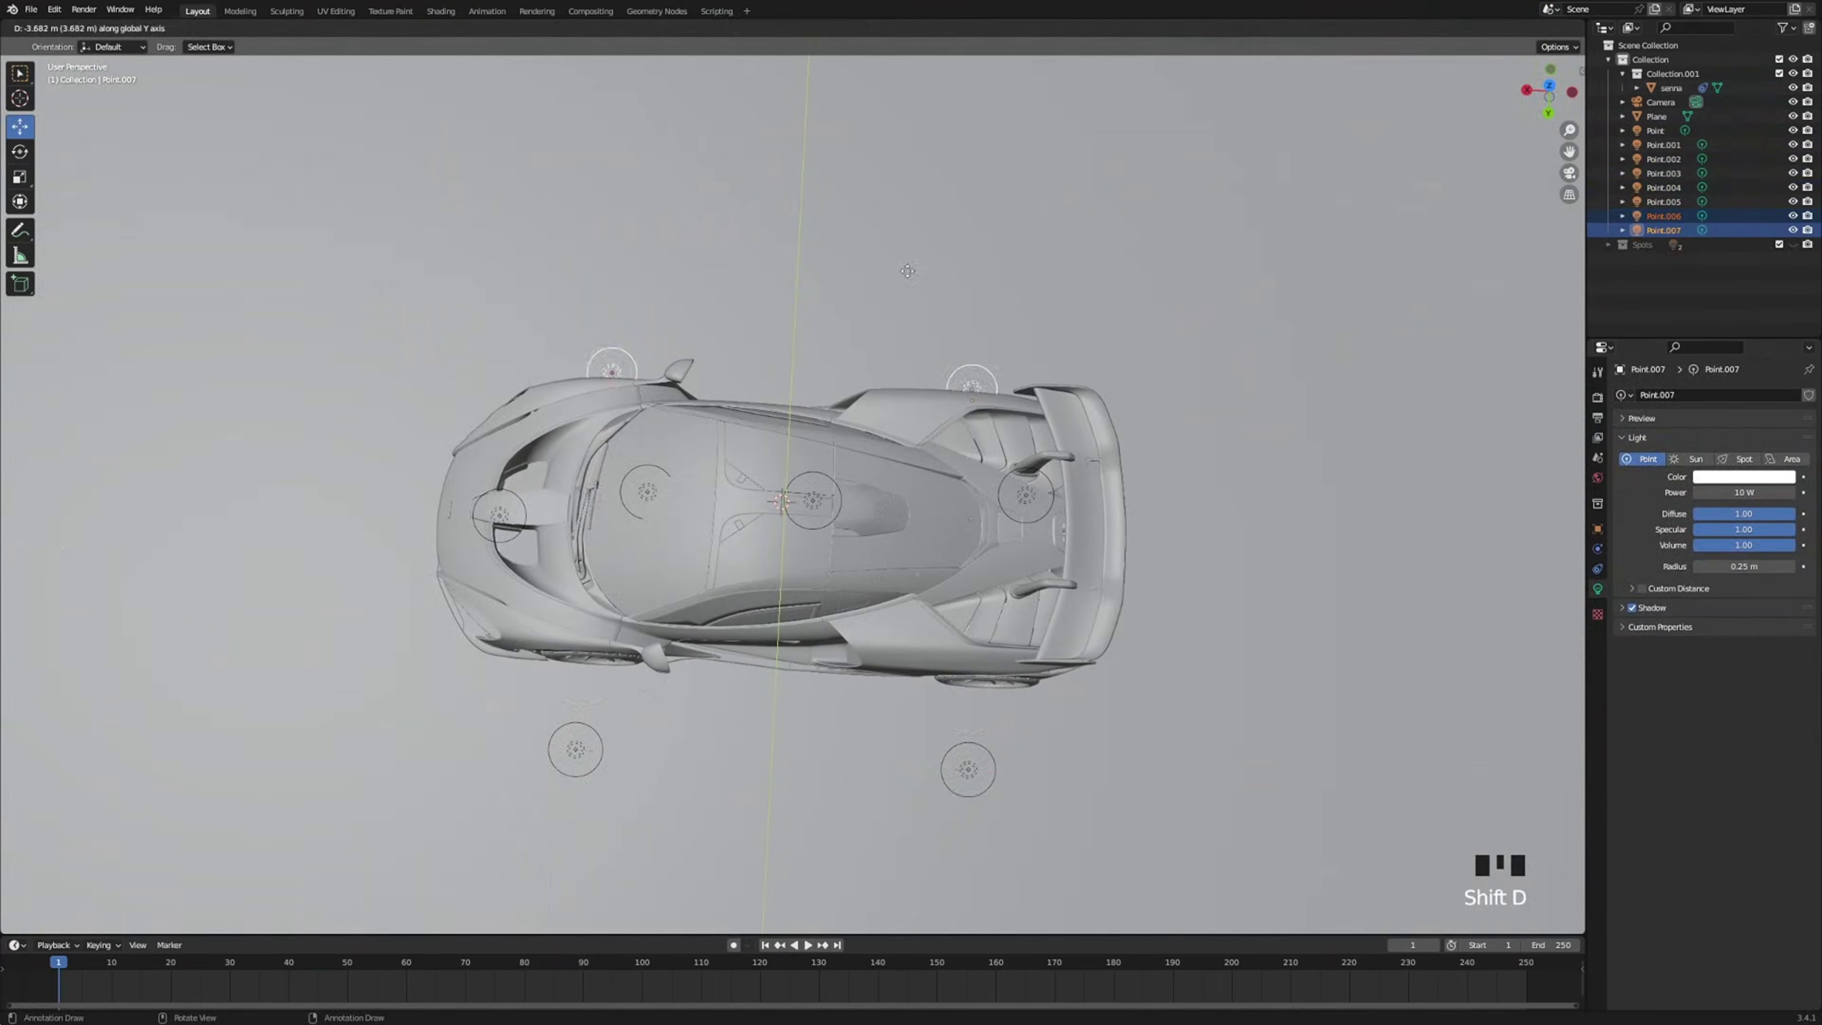
pyautogui.click(907, 253)
# Duplicate the hood light to low in front of the bumper, and copy that light to behind the car.
pyautogui.click(500, 515)
pyautogui.hotkey('shift', 'd')
pyautogui.click(393, 511)
pyautogui.moveTo(393, 511); pyautogui.dragTo(387, 323, button='middle')
pyautogui.moveTo(288, 434); pyautogui.dragTo(294, 484)
pyautogui.hotkey('shift', 'd')
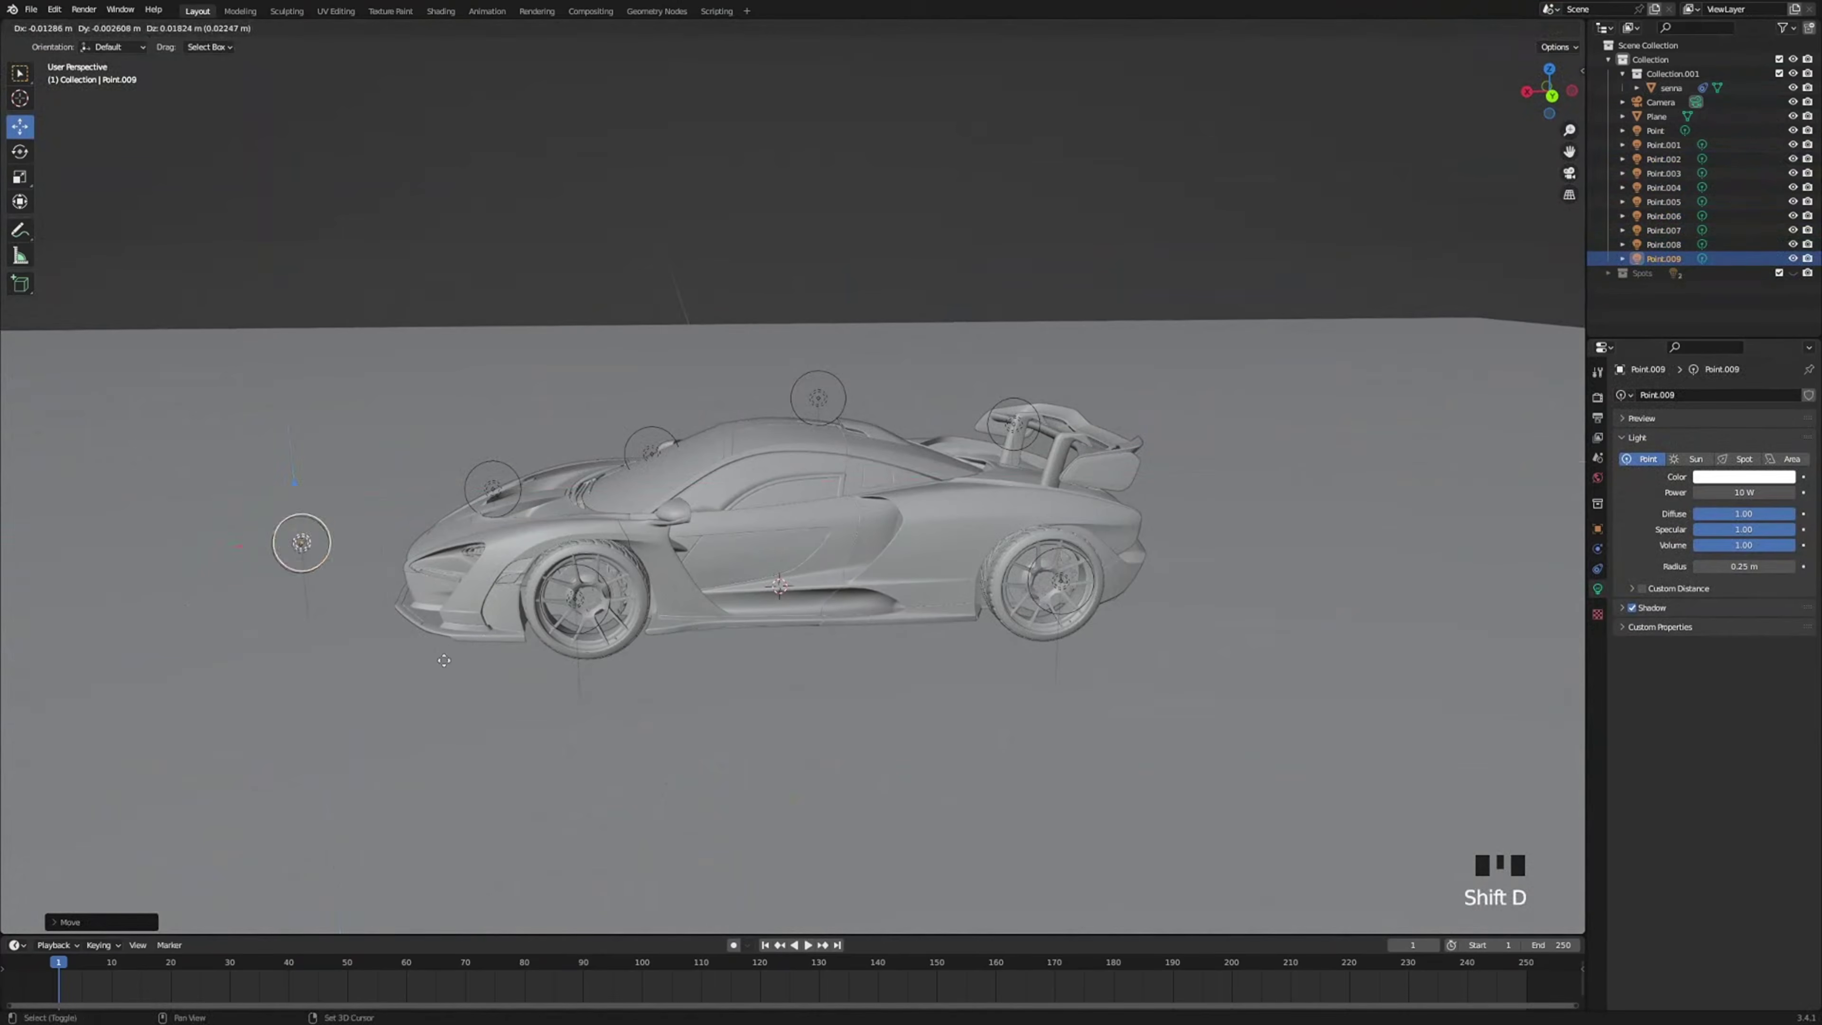
pyautogui.click(1171, 517)
pyautogui.click(1025, 224)
pyautogui.moveTo(1025, 224); pyautogui.dragTo(1052, 235, button='middle')
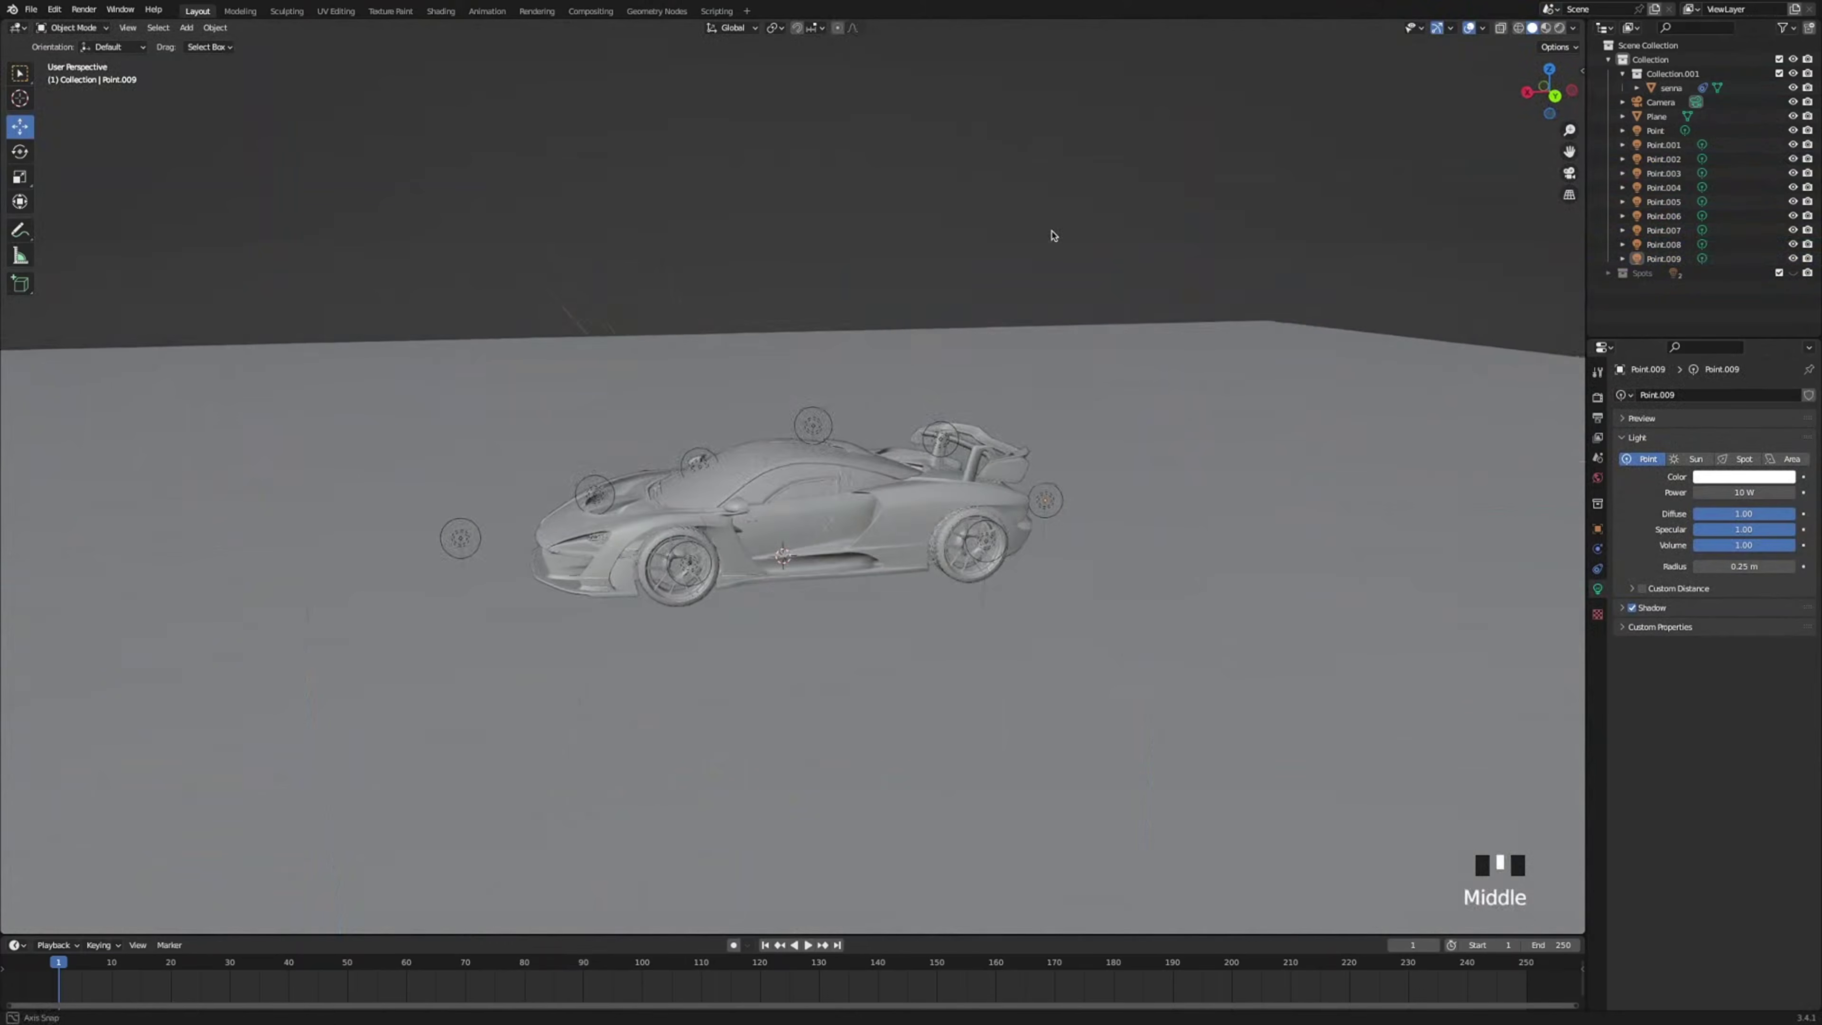
# Switch the viewport to Material Preview and make the Spots collection visible again.
pyautogui.scroll(1, 1051, 236)
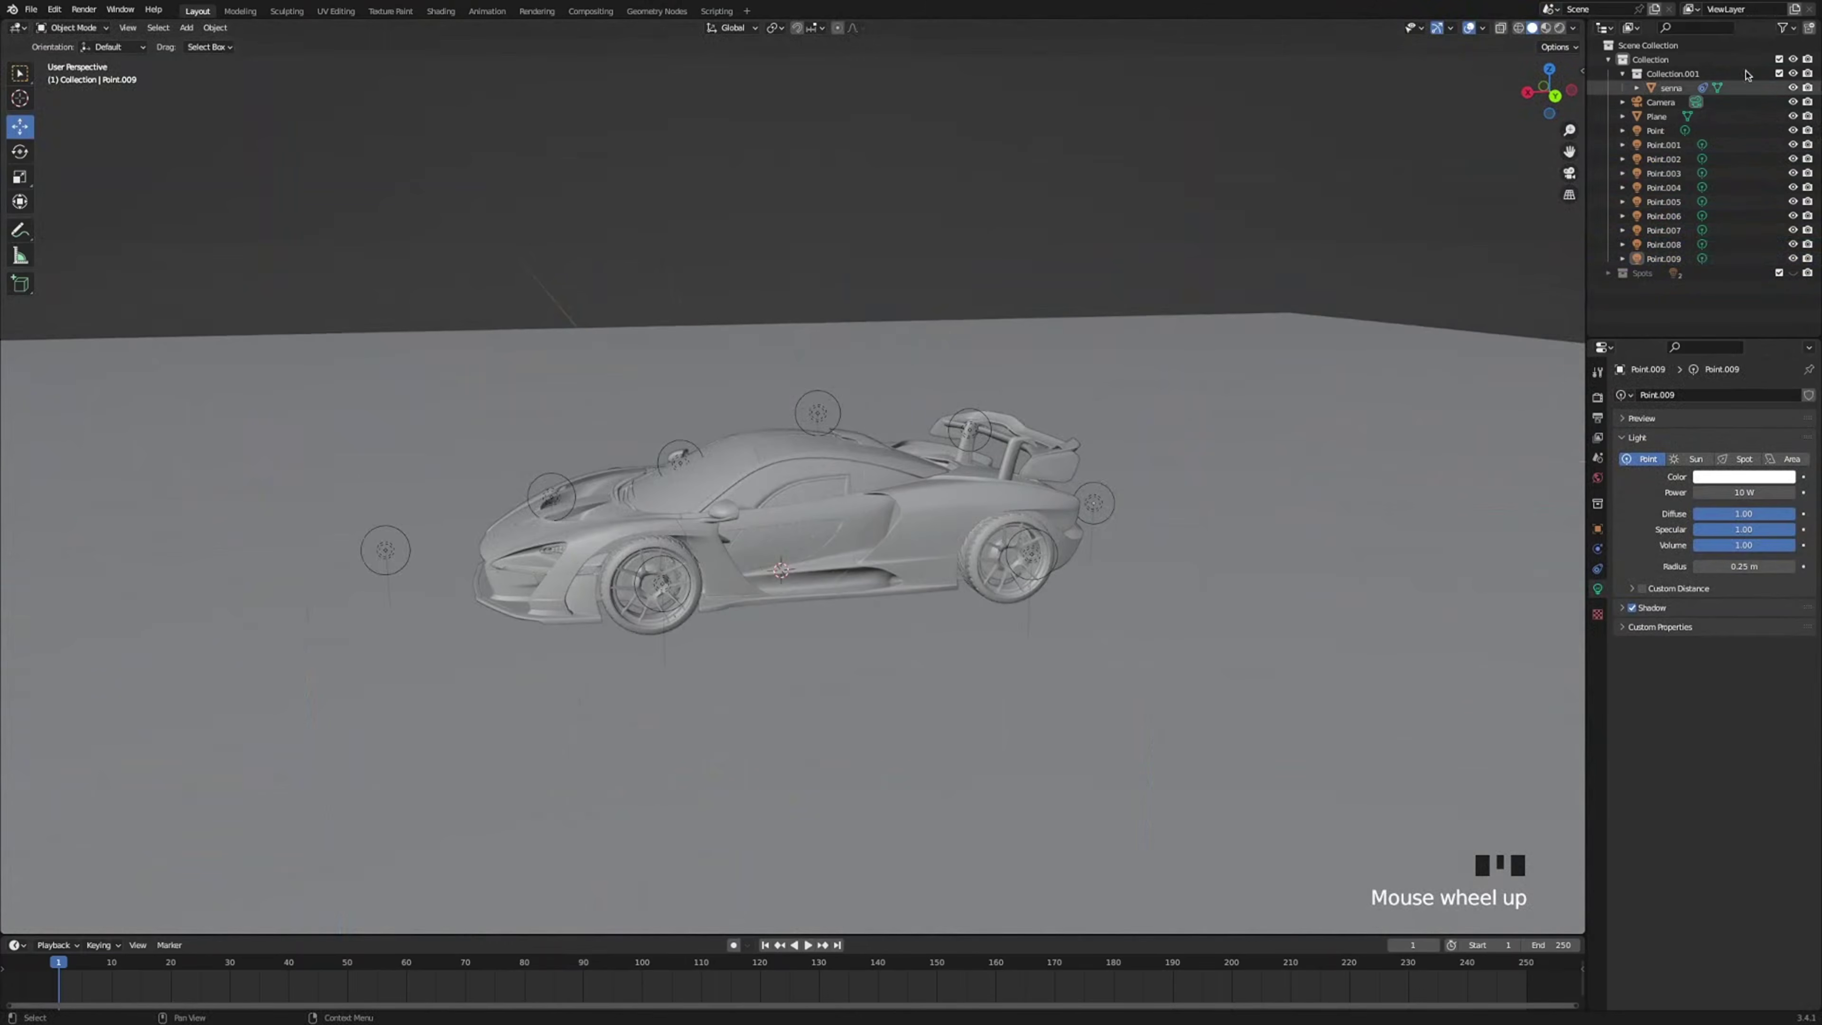
pyautogui.click(1547, 27)
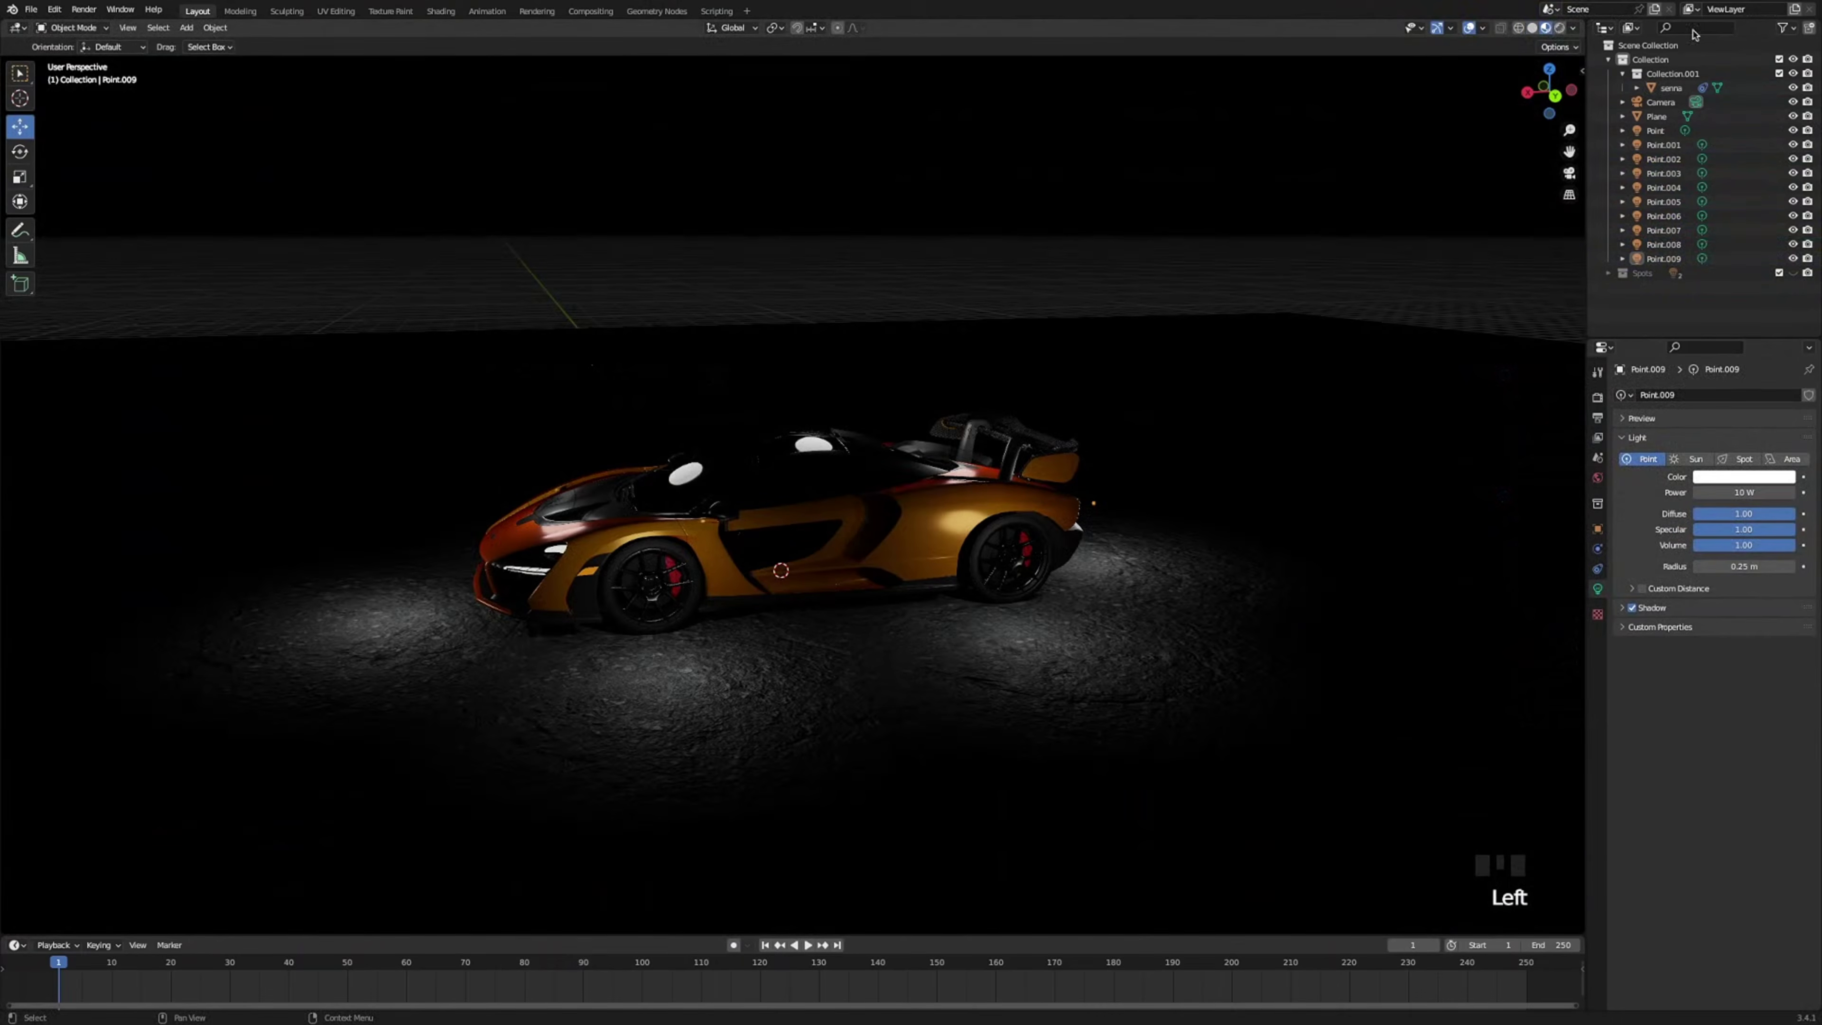
pyautogui.click(1793, 273)
pyautogui.moveTo(922, 434); pyautogui.dragTo(791, 529, button='middle')
pyautogui.scroll(-2, 792, 529)
pyautogui.moveTo(1046, 409); pyautogui.dragTo(804, 446, button='middle')
# Set the power of the point lights above the windshield, hood and rear wing to 5 W each.
pyautogui.click(708, 477)
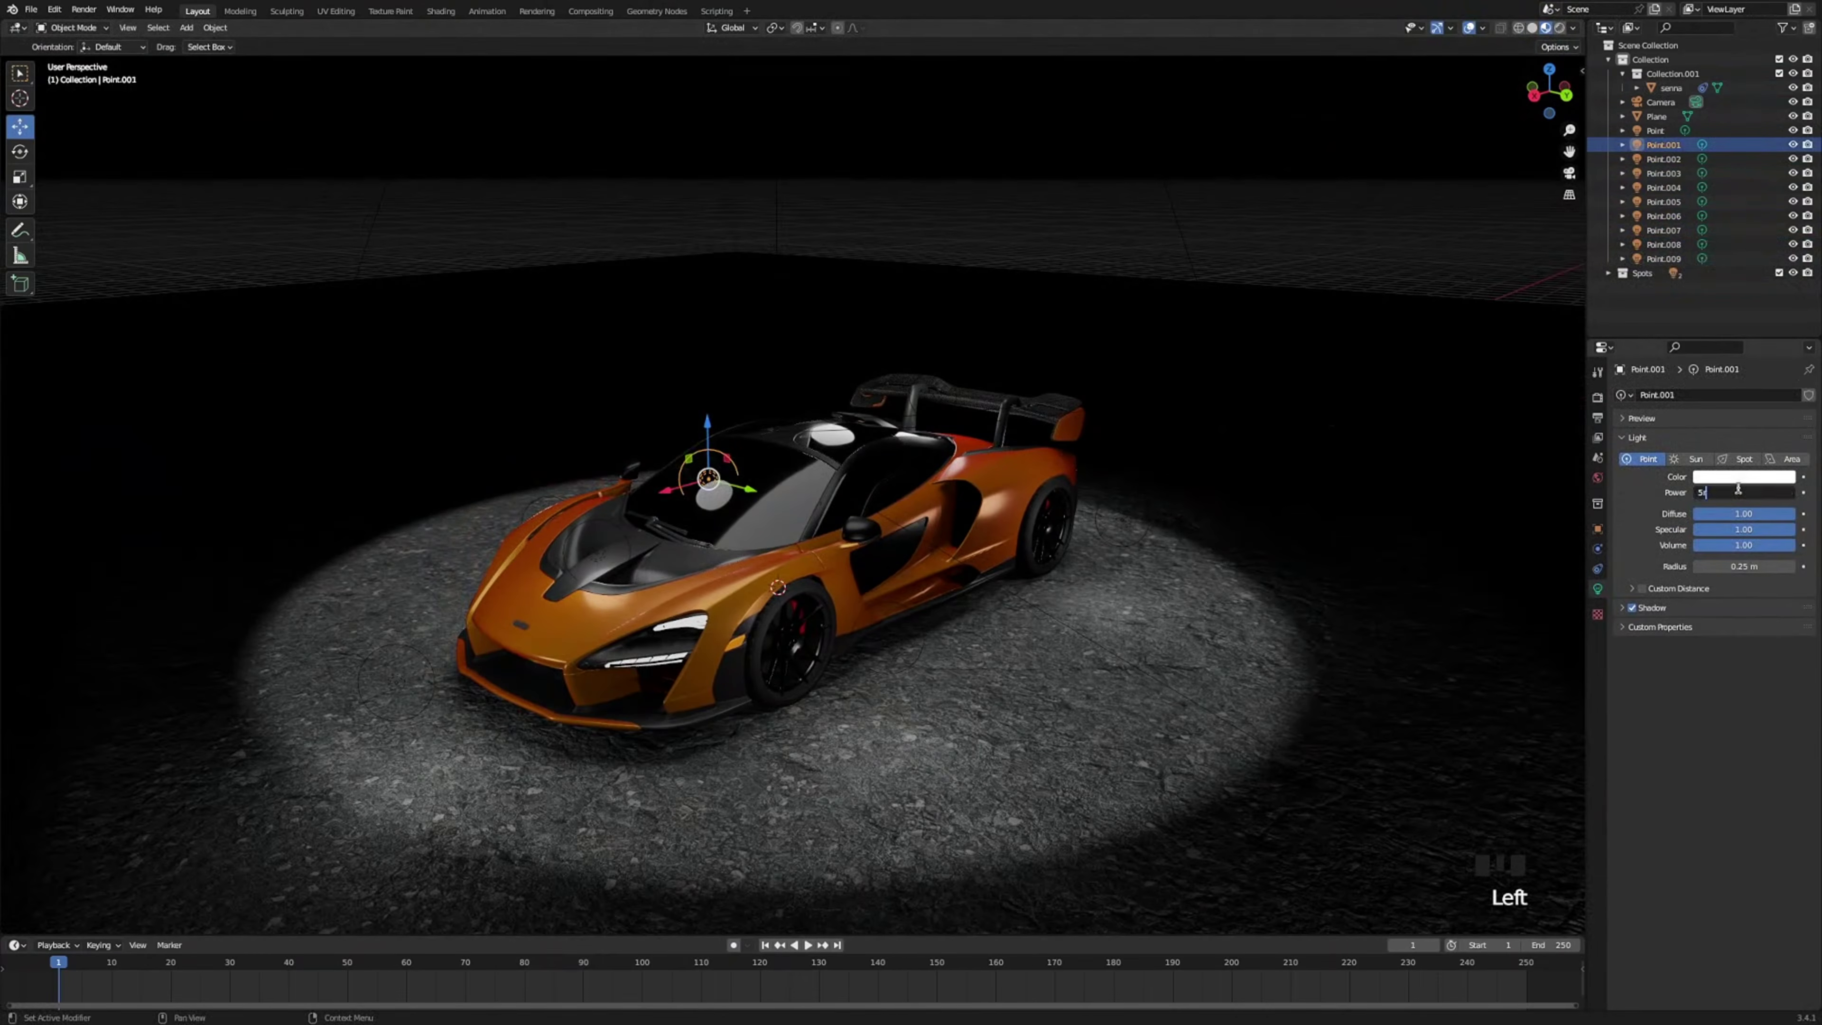
pyautogui.click(596, 553)
pyautogui.click(596, 553)
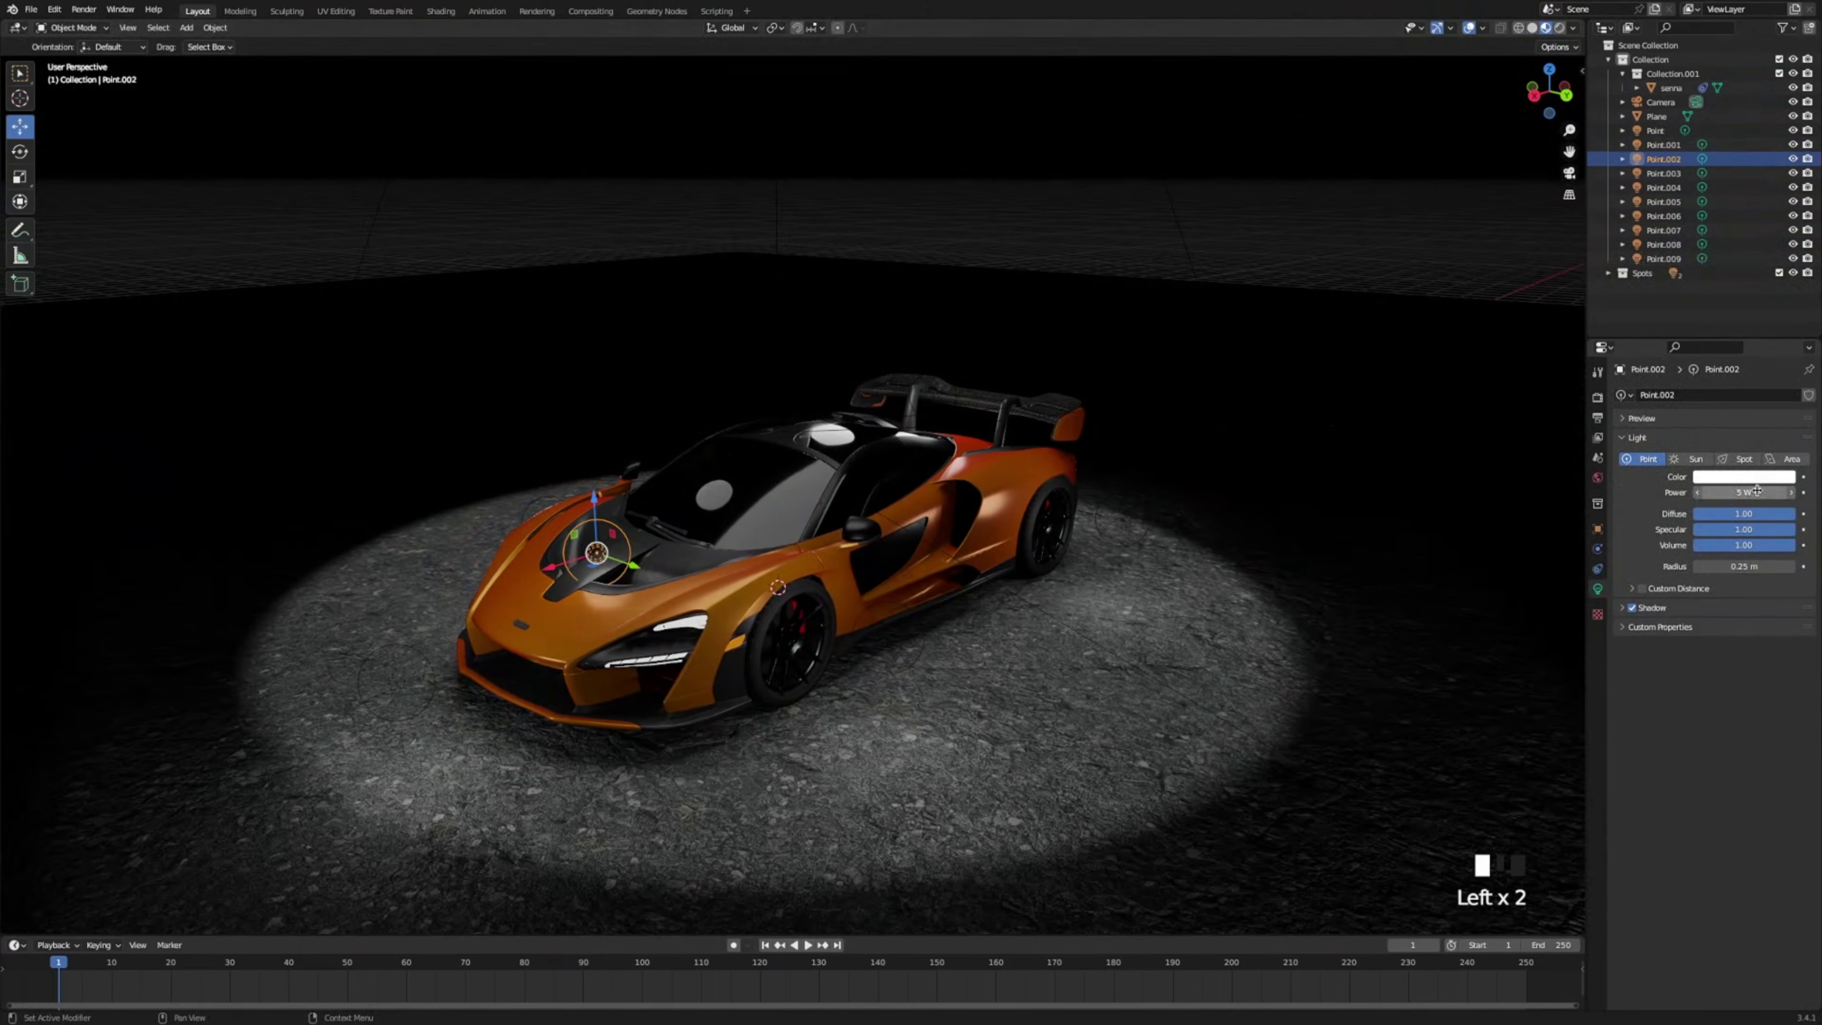
pyautogui.moveTo(596, 553); pyautogui.dragTo(1171, 451, button='middle')
pyautogui.click(1022, 441)
pyautogui.click(1745, 493)
pyautogui.write('5')
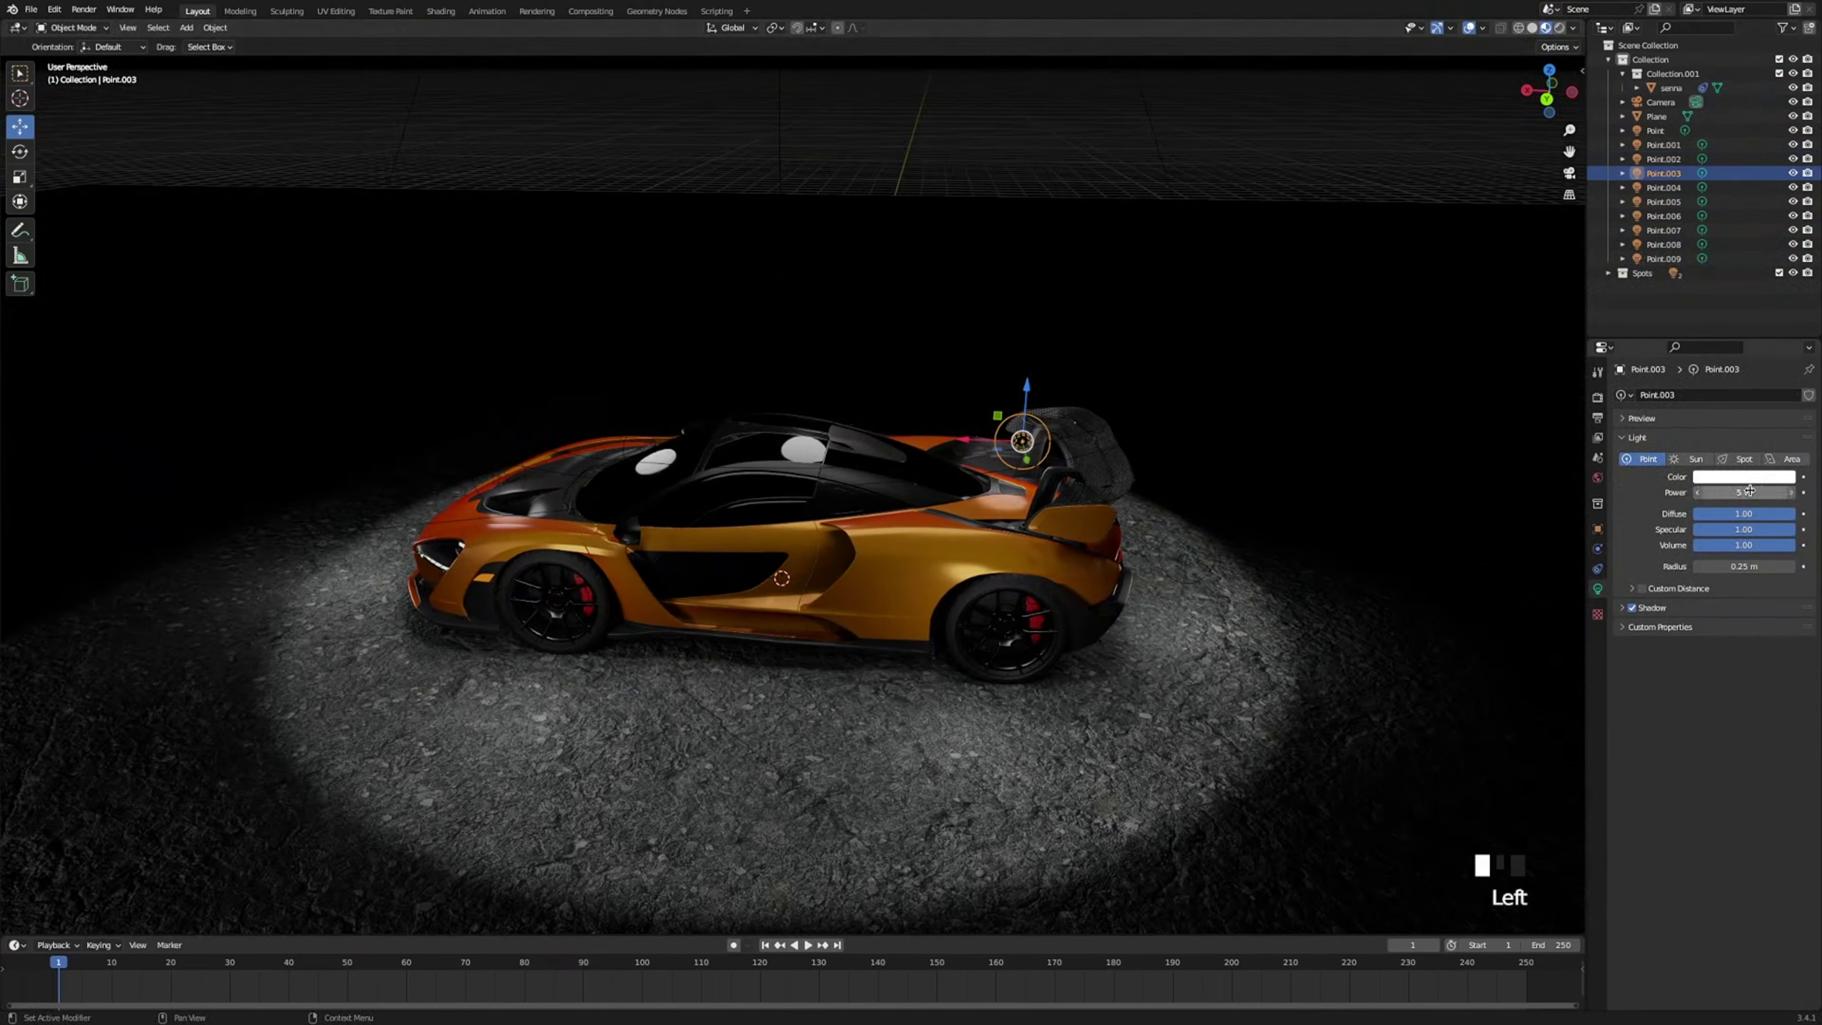
# View the car through the camera with viewport overlays hidden, the Select tool active and all objects deselected.
pyautogui.moveTo(932, 574); pyautogui.dragTo(862, 695, button='middle')
pyautogui.scroll(-3, 862, 696)
pyautogui.click(1570, 173)
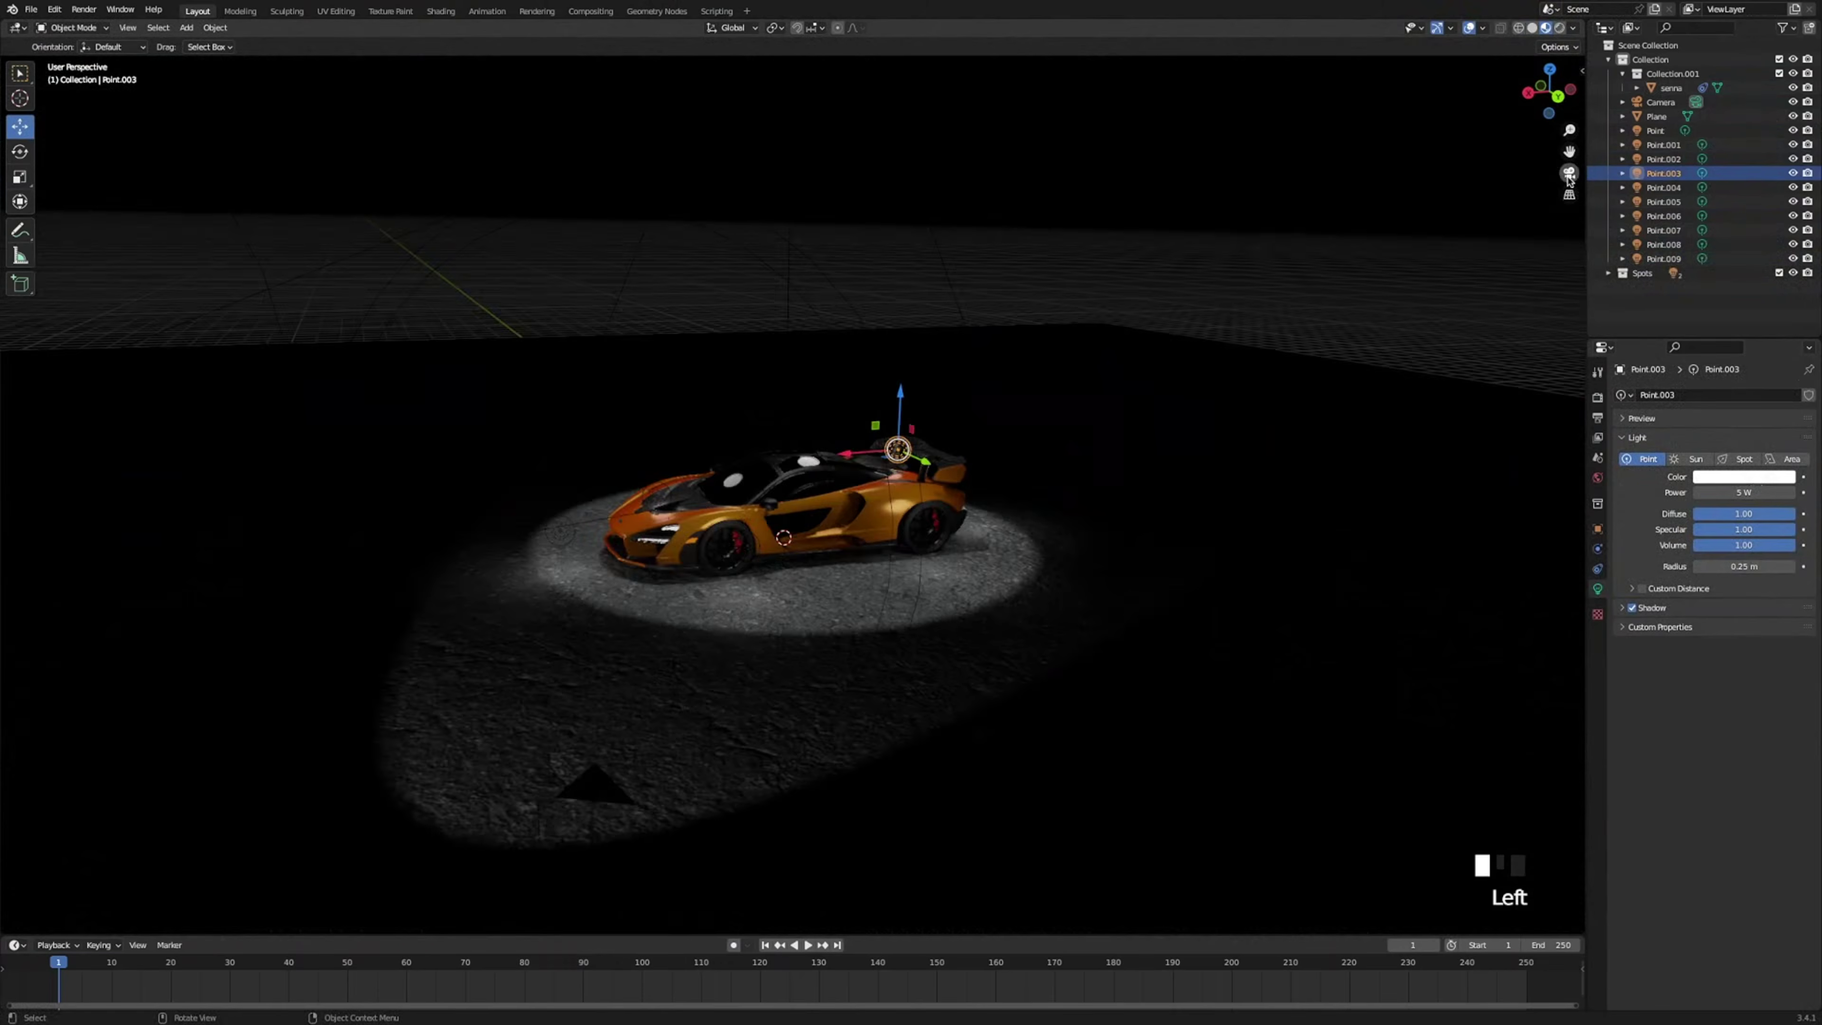
pyautogui.click(1469, 29)
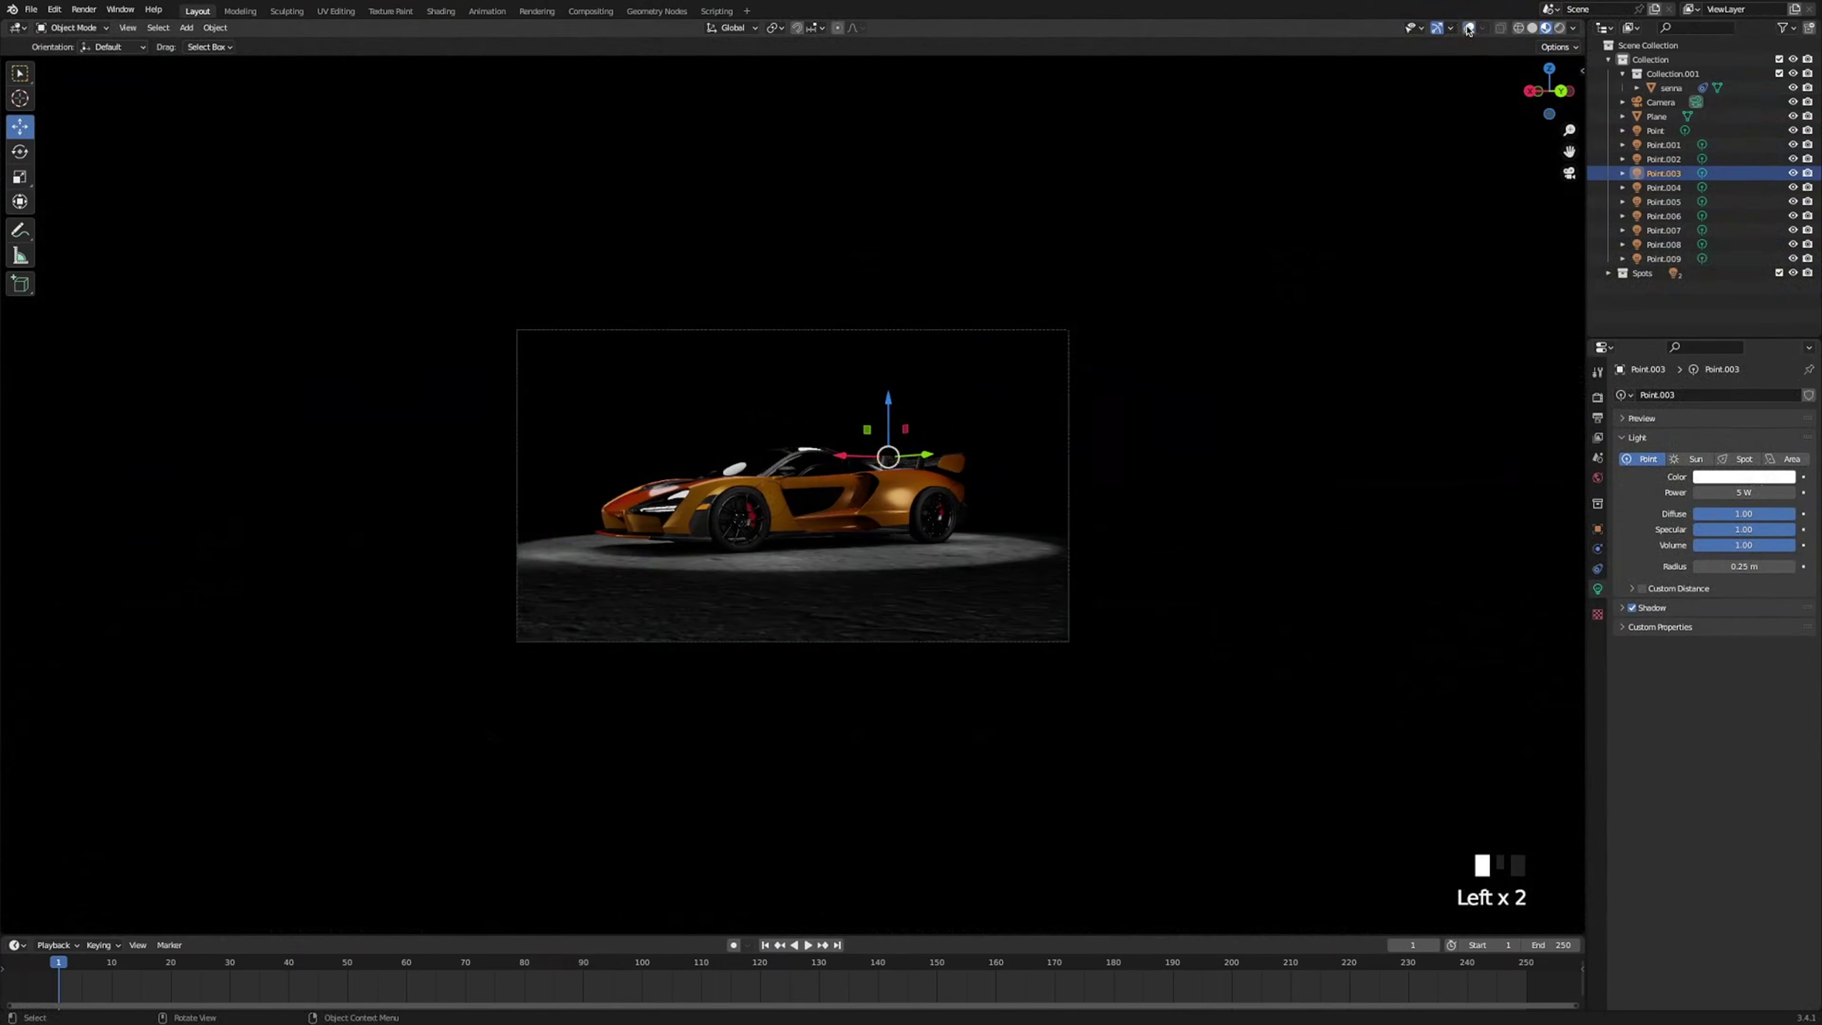
pyautogui.click(22, 78)
pyautogui.click(1013, 407)
pyautogui.scroll(3, 1028, 374)
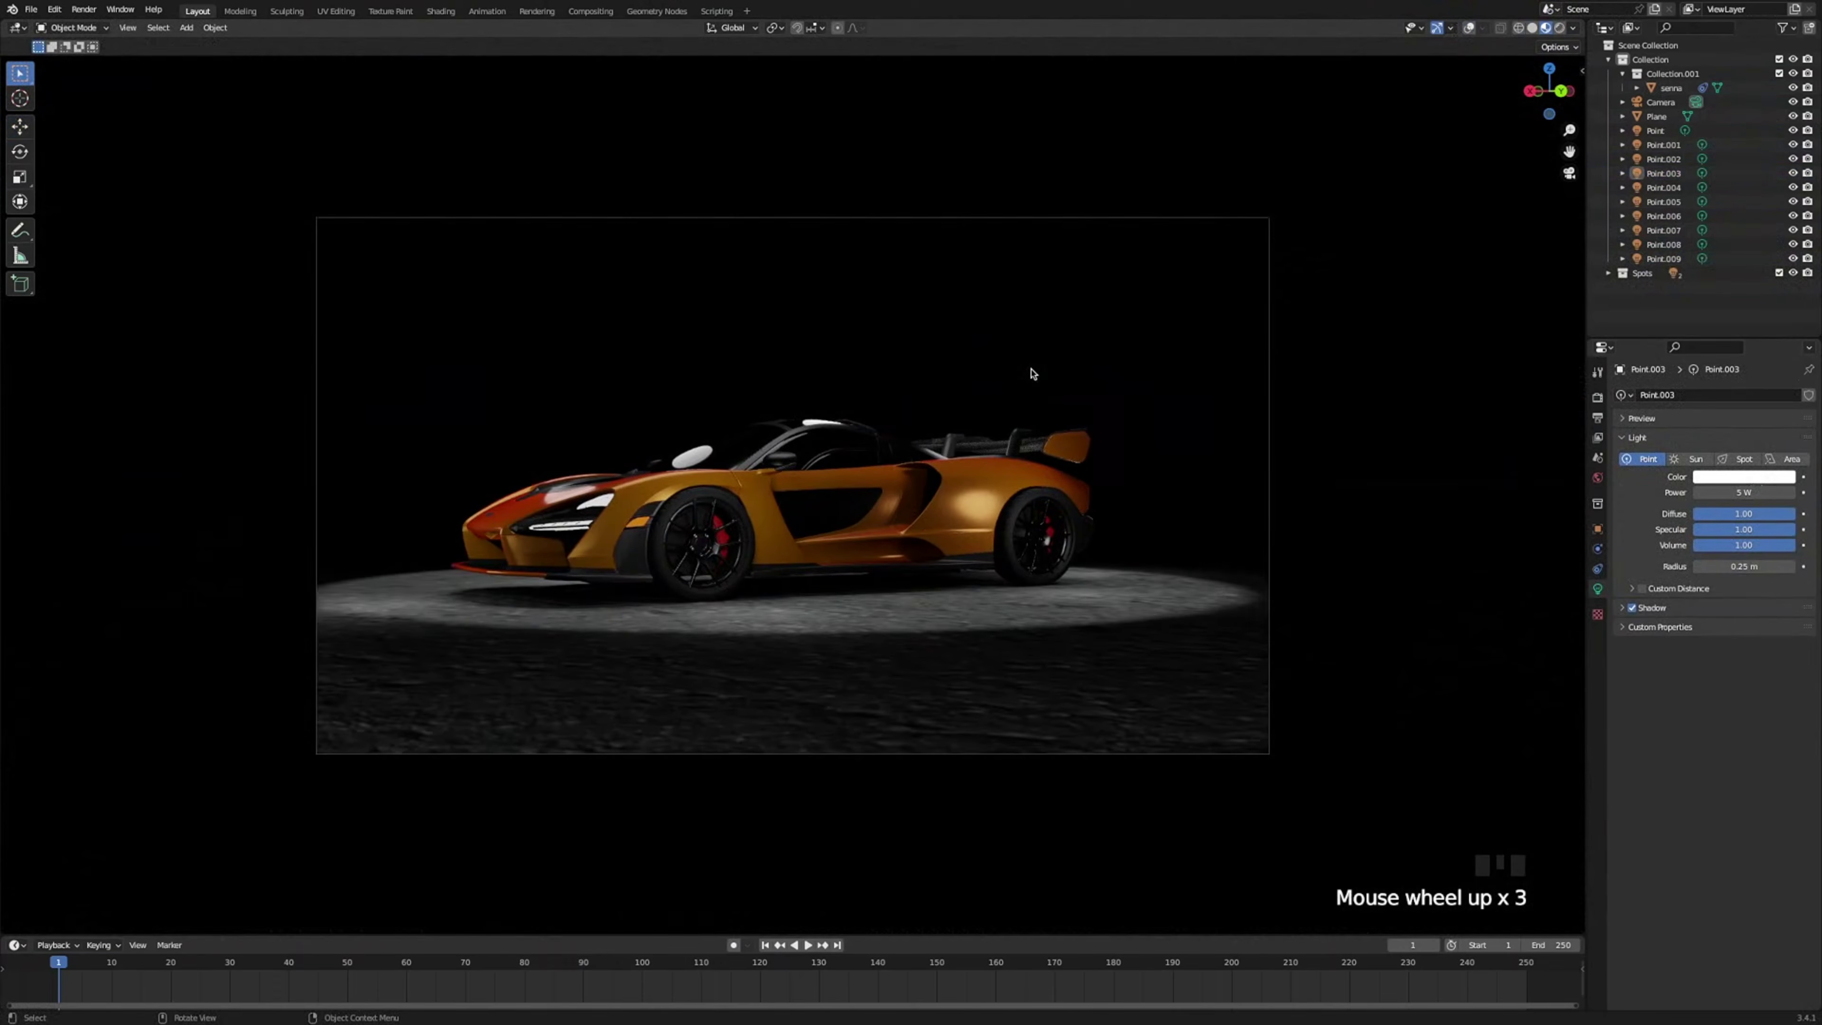
# Change the render engine to Cycles and set the render max samples to 300.
pyautogui.click(1598, 398)
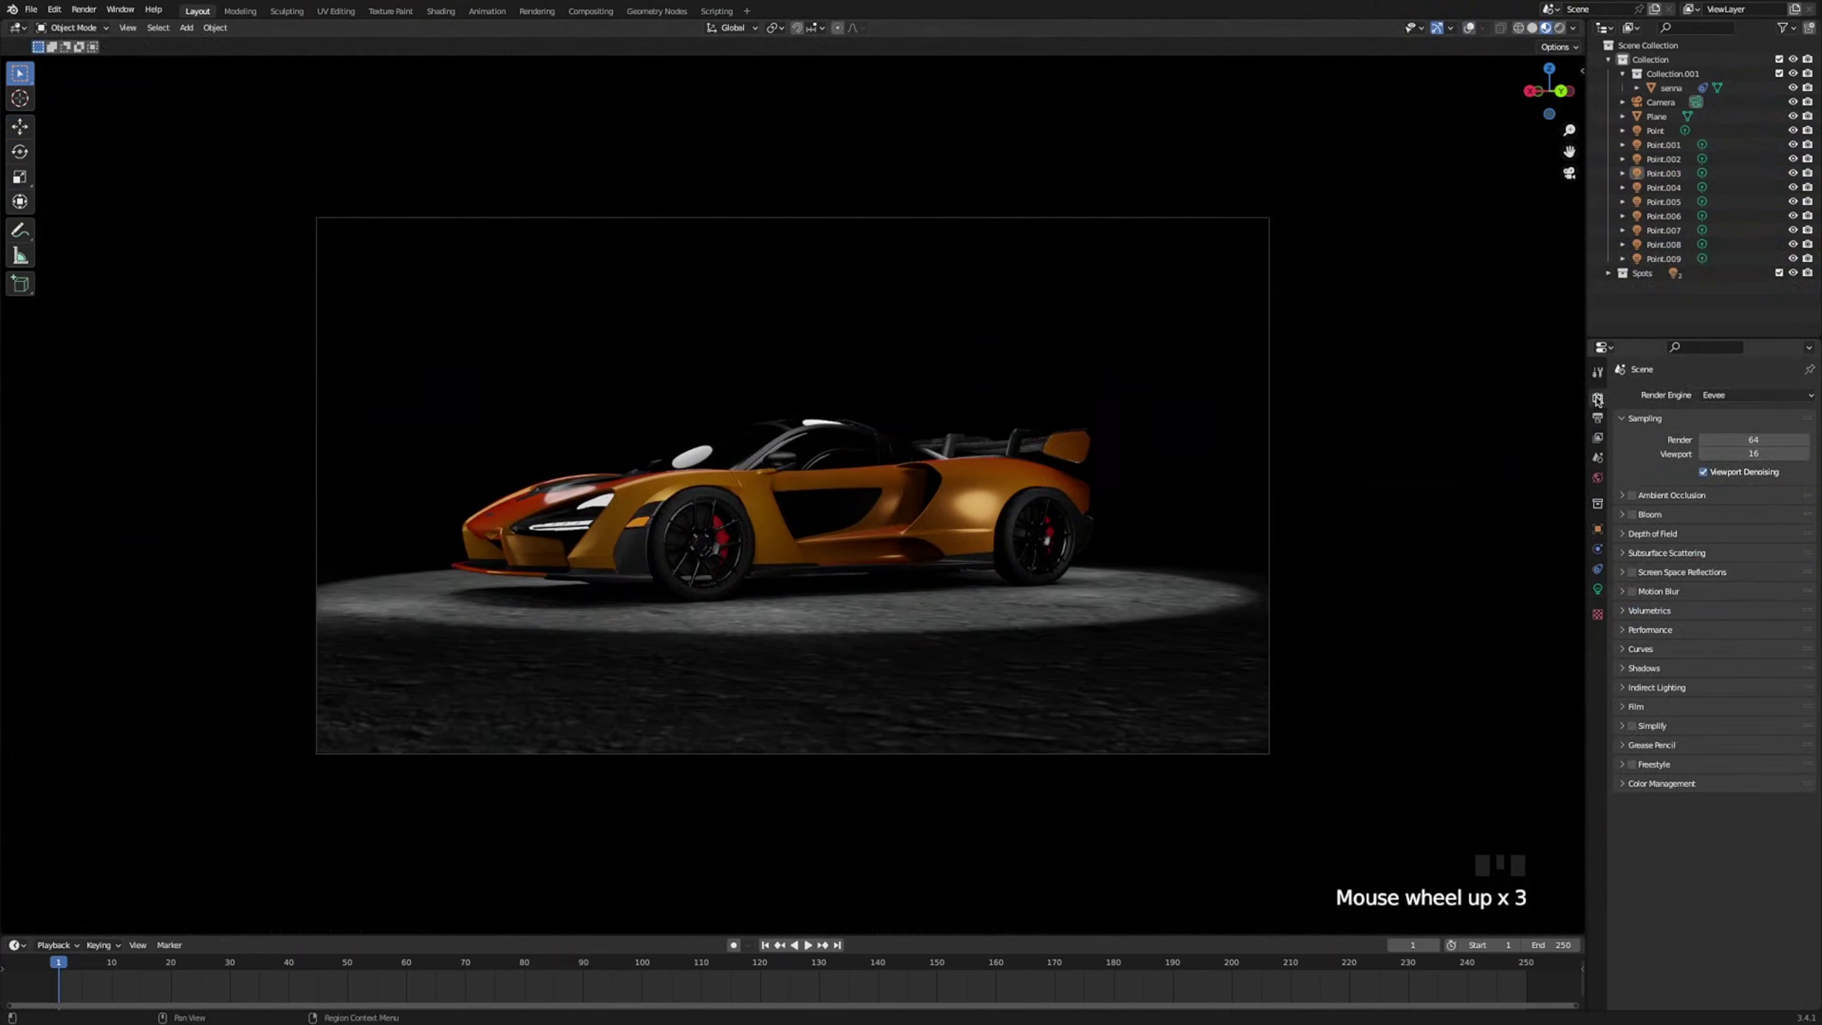
pyautogui.click(1751, 395)
pyautogui.click(1736, 443)
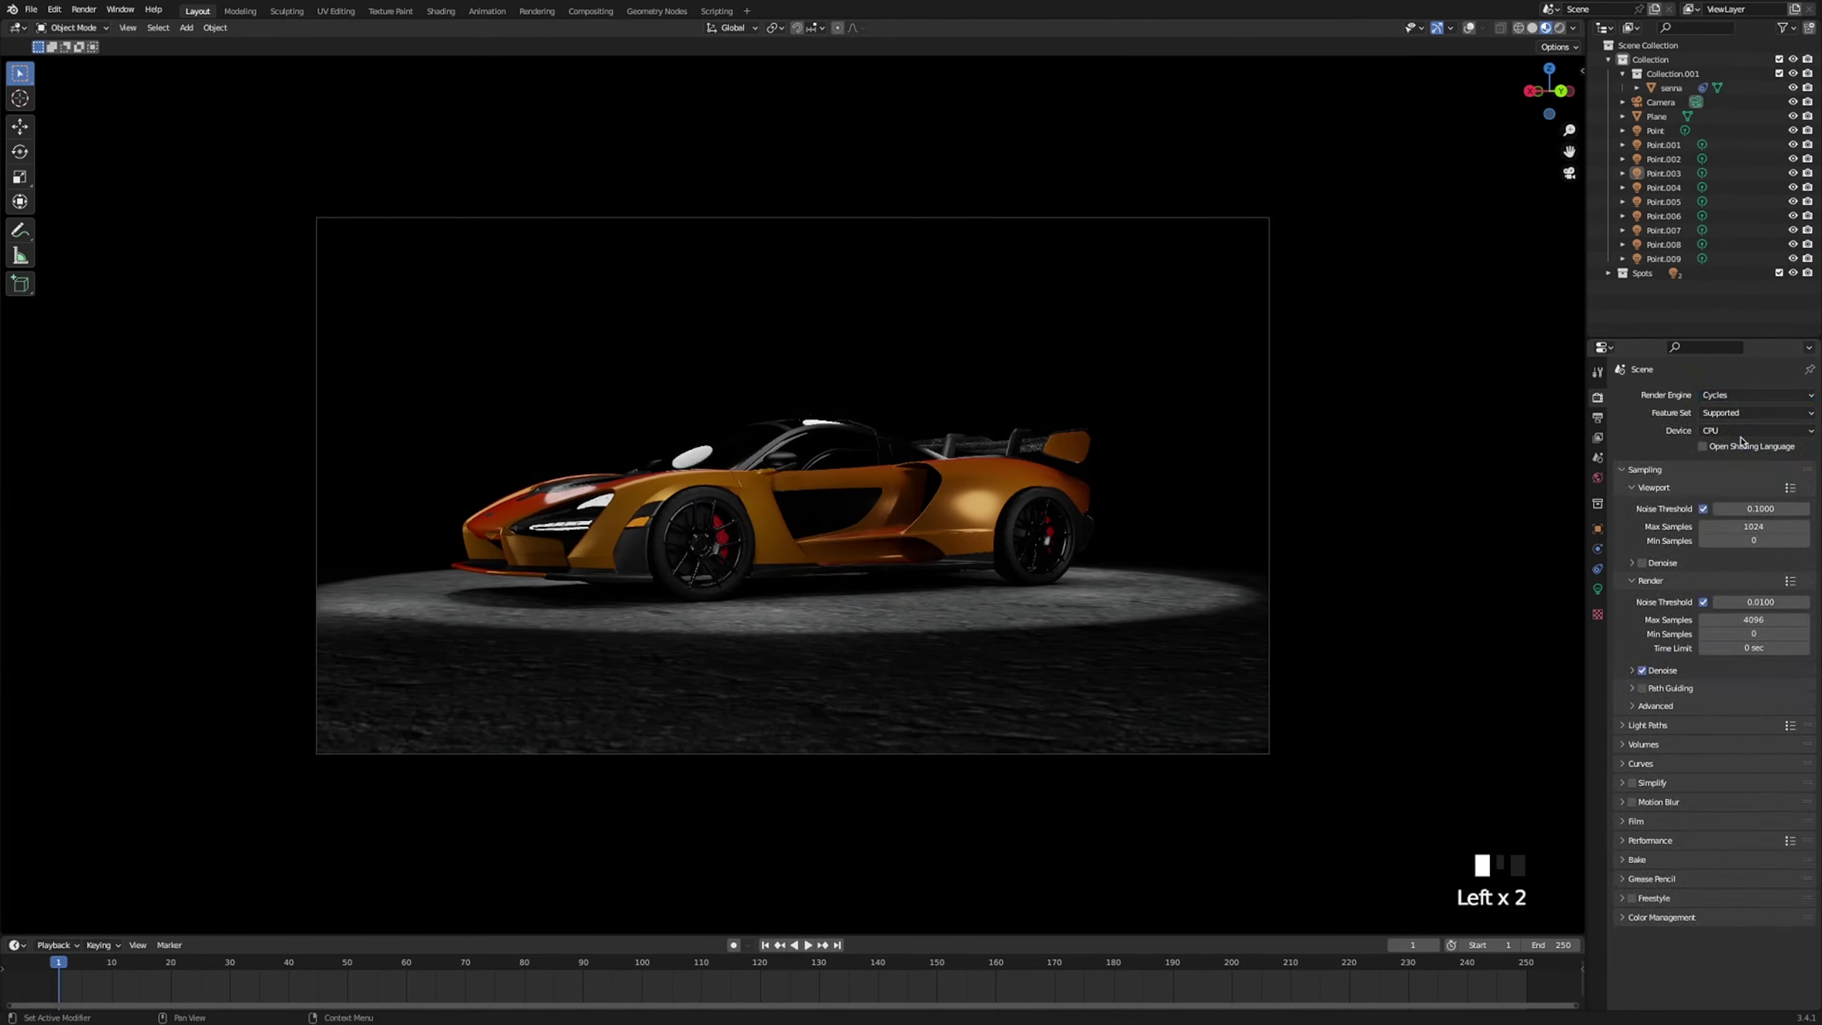
pyautogui.click(1743, 619)
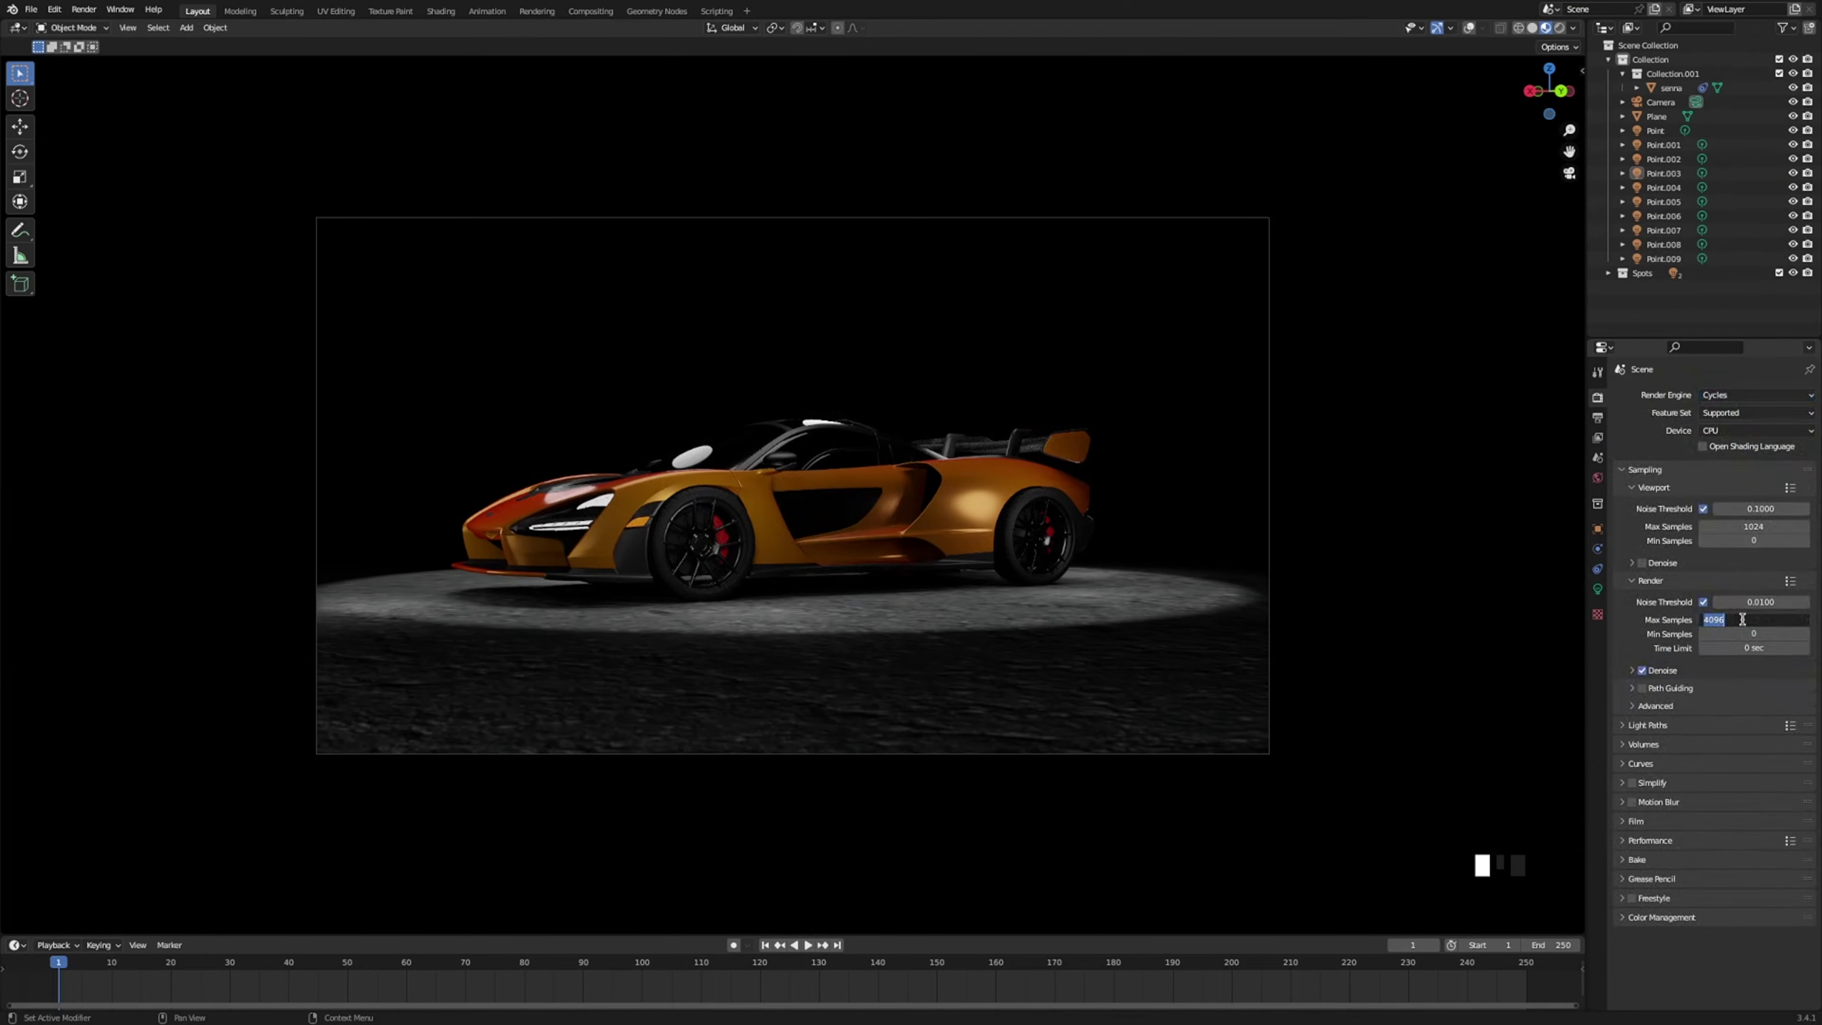
pyautogui.click(1744, 618)
pyautogui.write('300')
pyautogui.press('Return')
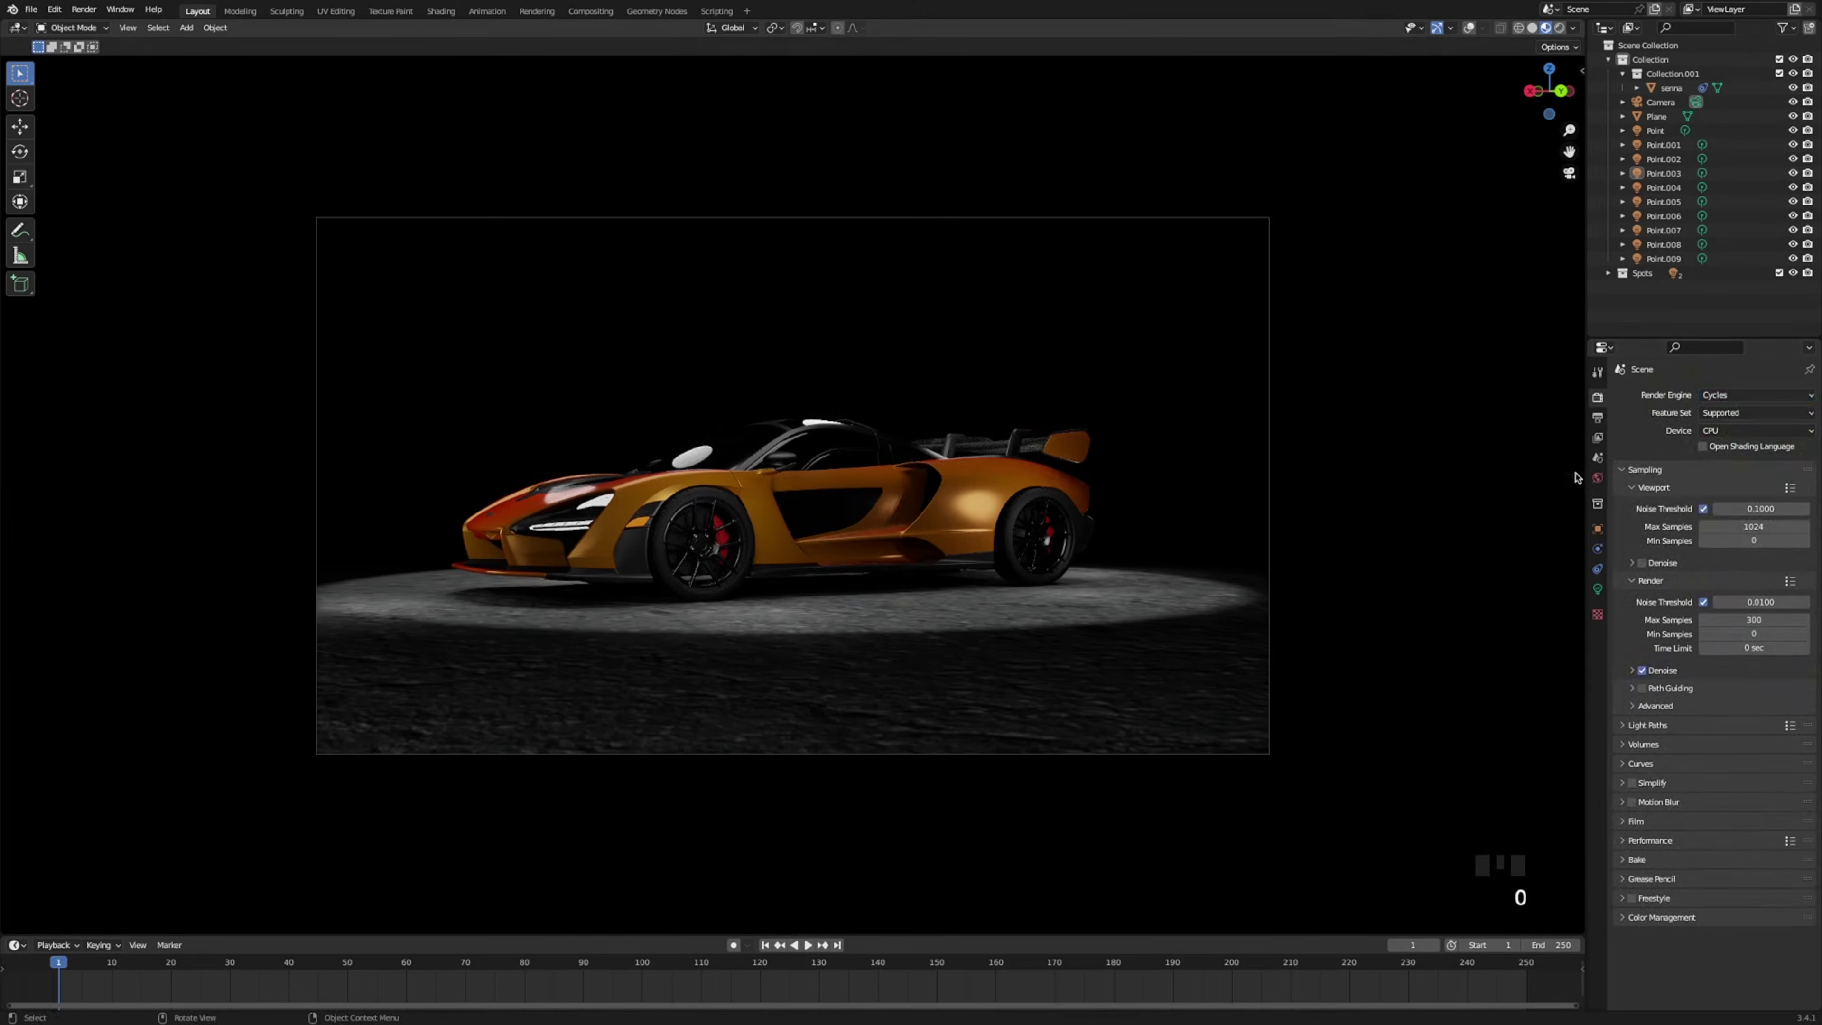
# Set the render output path to the Stuff folder.
pyautogui.click(1597, 421)
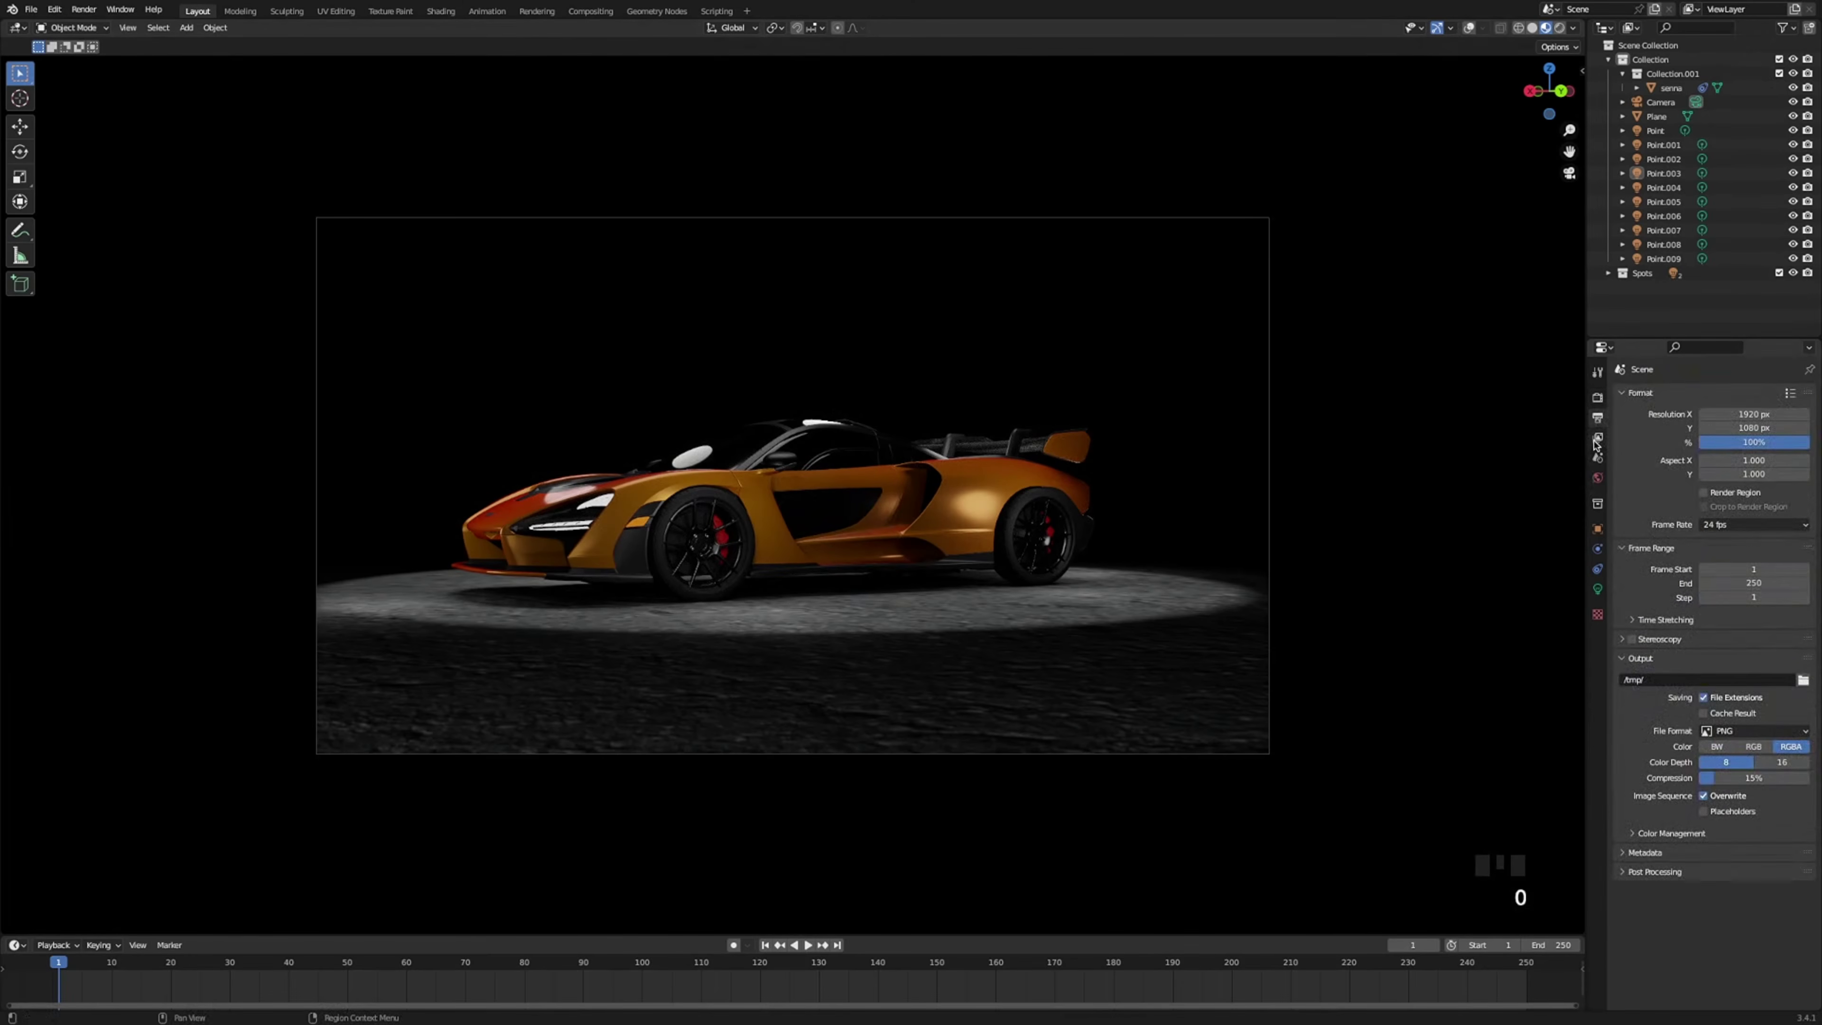
pyautogui.click(1803, 679)
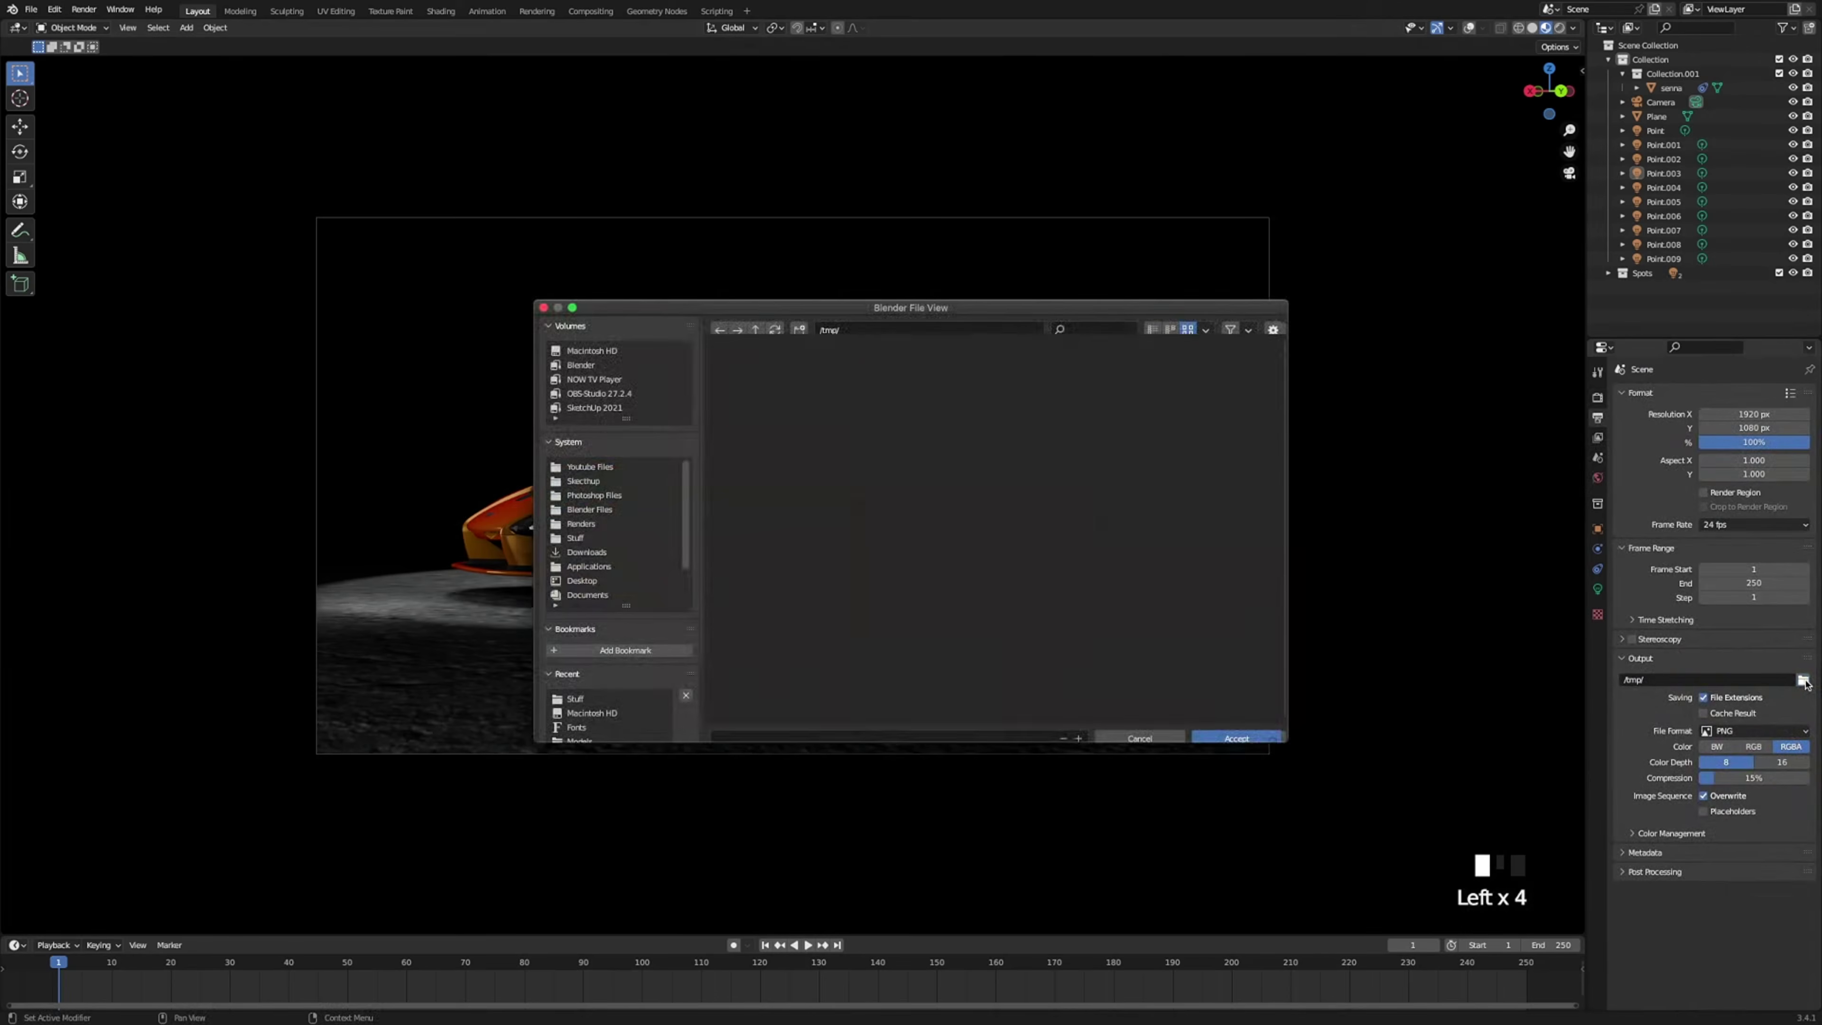
pyautogui.click(575, 538)
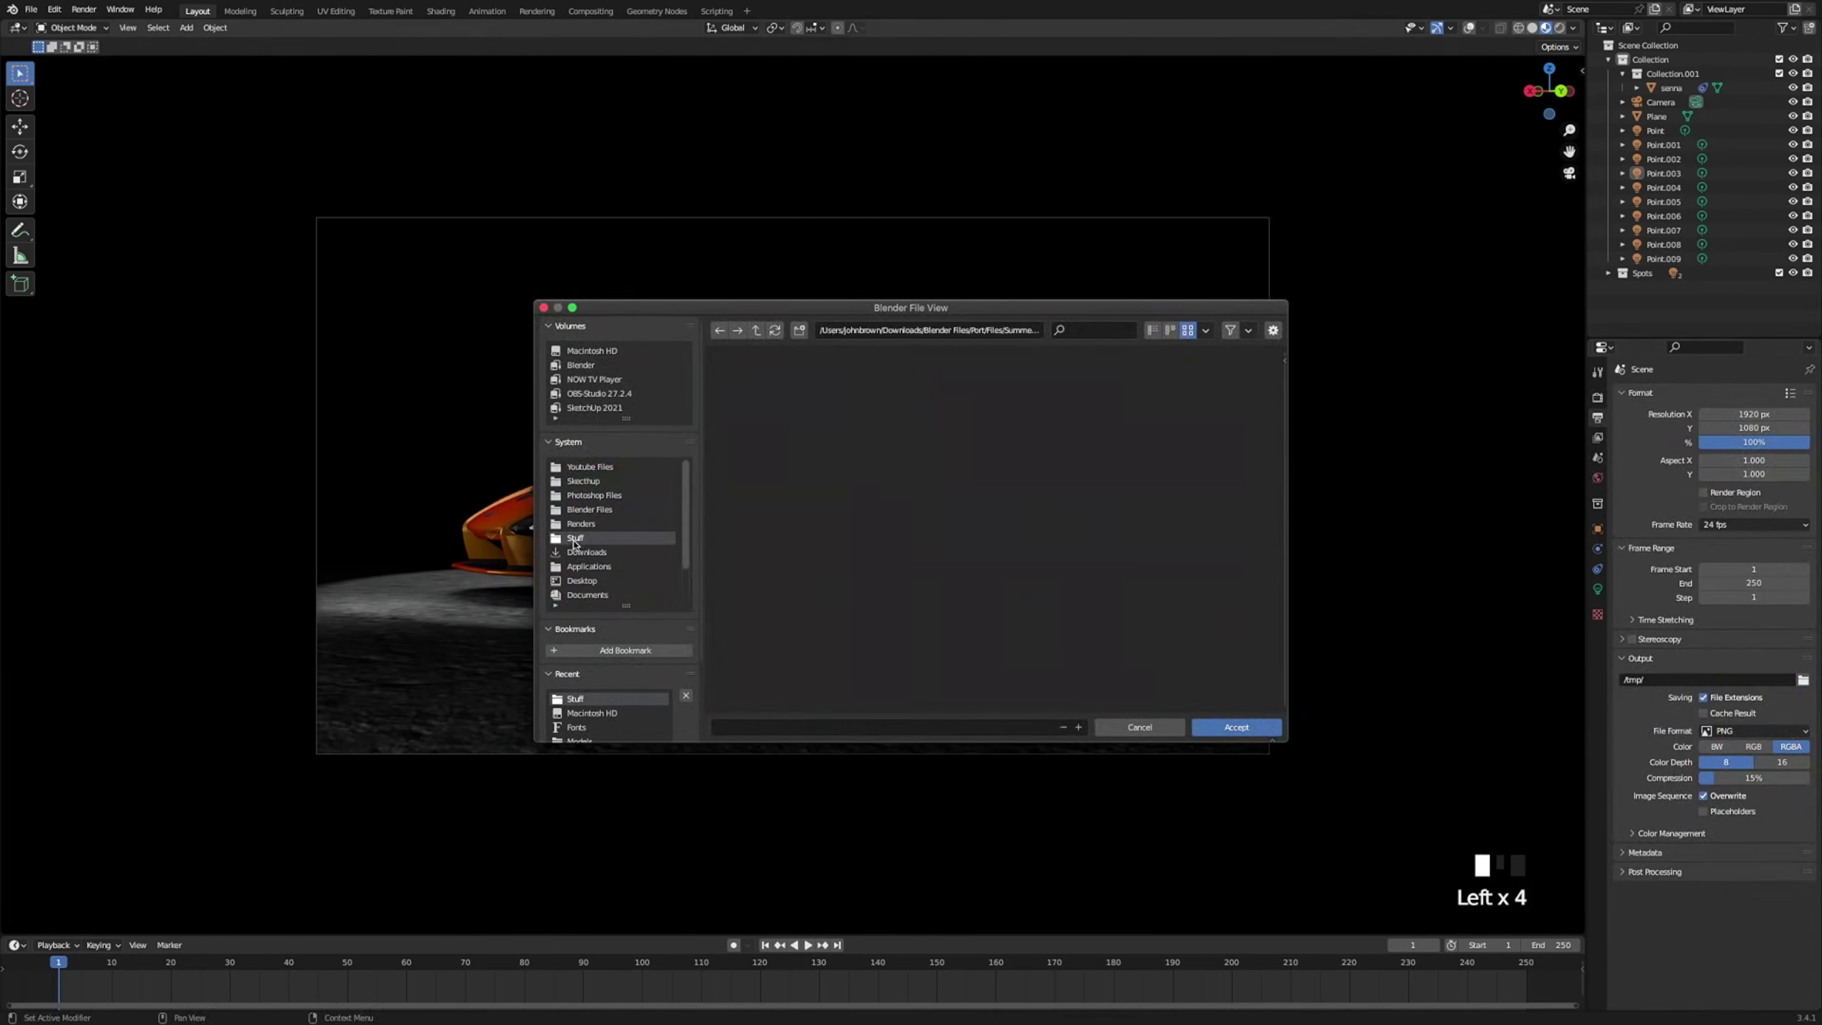
pyautogui.click(1223, 727)
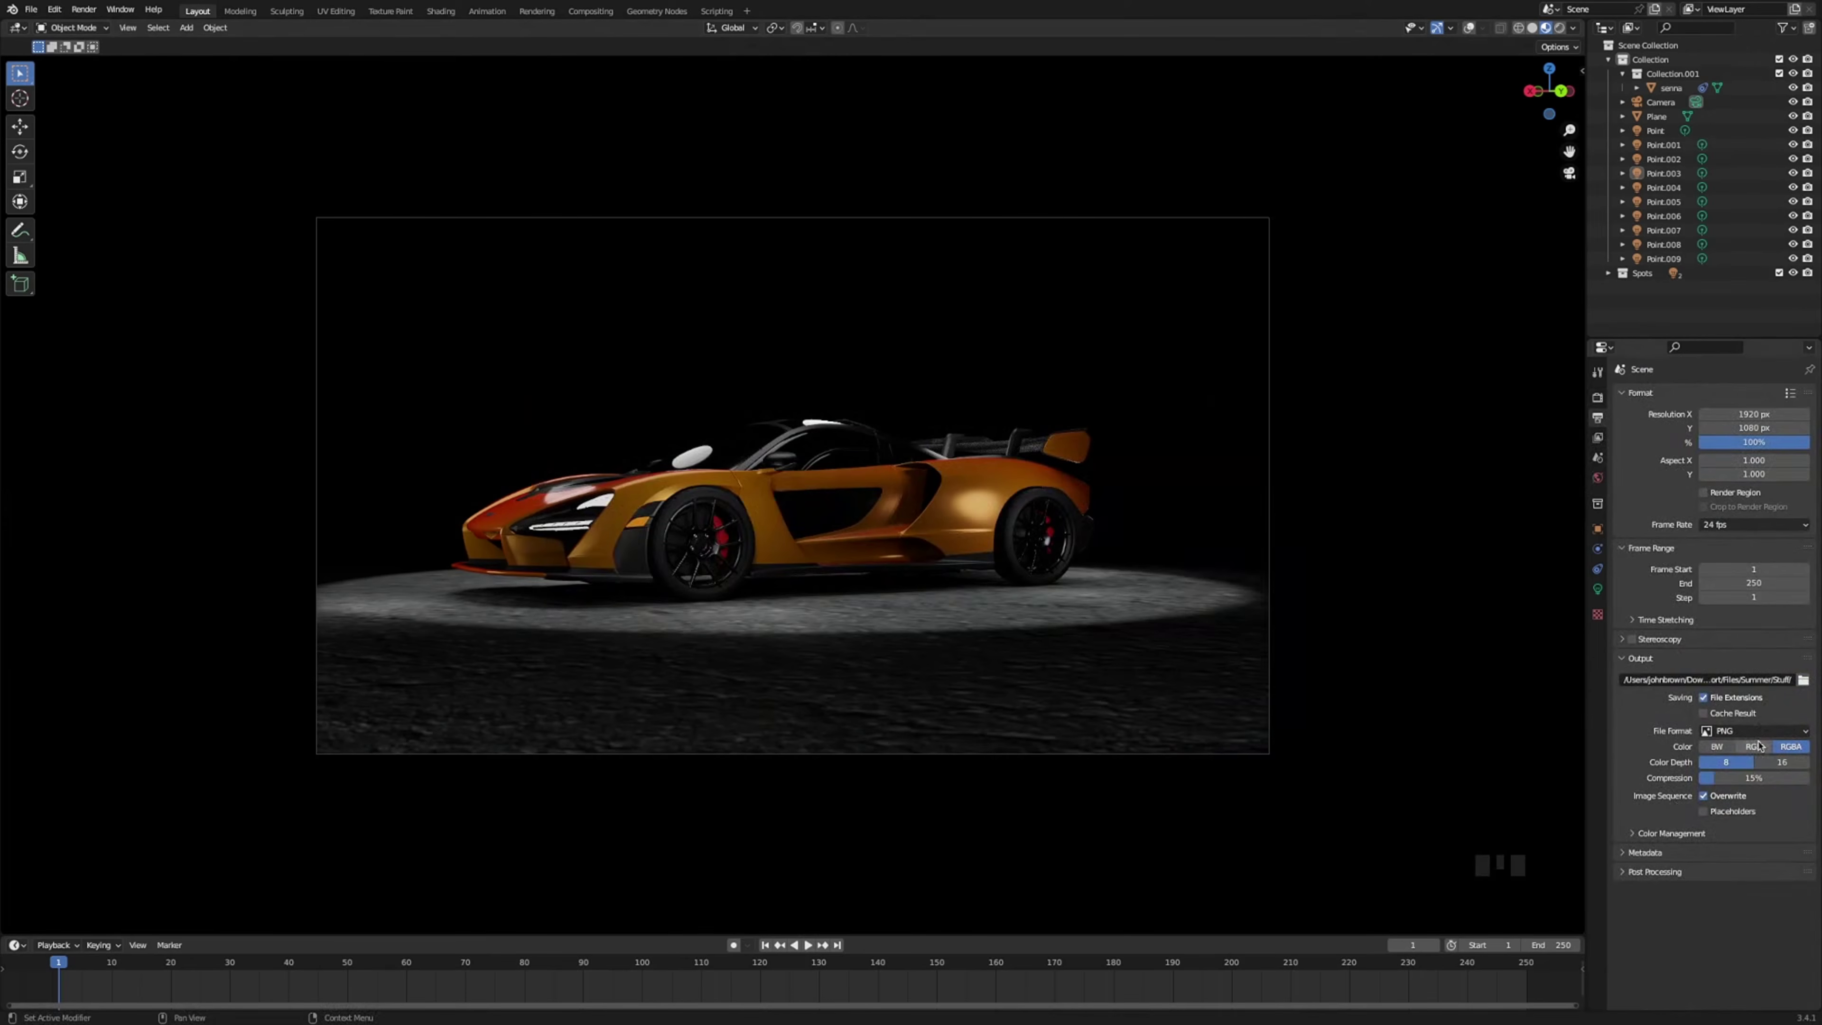
# Set the Color Management look to Medium Contrast.
pyautogui.click(1597, 397)
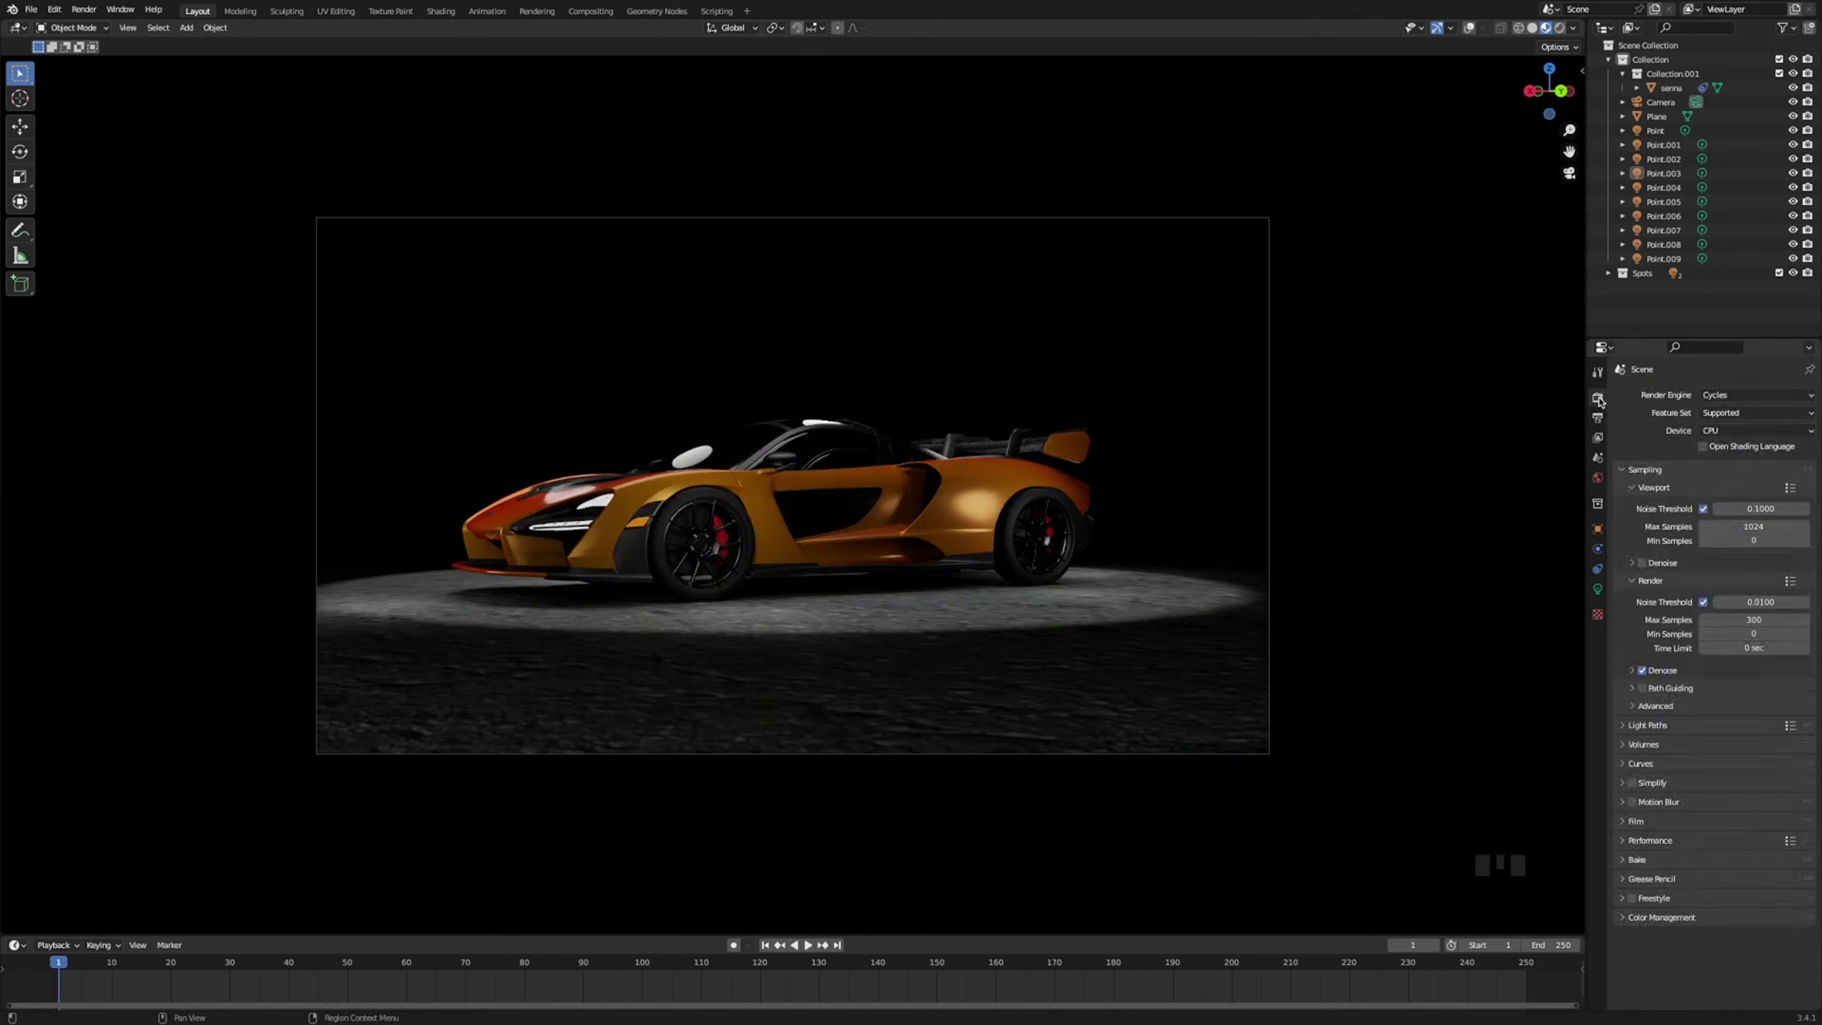
pyautogui.click(1625, 918)
pyautogui.scroll(-2, 1765, 826)
pyautogui.click(1736, 927)
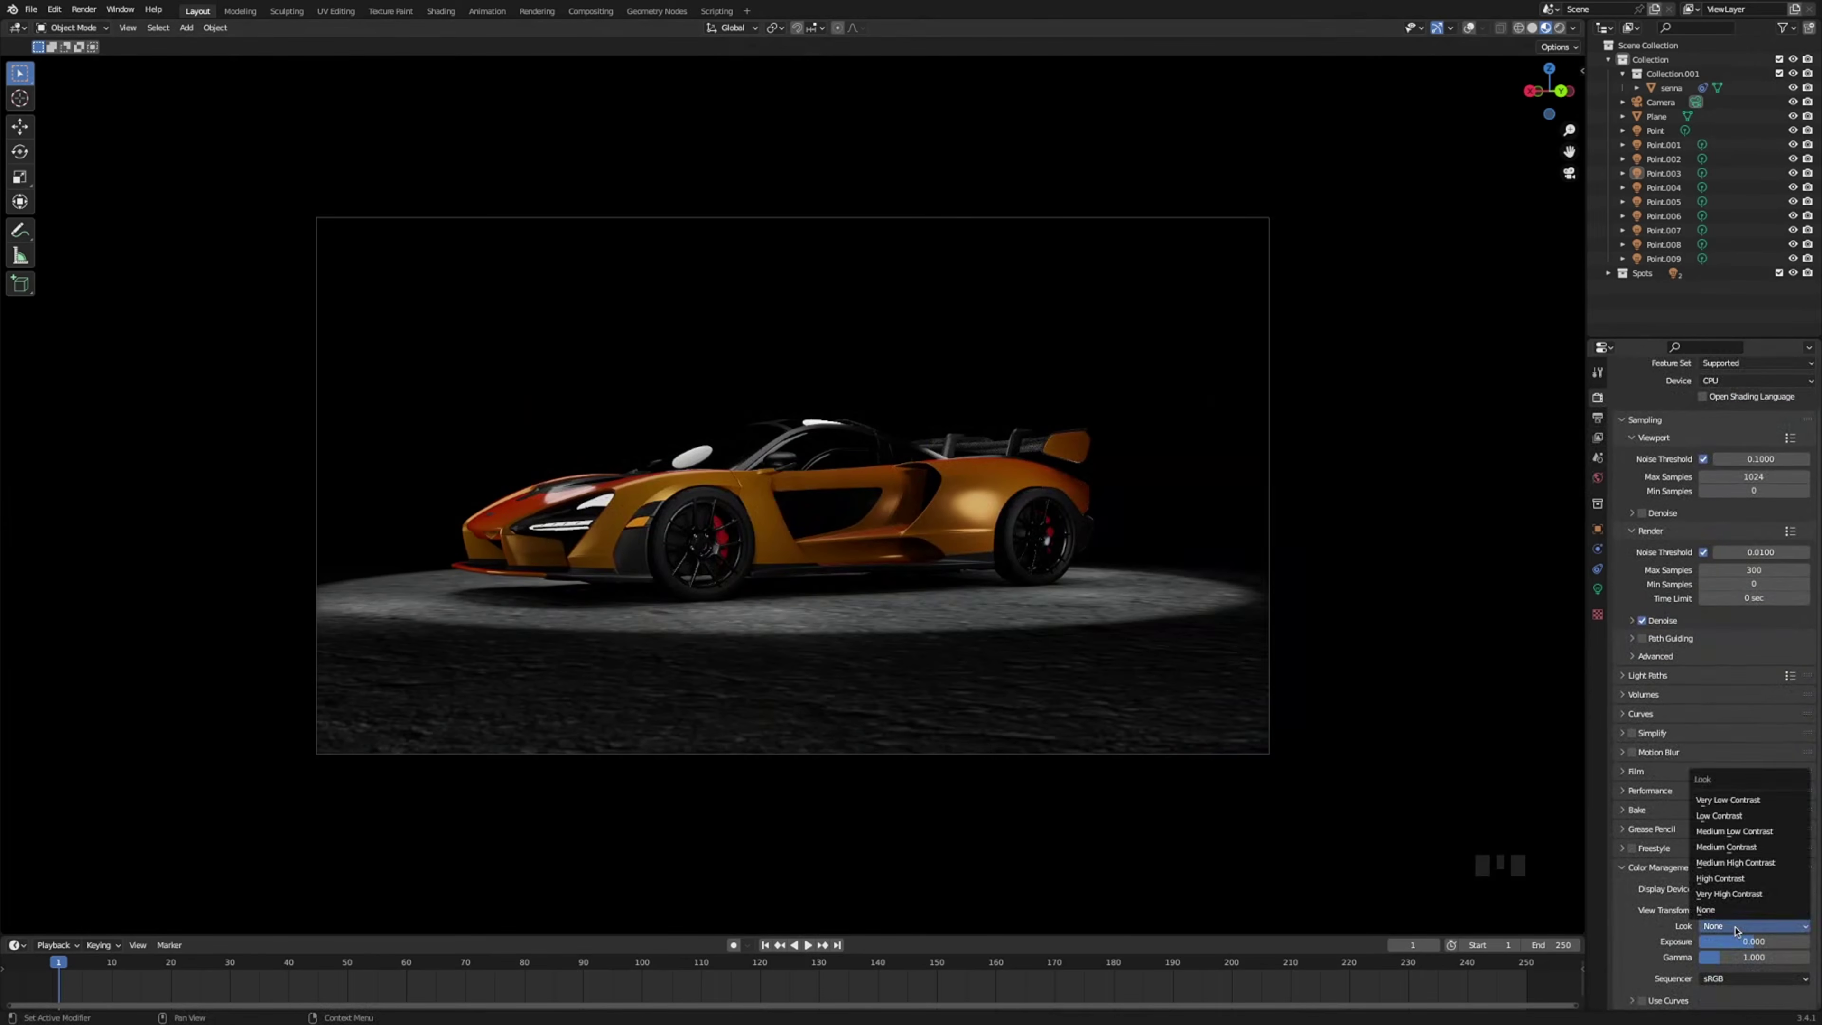
pyautogui.click(1737, 848)
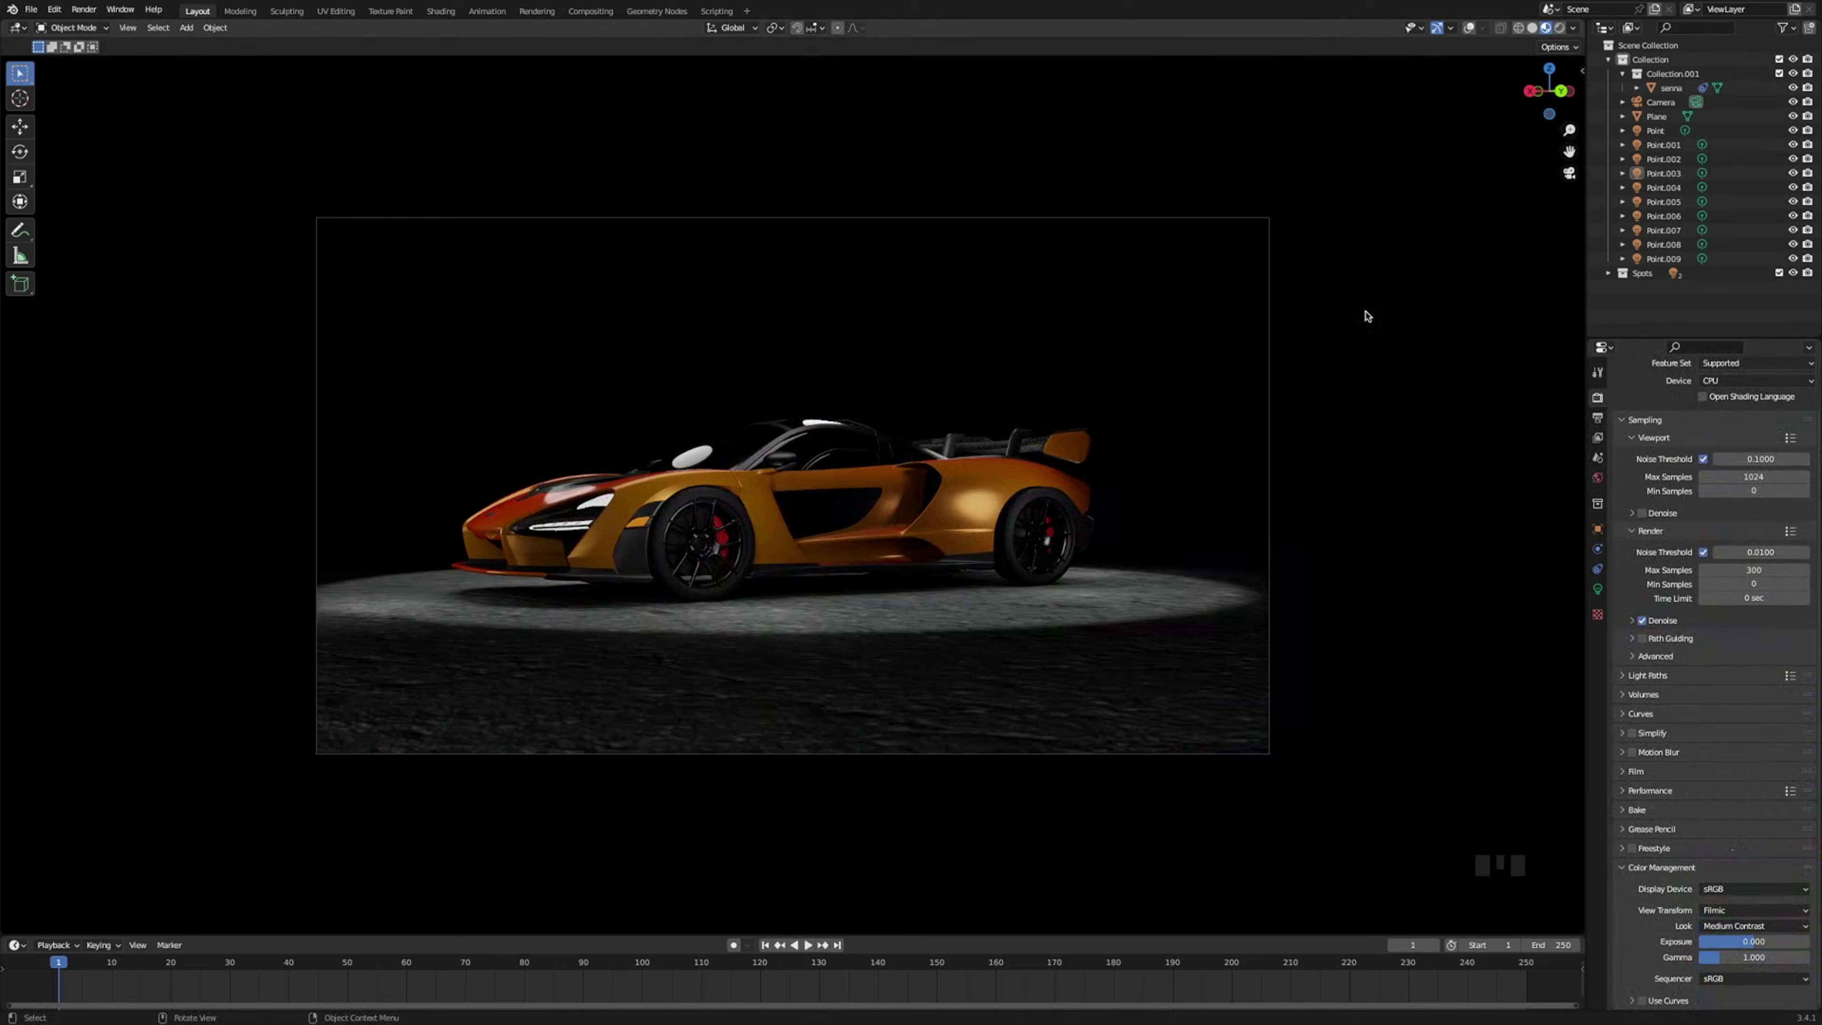
# Render the still image of the car from the camera.
pyautogui.scroll(5, 1642, 483)
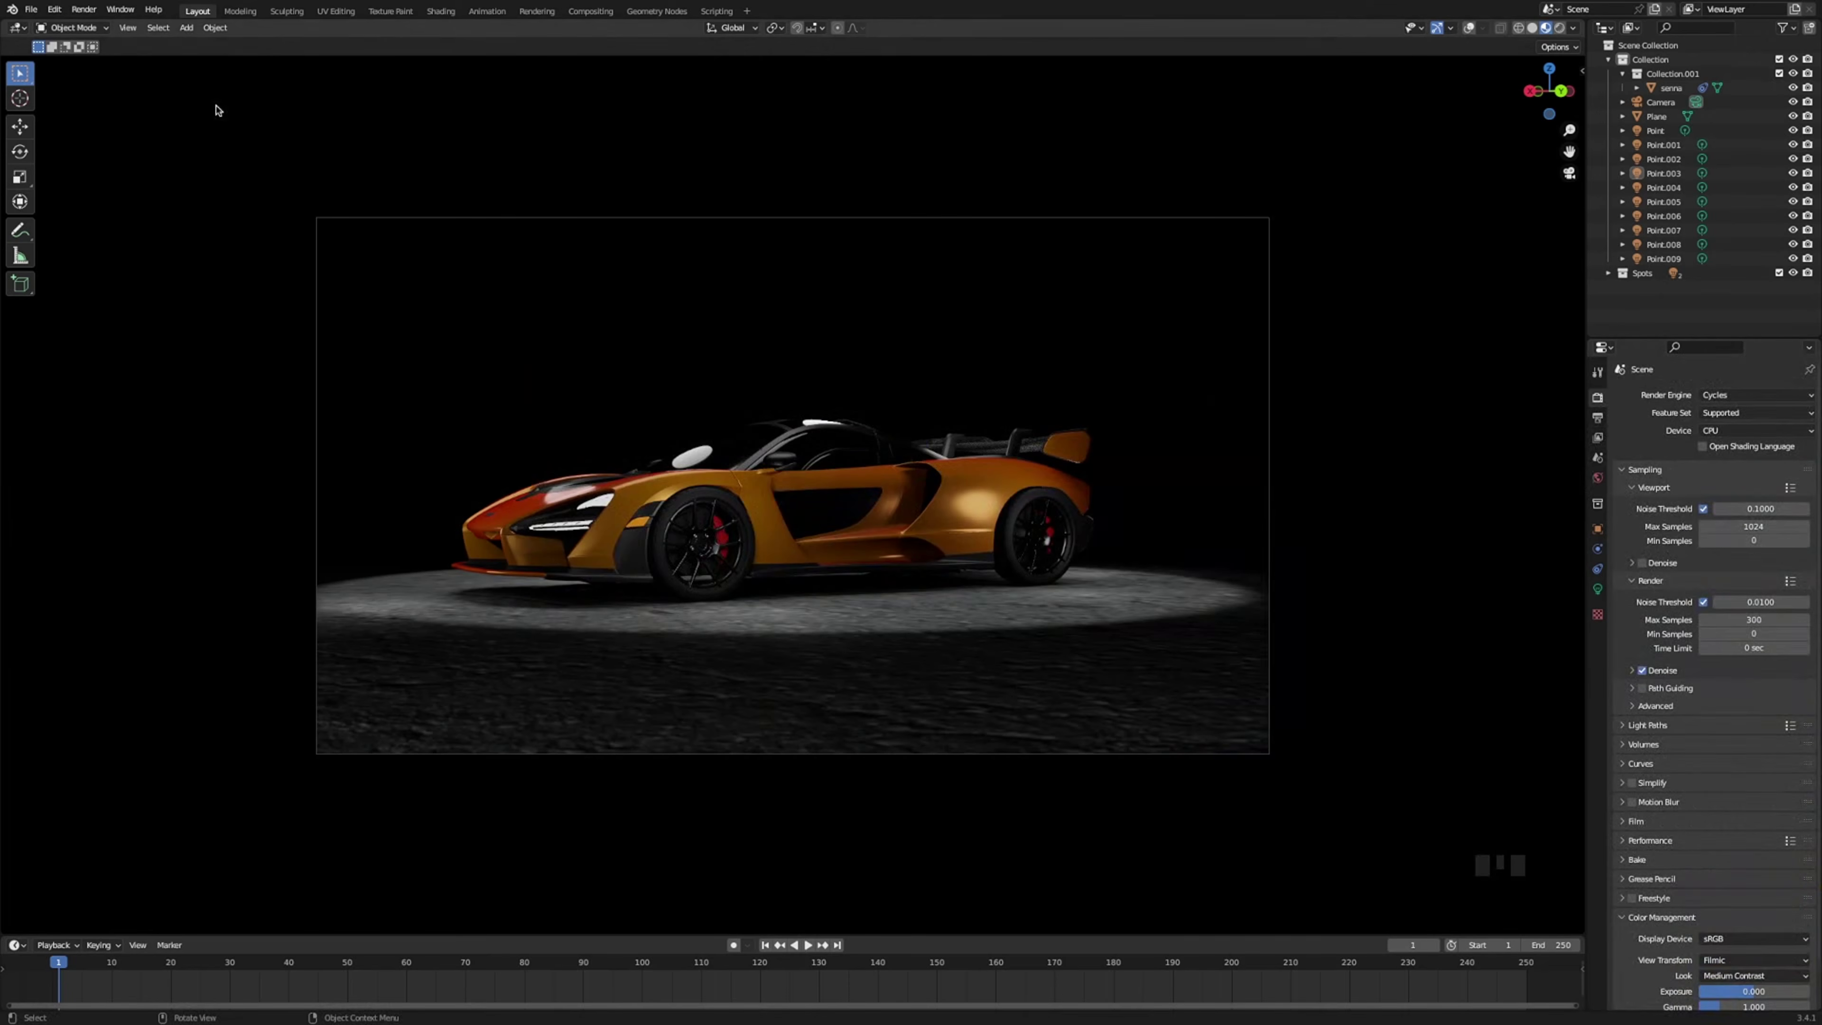
pyautogui.click(31, 9)
pyautogui.click(91, 29)
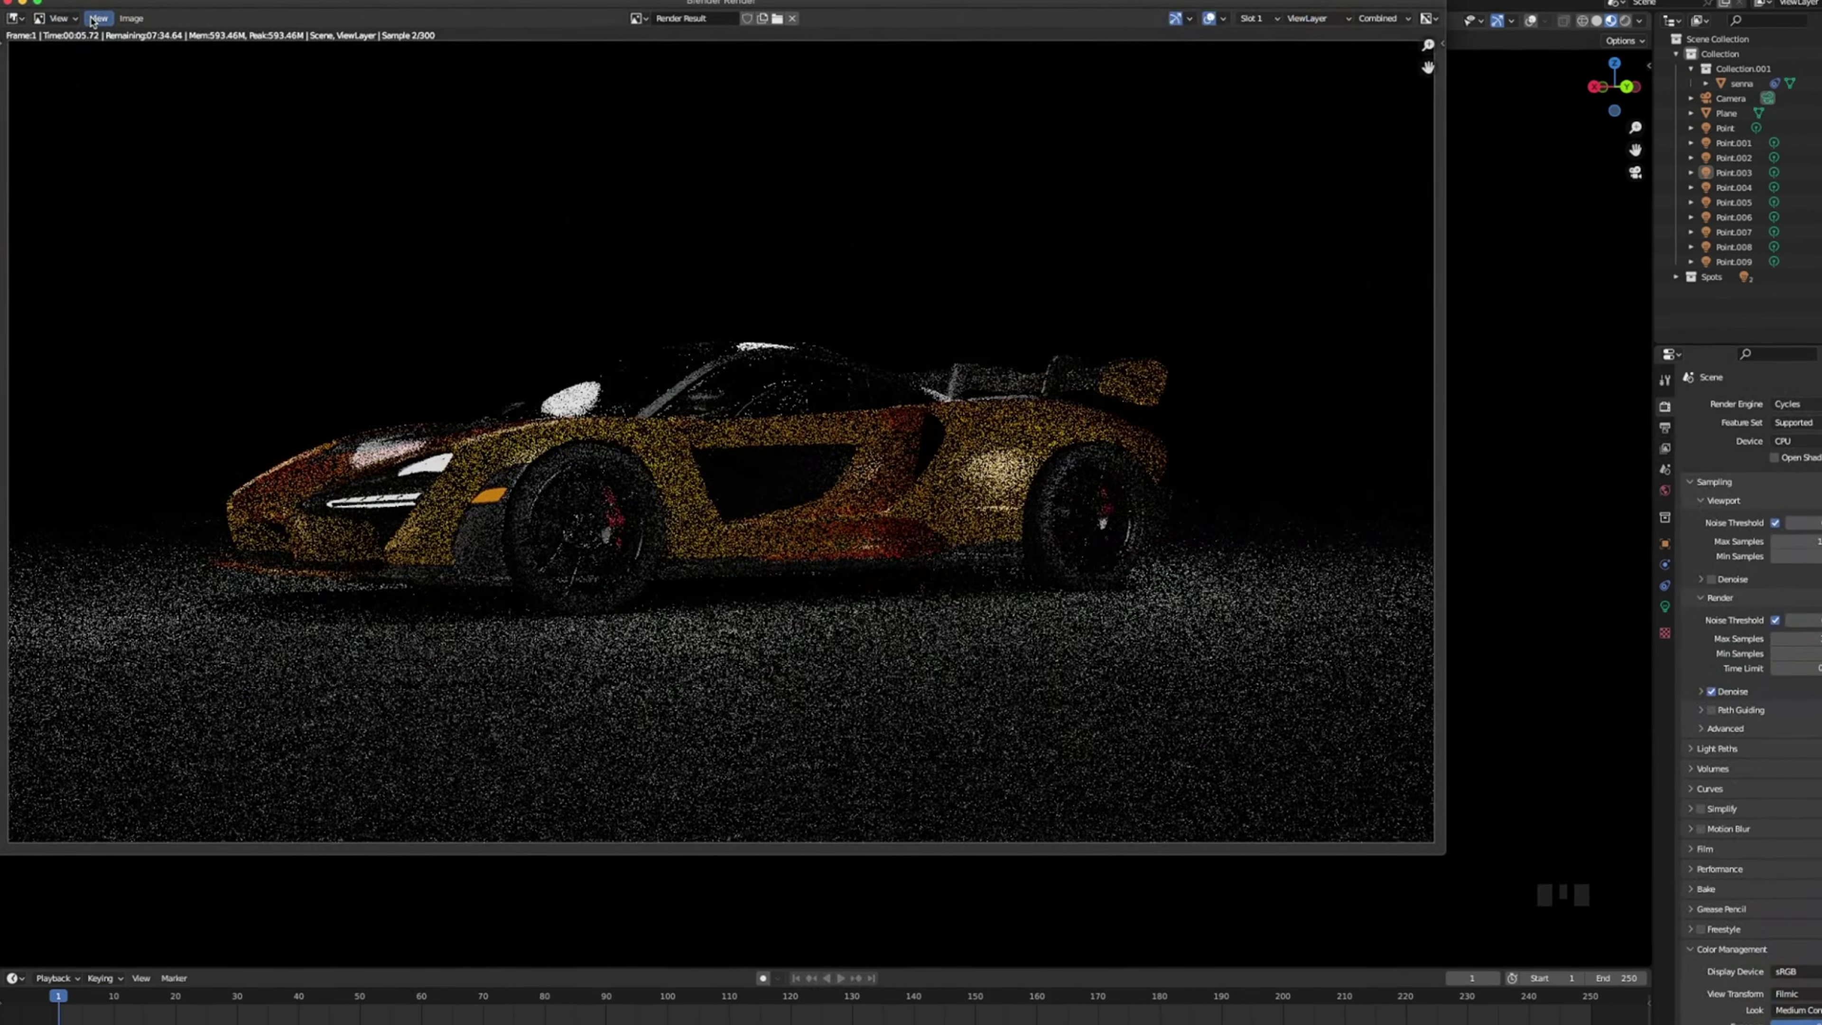